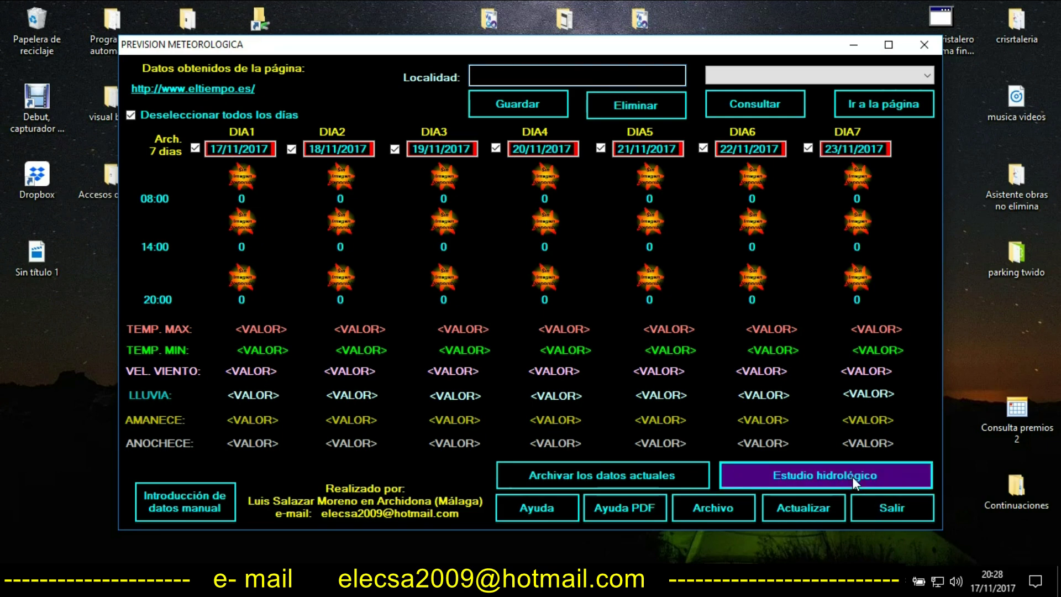
Step: Open the hydrological study and hide its date-update section
{"action": "left_click", "coordinate": [853, 477]}
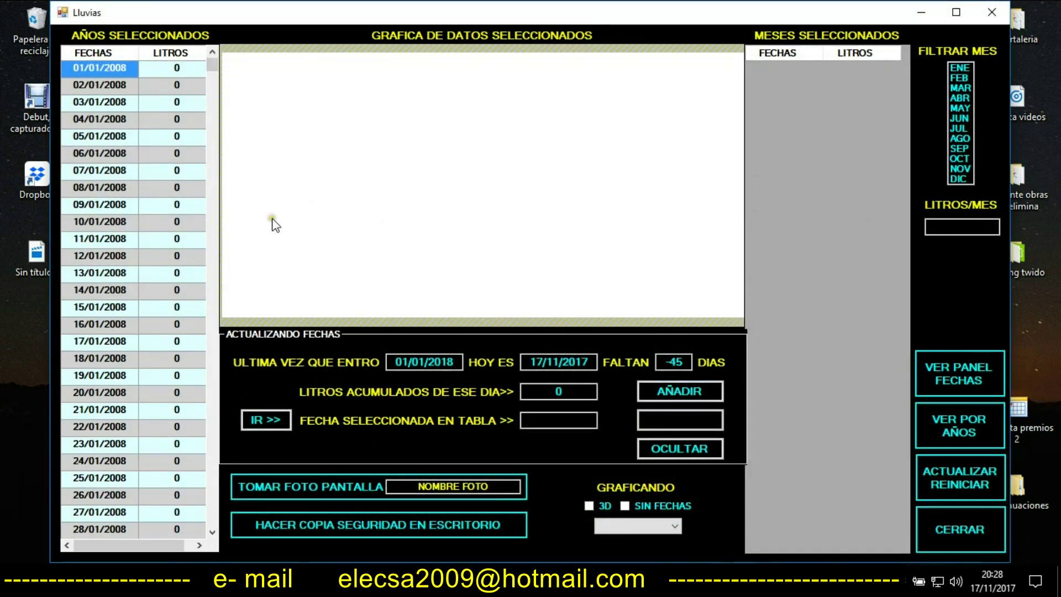
{"action": "left_click", "coordinate": [672, 447]}
Step: Set the start year of the normal-year rainfall query to 2008
{"action": "left_click", "coordinate": [366, 351]}
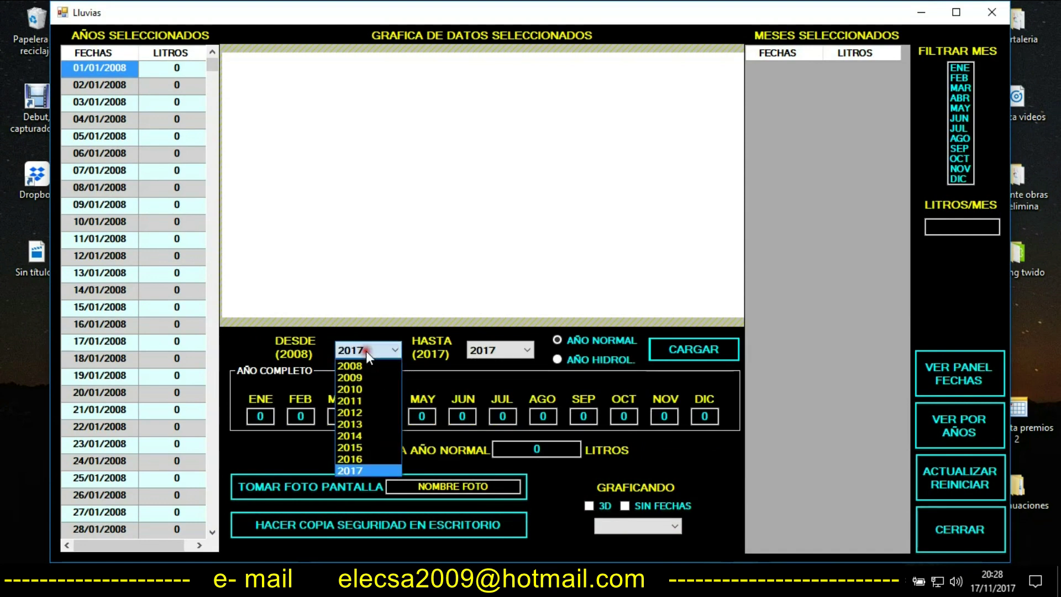
{"action": "left_click", "coordinate": [364, 367]}
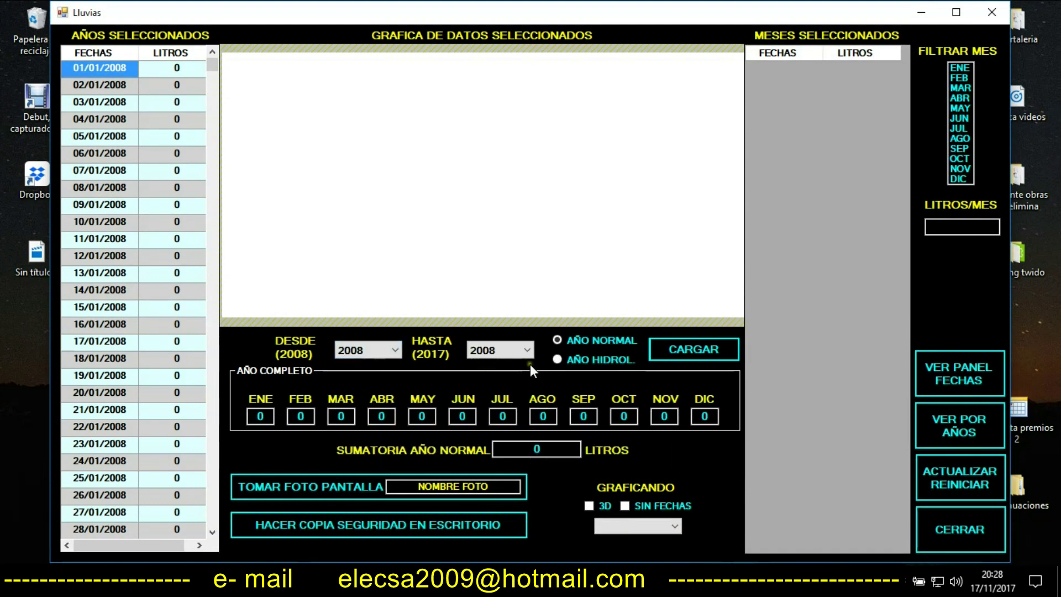
{"action": "left_click", "coordinate": [512, 354]}
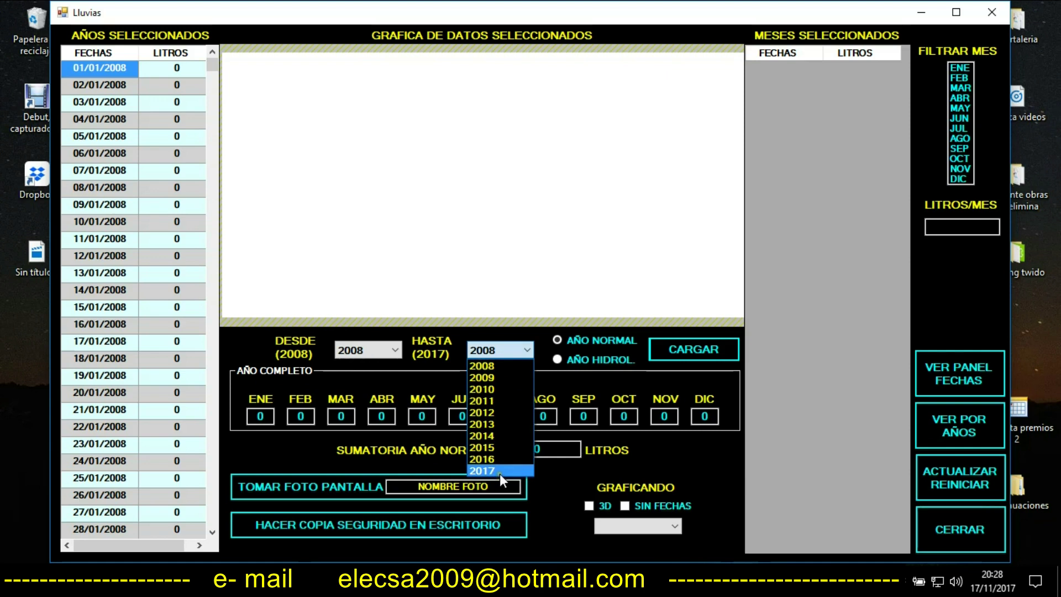
{"action": "left_click", "coordinate": [377, 344]}
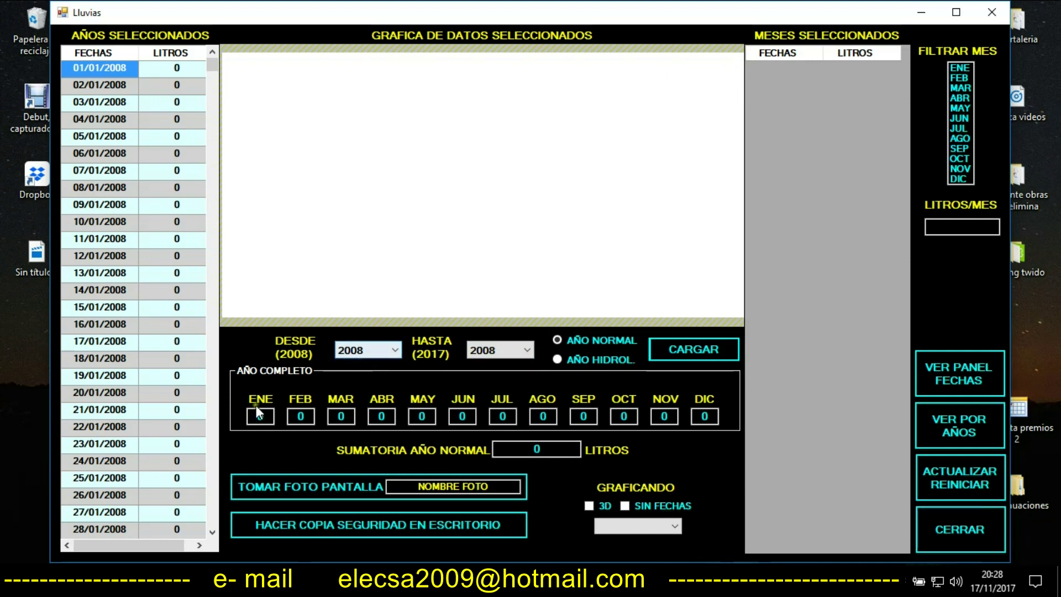
Step: Browse the daily rainfall table for the selected years down to its last date
{"action": "scroll", "coordinate": [390, 348], "scroll_direction": "up", "scroll_amount": 1}
{"action": "scroll", "coordinate": [391, 349], "scroll_direction": "down", "scroll_amount": 1}
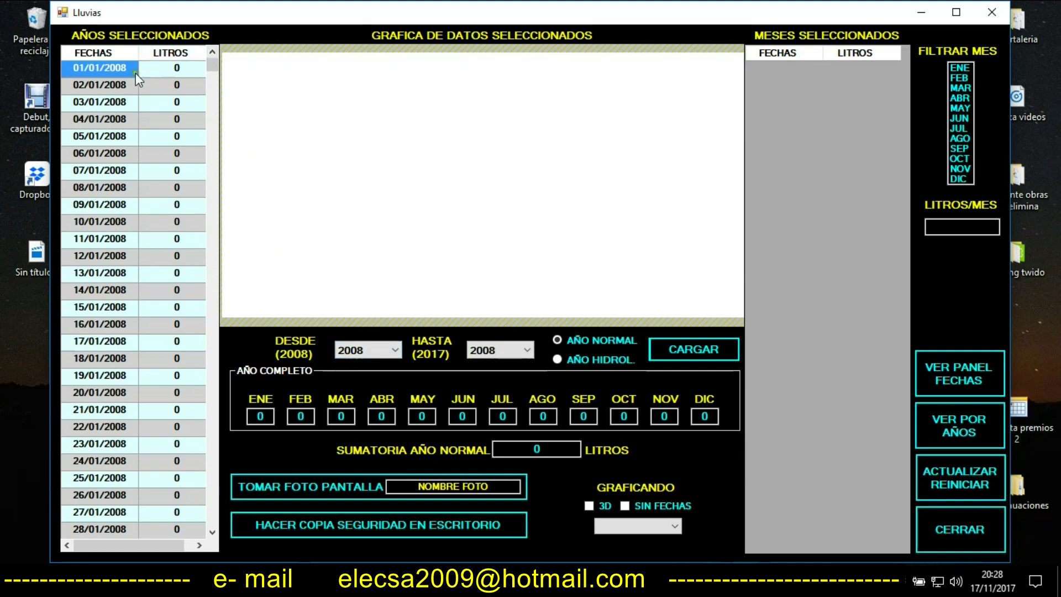
{"action": "left_click_drag", "start_coordinate": [215, 68], "coordinate": [215, 393]}
{"action": "left_click", "coordinate": [365, 351]}
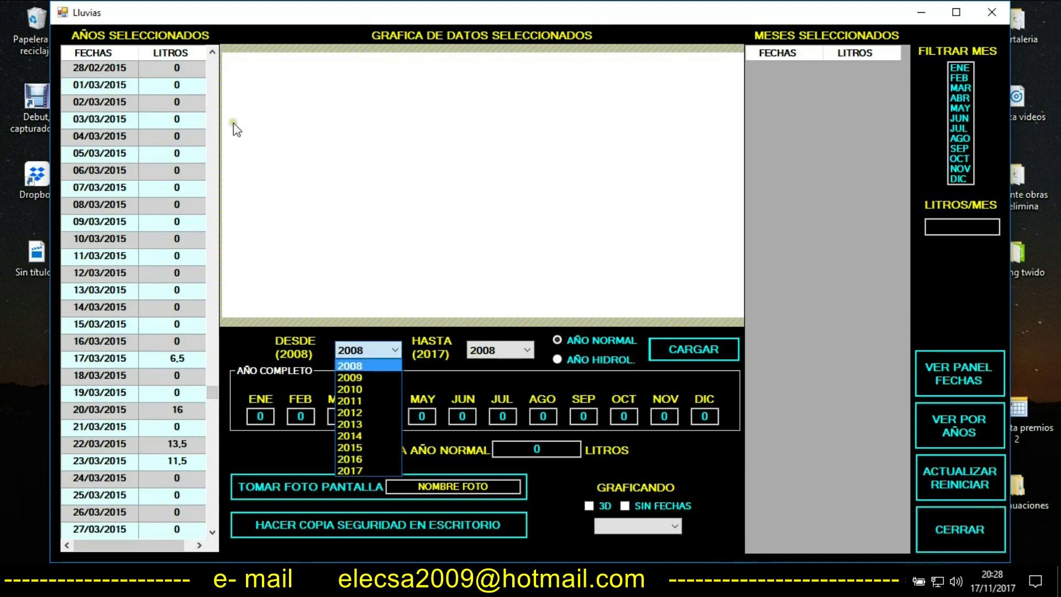
{"action": "left_click", "coordinate": [210, 396]}
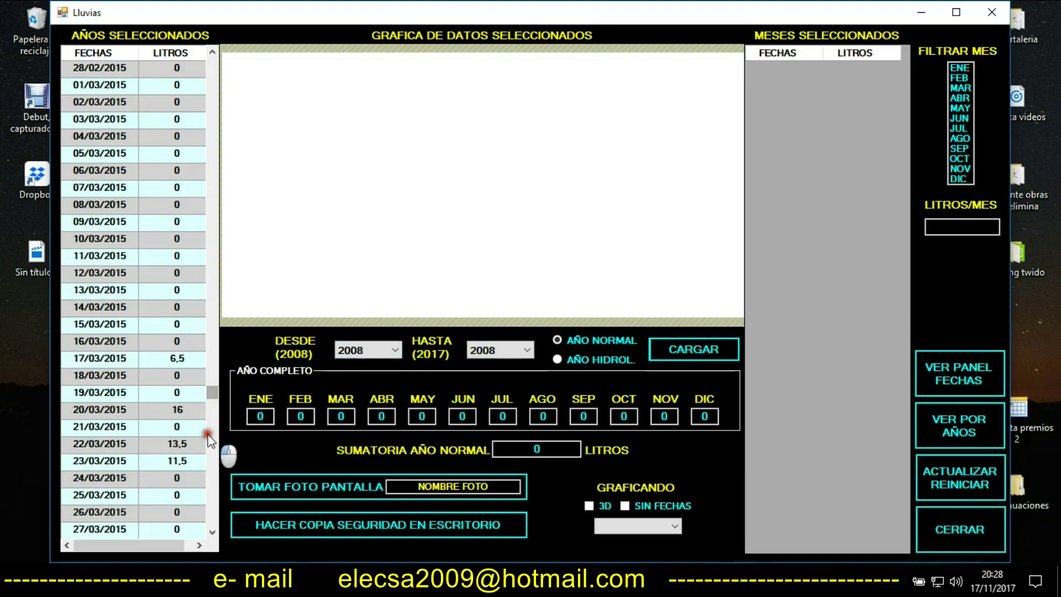
{"action": "left_click_drag", "start_coordinate": [212, 393], "coordinate": [216, 530]}
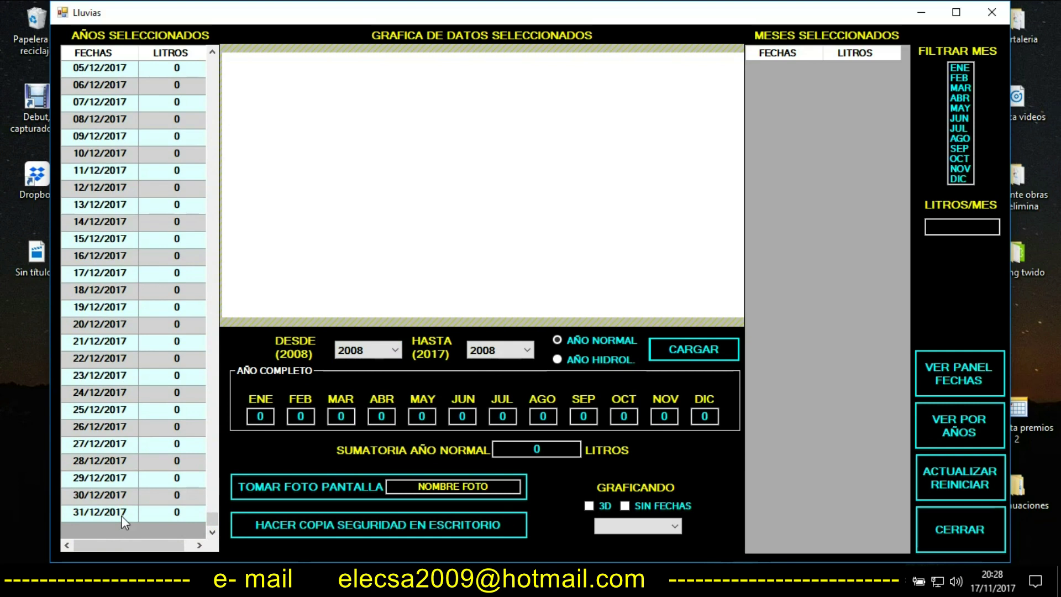
{"action": "left_click_drag", "start_coordinate": [213, 525], "coordinate": [210, 548]}
Step: Filter the rainfall records by May, January, February, November and July in turn, reviewing the January and February dates
{"action": "left_click", "coordinate": [965, 108]}
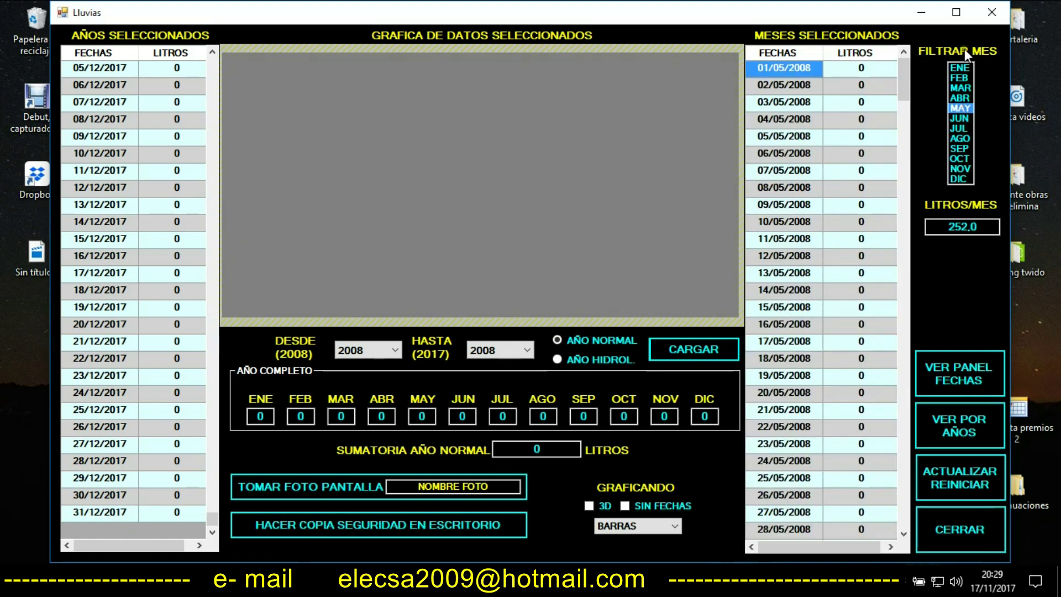
{"action": "left_click", "coordinate": [960, 68]}
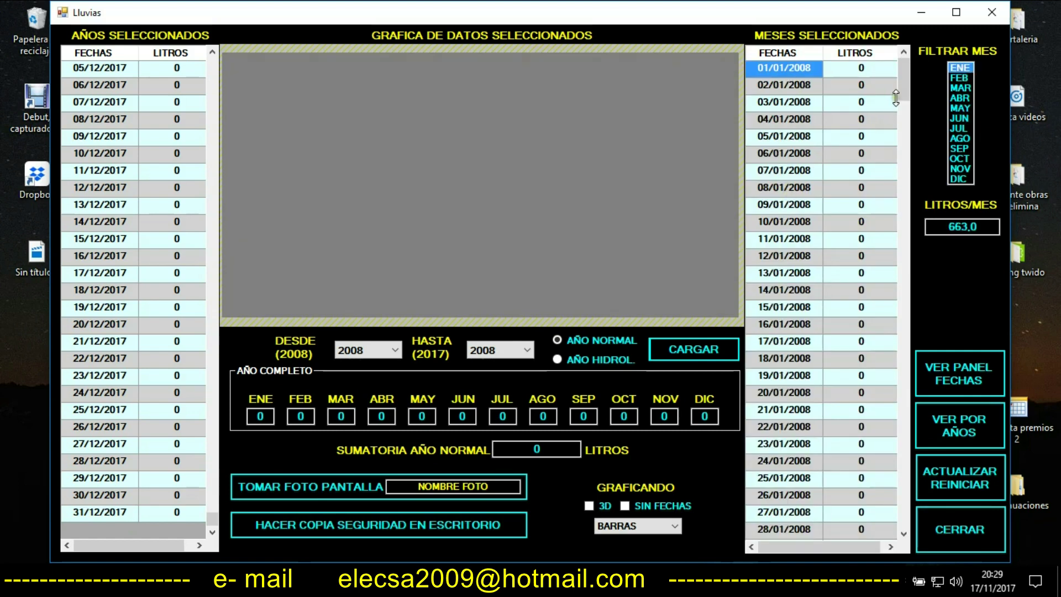
{"action": "left_click_drag", "start_coordinate": [905, 83], "coordinate": [921, 504]}
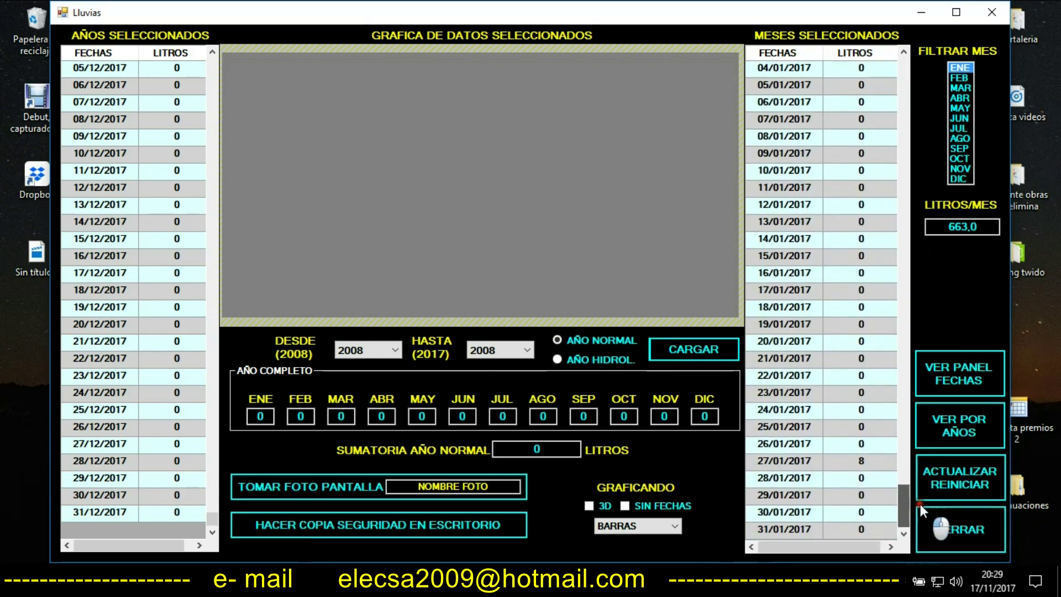
{"action": "left_click", "coordinate": [958, 77]}
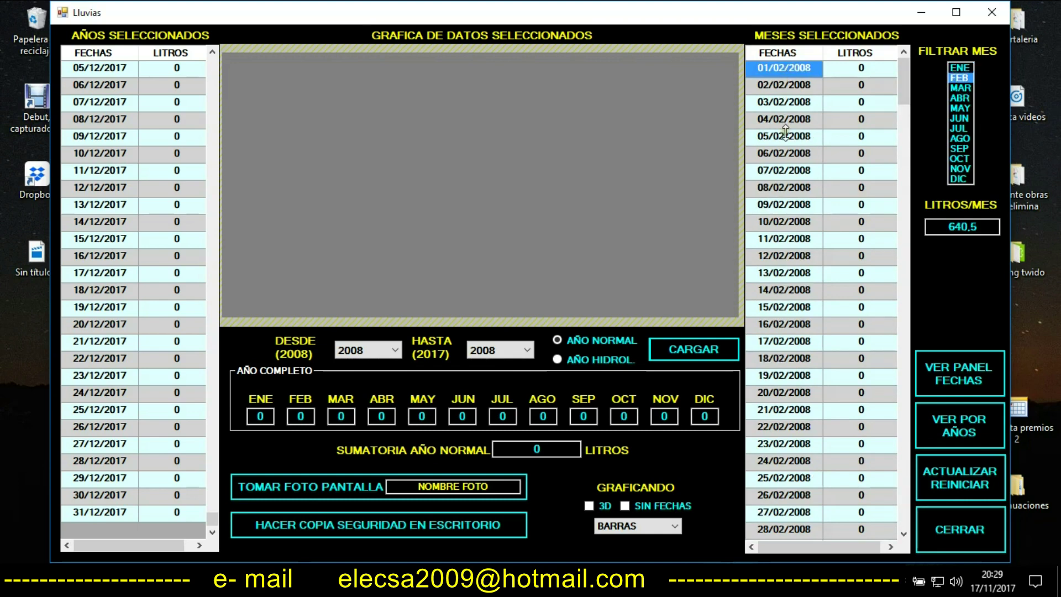
{"action": "left_click_drag", "start_coordinate": [905, 85], "coordinate": [920, 482]}
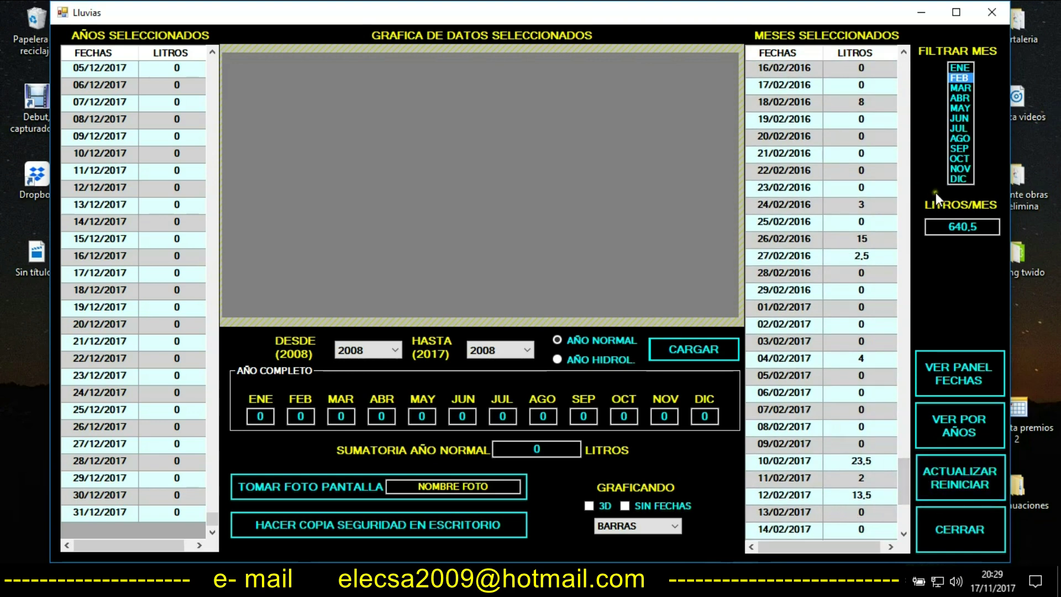
{"action": "left_click", "coordinate": [960, 168]}
{"action": "left_click", "coordinate": [959, 128]}
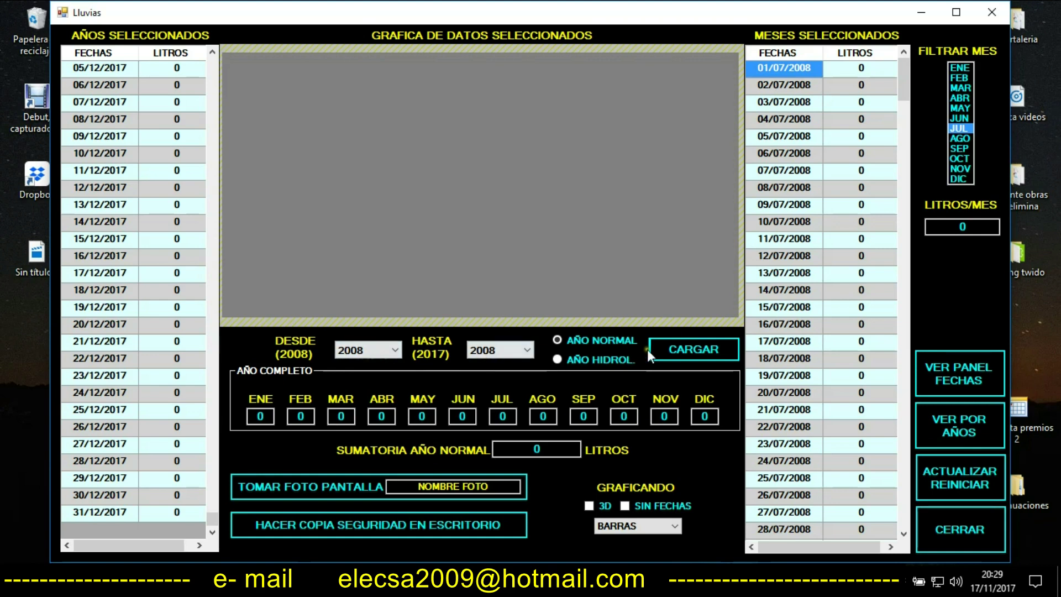
Step: Load and chart the monthly rainfall for normal year 2008 and for 2009
{"action": "left_click", "coordinate": [698, 350]}
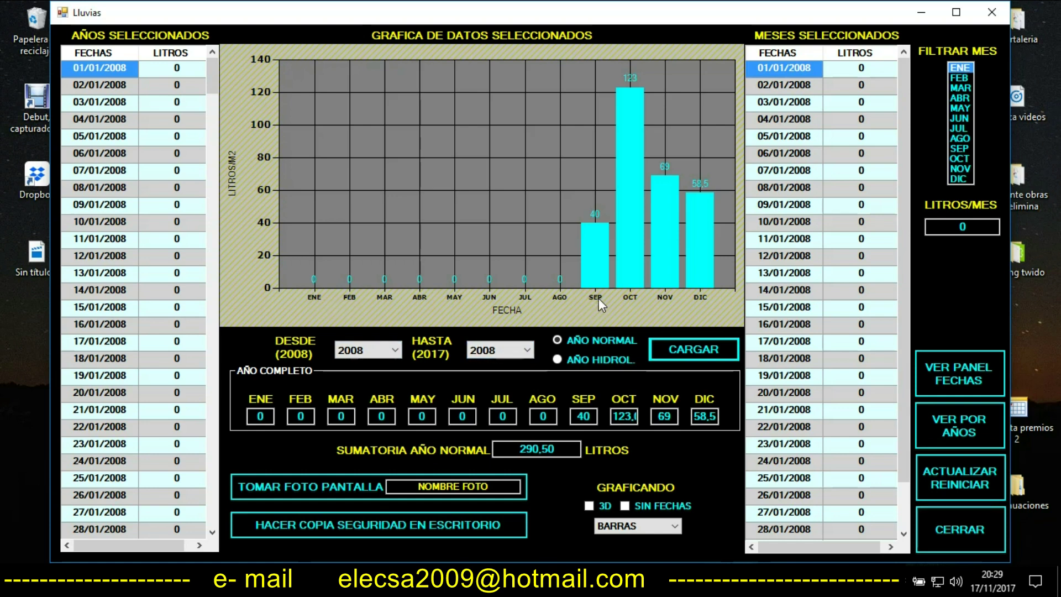
{"action": "left_click", "coordinate": [367, 353]}
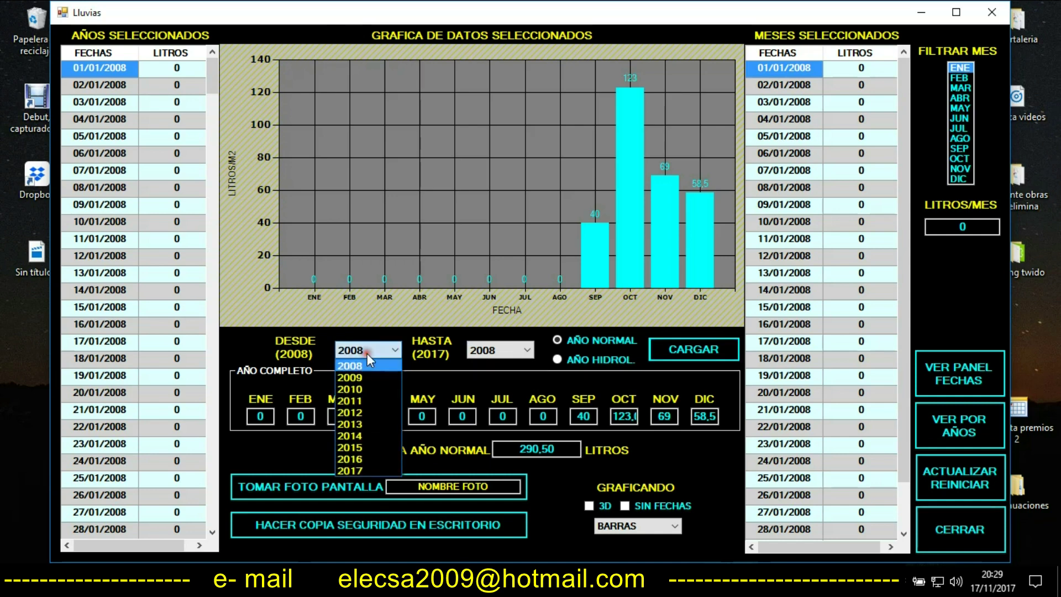
{"action": "left_click", "coordinate": [367, 378]}
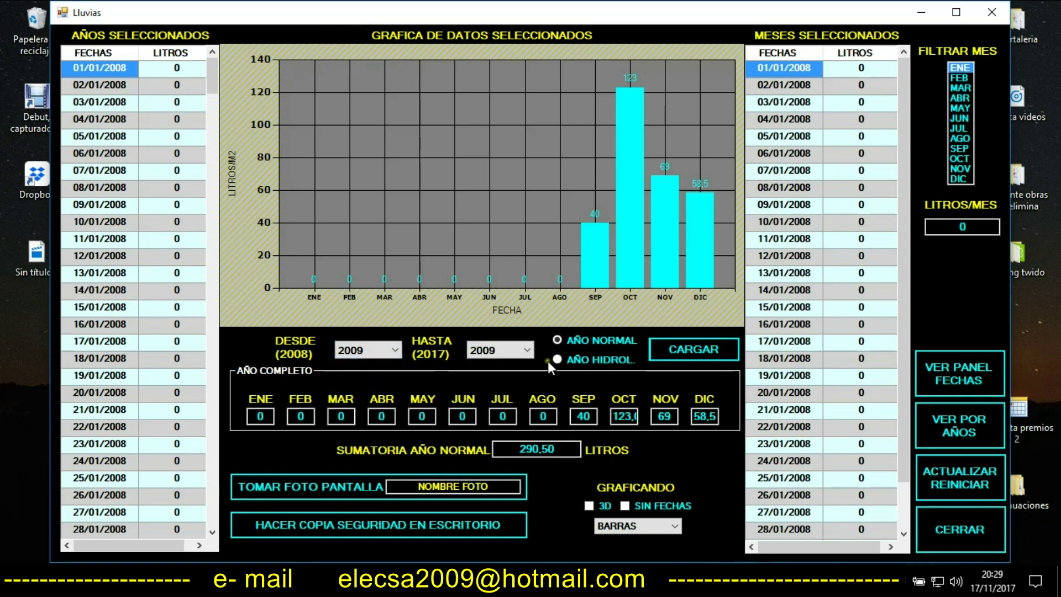
{"action": "left_click", "coordinate": [677, 355]}
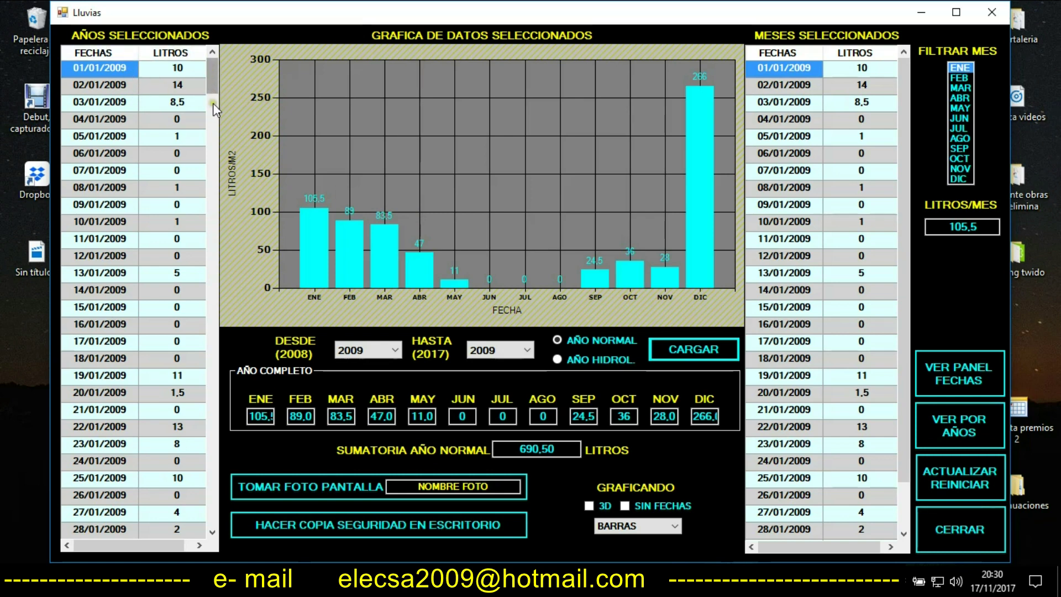
Step: Review the 2009 daily rainfall records for the whole year, for January and for April
{"action": "left_click_drag", "start_coordinate": [212, 68], "coordinate": [213, 541]}
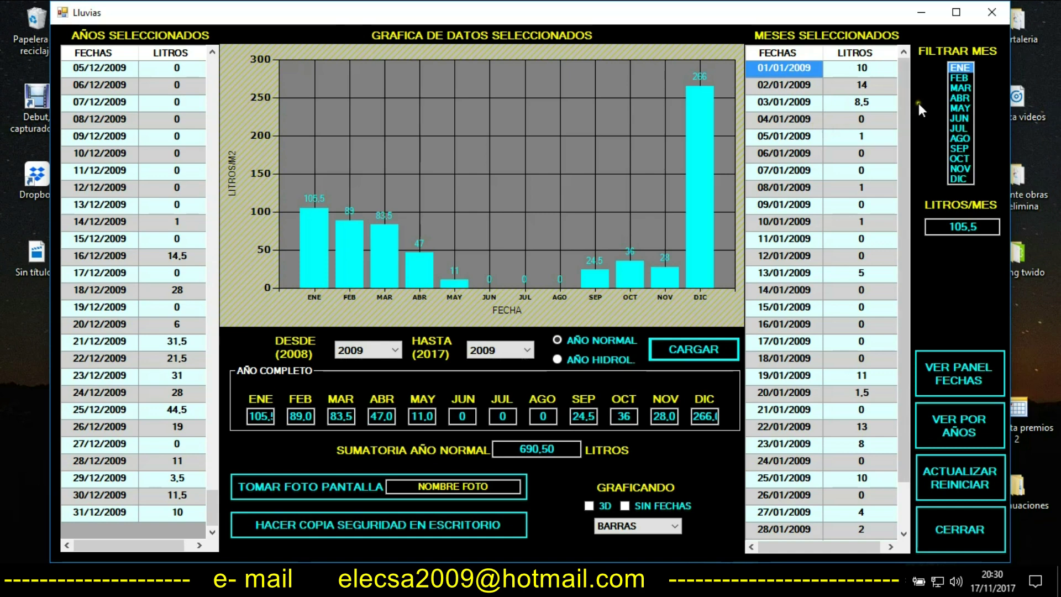
{"action": "left_click_drag", "start_coordinate": [908, 103], "coordinate": [909, 257]}
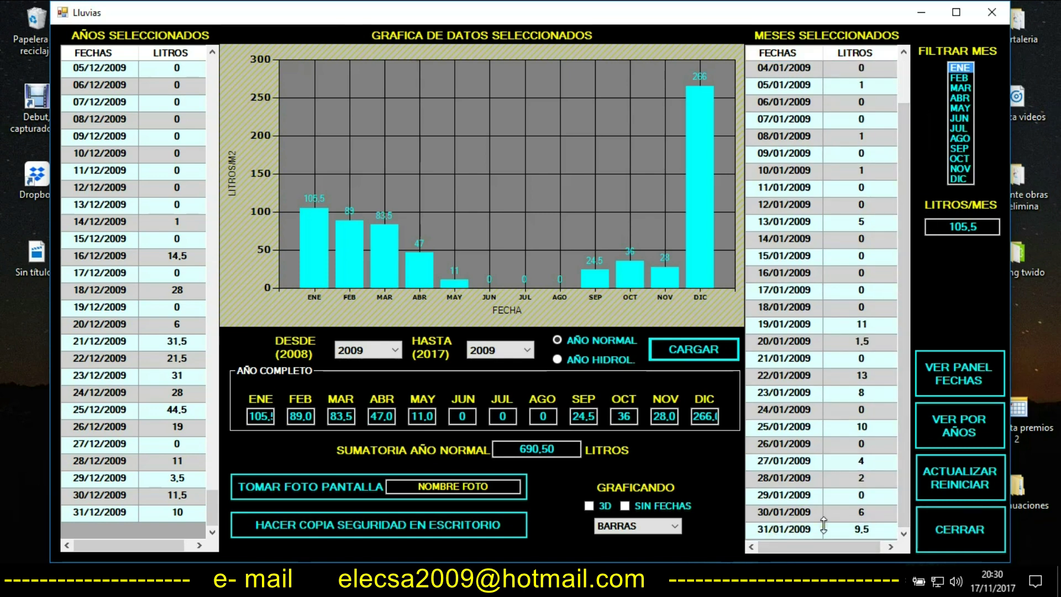
{"action": "left_click", "coordinate": [962, 99]}
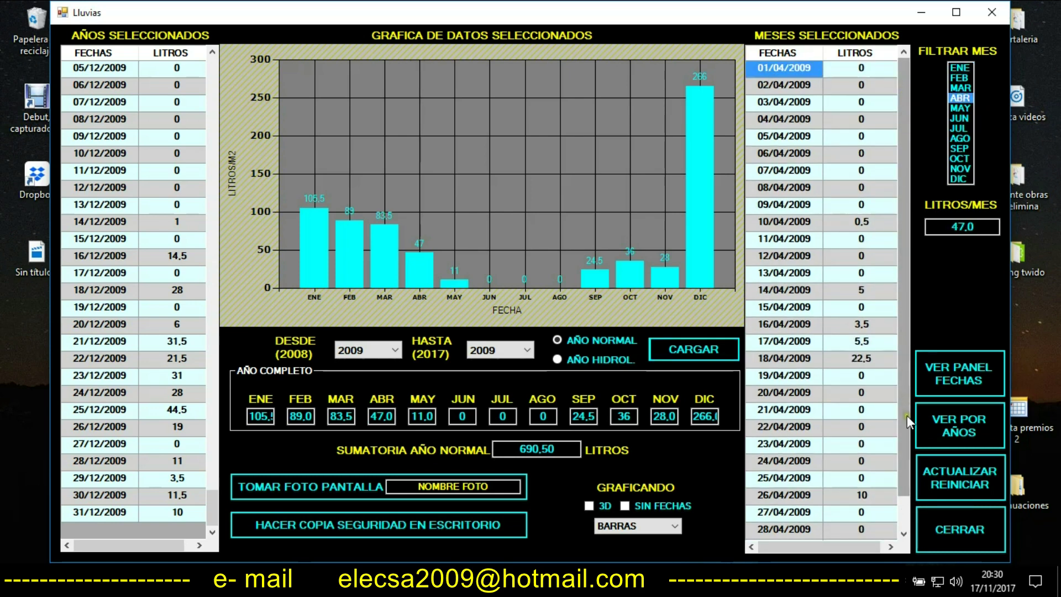
{"action": "scroll", "coordinate": [908, 429], "scroll_direction": "down", "scroll_amount": 1}
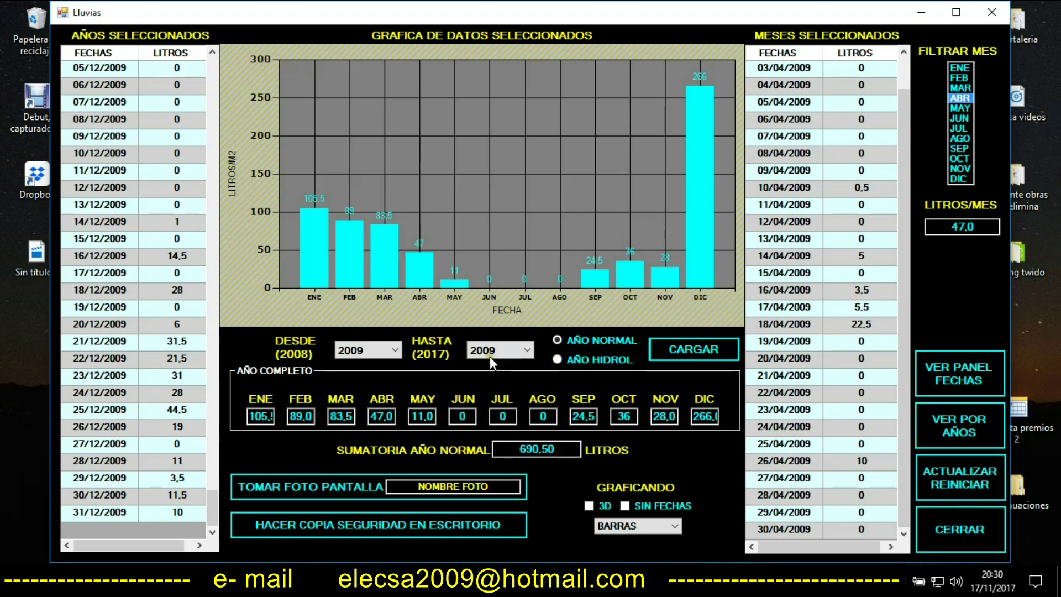
Step: Set the start year to 2014 and load its rainfall data
{"action": "left_click", "coordinate": [374, 348]}
{"action": "left_click", "coordinate": [365, 436]}
{"action": "left_click", "coordinate": [706, 346]}
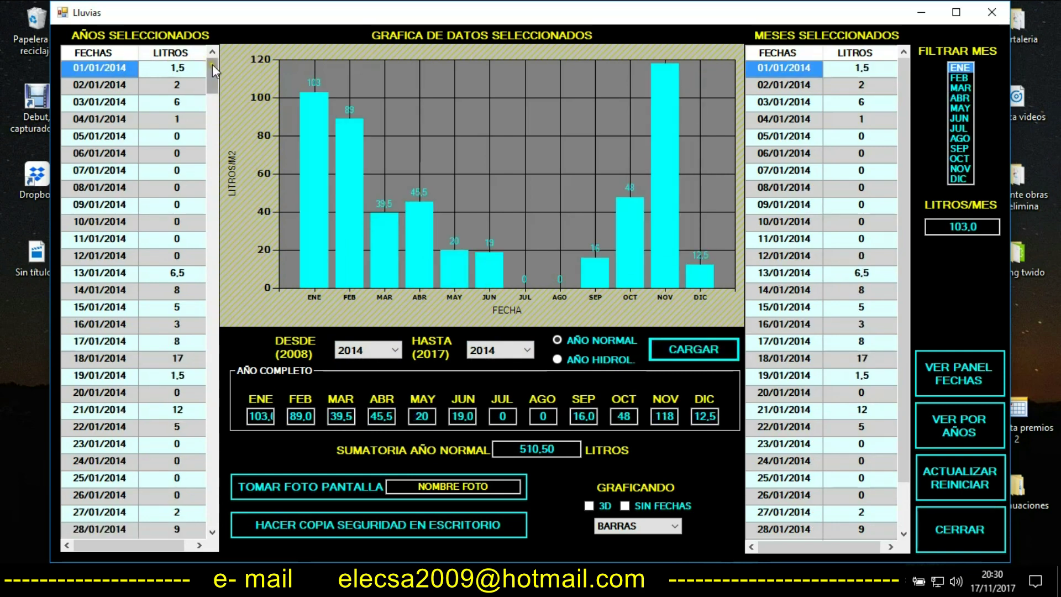
Step: Examine the 2014 daily records and filter them by June, September, November and March in turn
{"action": "left_click_drag", "start_coordinate": [212, 64], "coordinate": [213, 511]}
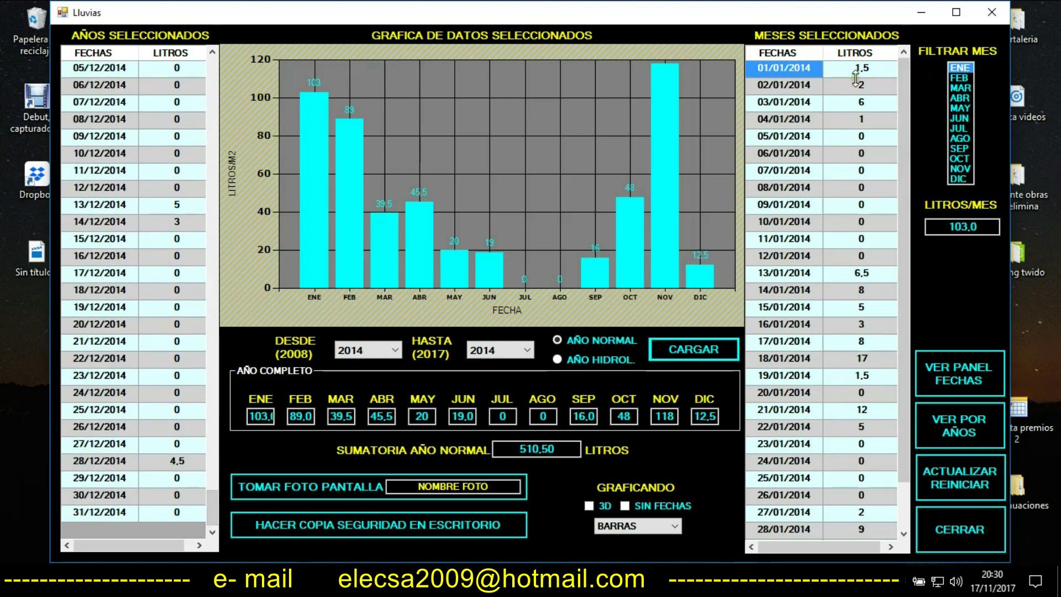
{"action": "left_click", "coordinate": [959, 118]}
{"action": "left_click", "coordinate": [960, 149]}
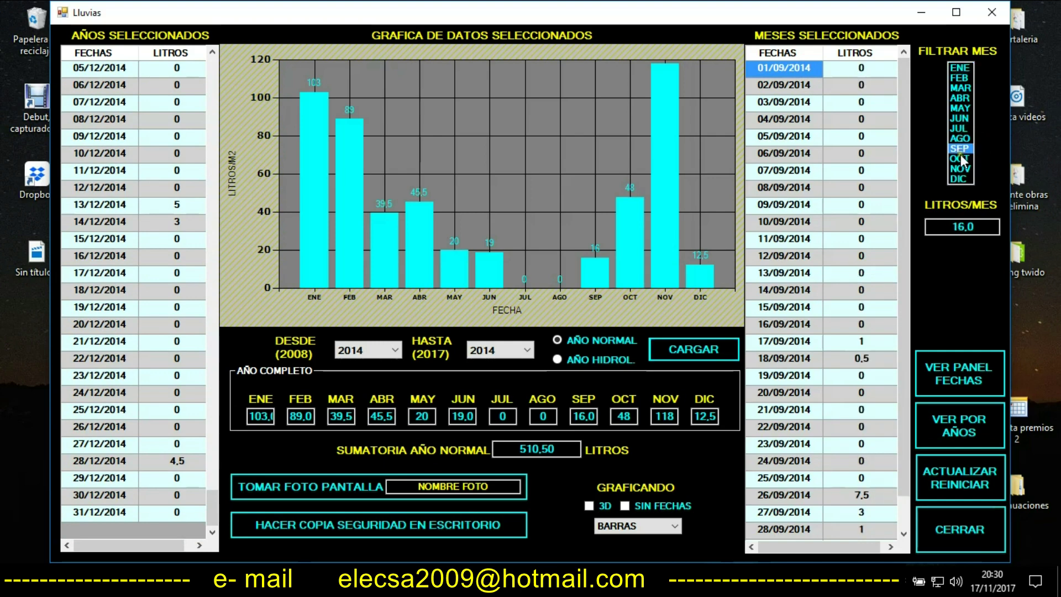
{"action": "left_click", "coordinate": [961, 168]}
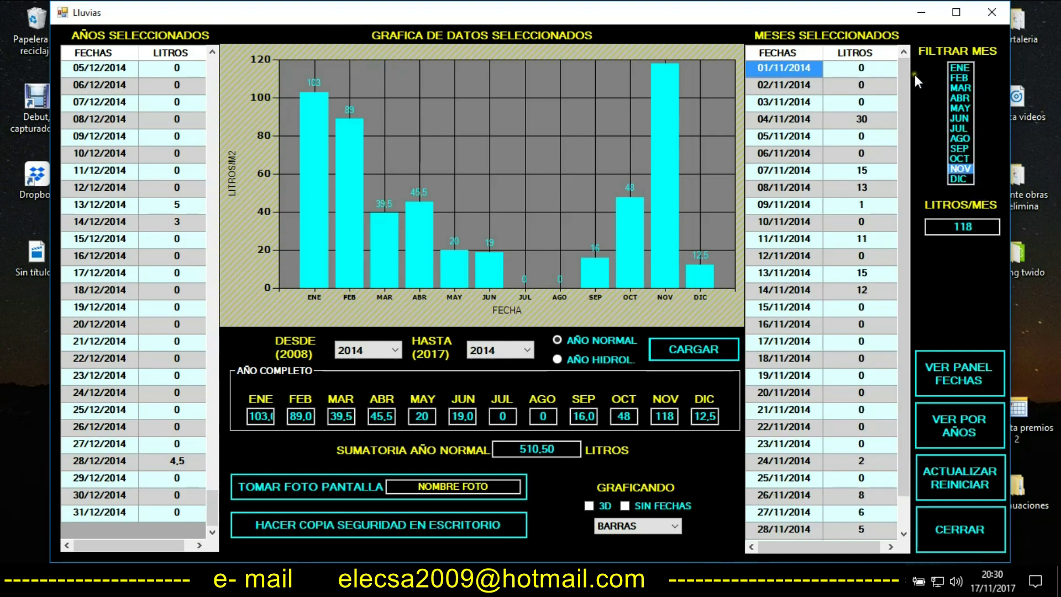
{"action": "left_click_drag", "start_coordinate": [905, 75], "coordinate": [904, 116]}
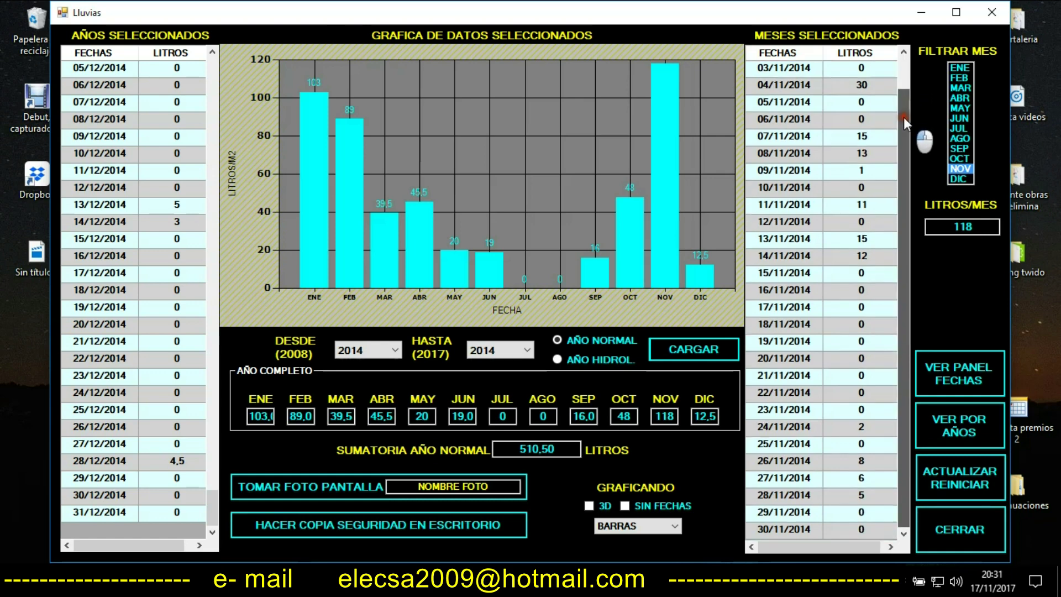
{"action": "left_click_drag", "start_coordinate": [901, 182], "coordinate": [909, 60]}
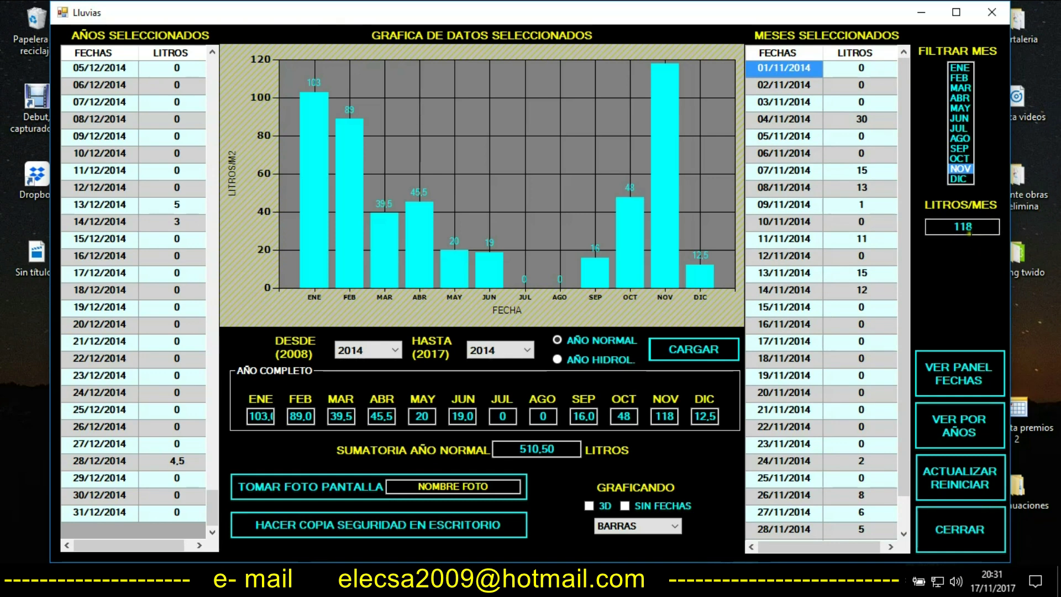
{"action": "left_click", "coordinate": [962, 89]}
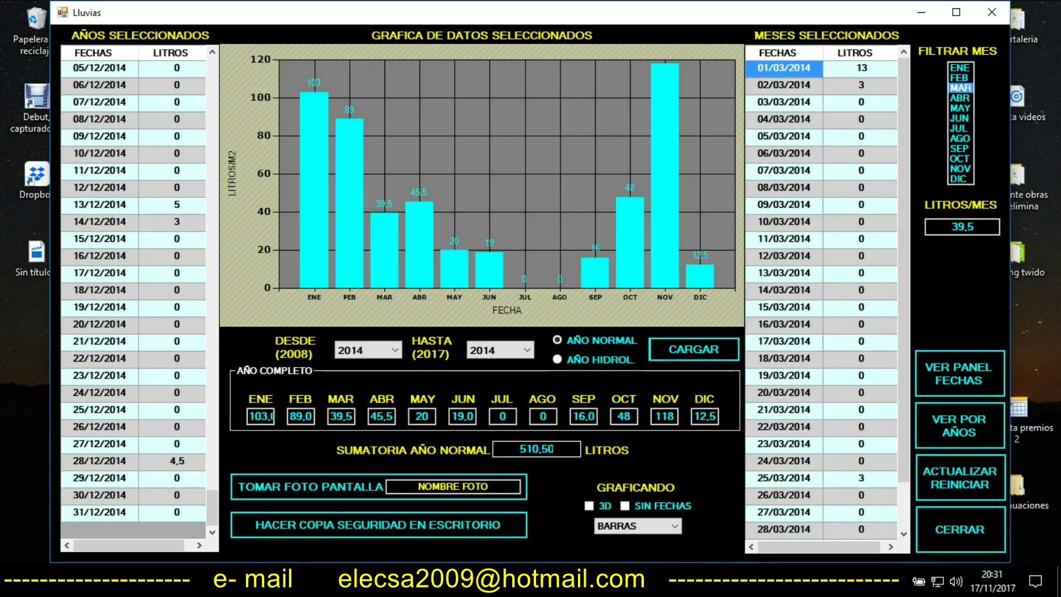
{"action": "left_click", "coordinate": [611, 360]}
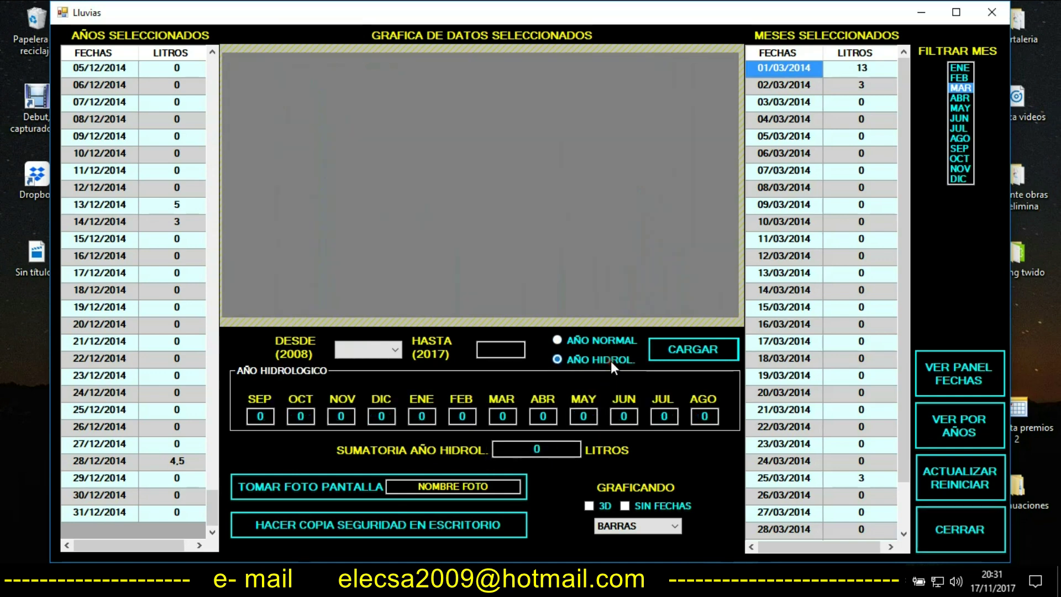
{"action": "left_click", "coordinate": [367, 349]}
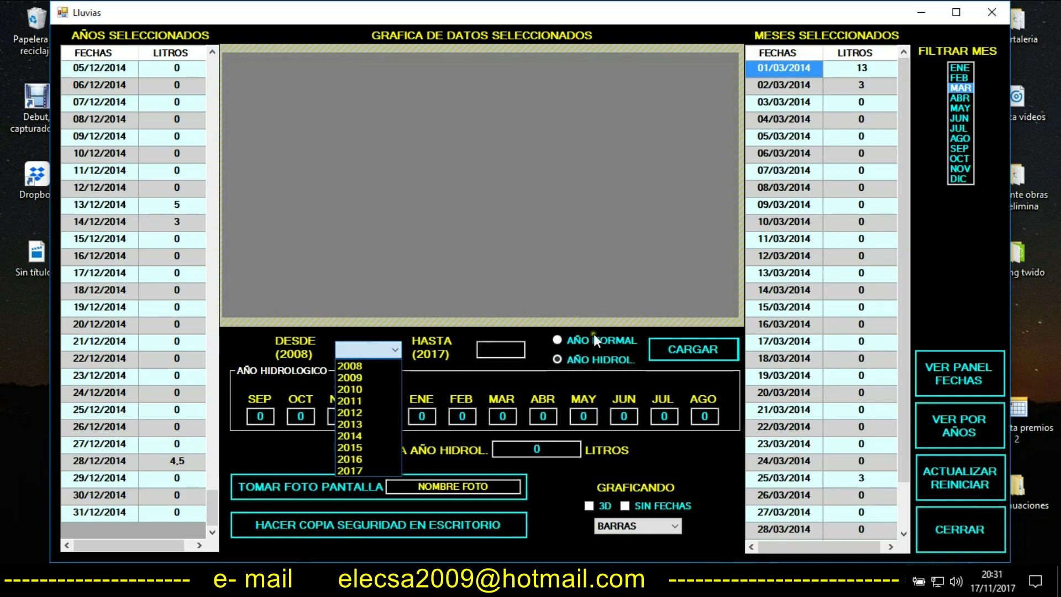
{"action": "left_click", "coordinate": [594, 334]}
{"action": "left_click", "coordinate": [377, 342]}
{"action": "left_click", "coordinate": [591, 337]}
{"action": "left_click", "coordinate": [592, 338]}
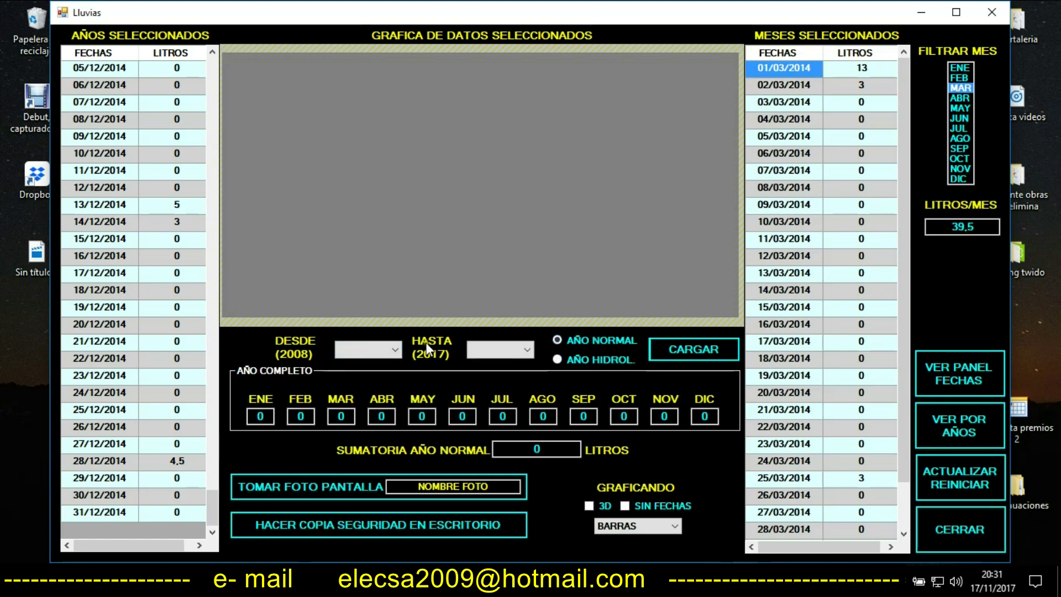
Step: Set the start year to 2011 in normal-year mode and load its rainfall data
{"action": "left_click", "coordinate": [400, 355]}
{"action": "left_click", "coordinate": [367, 401]}
{"action": "left_click", "coordinate": [699, 348]}
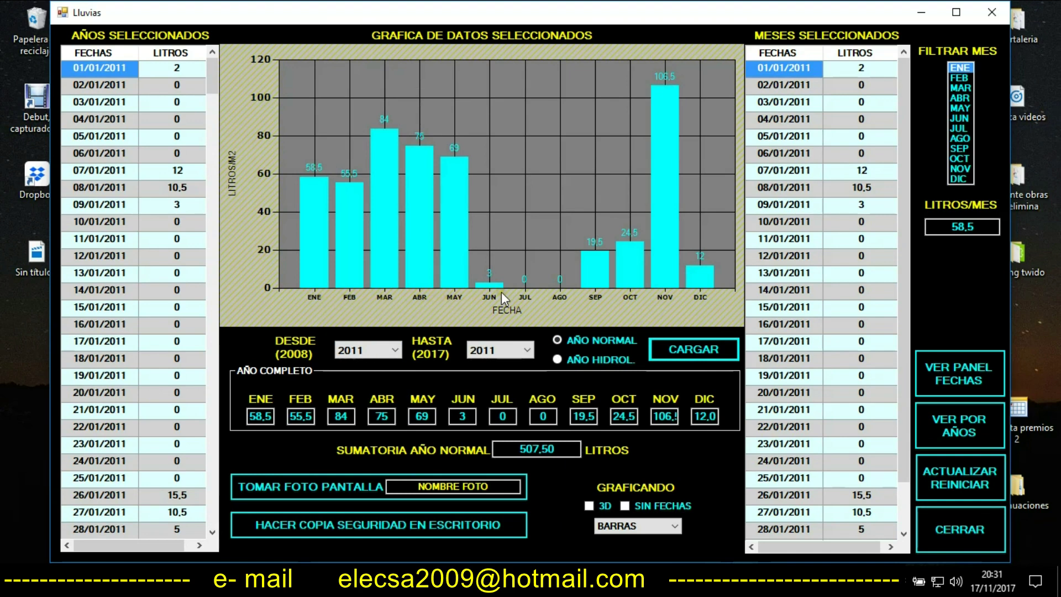
Step: Switch to hydrological-year mode, load the rainfall data for 2012 to 2013 and review the daily records to the end
{"action": "left_click", "coordinate": [588, 358]}
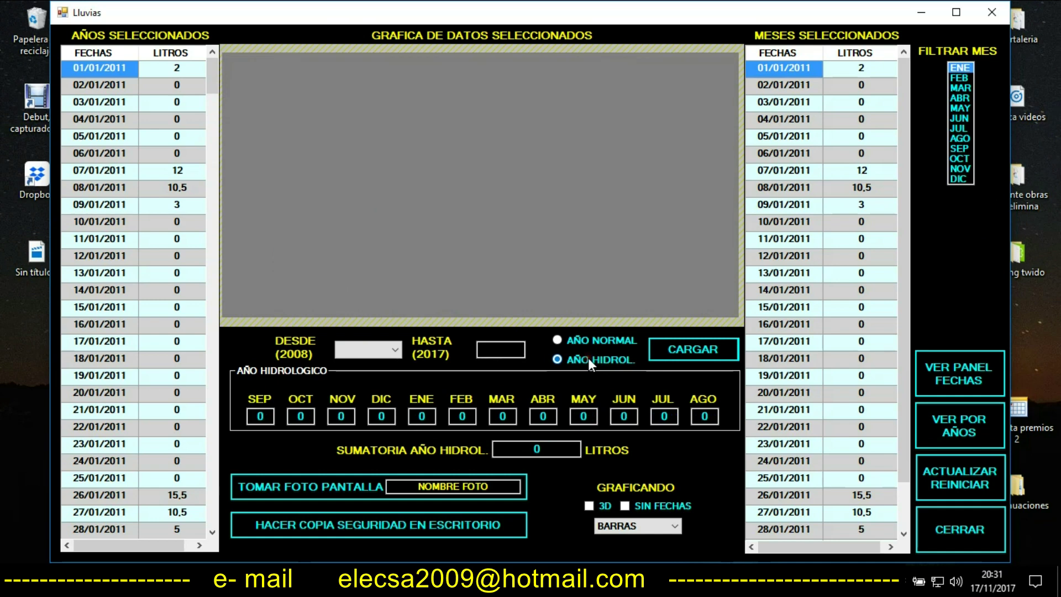
{"action": "left_click", "coordinate": [350, 355]}
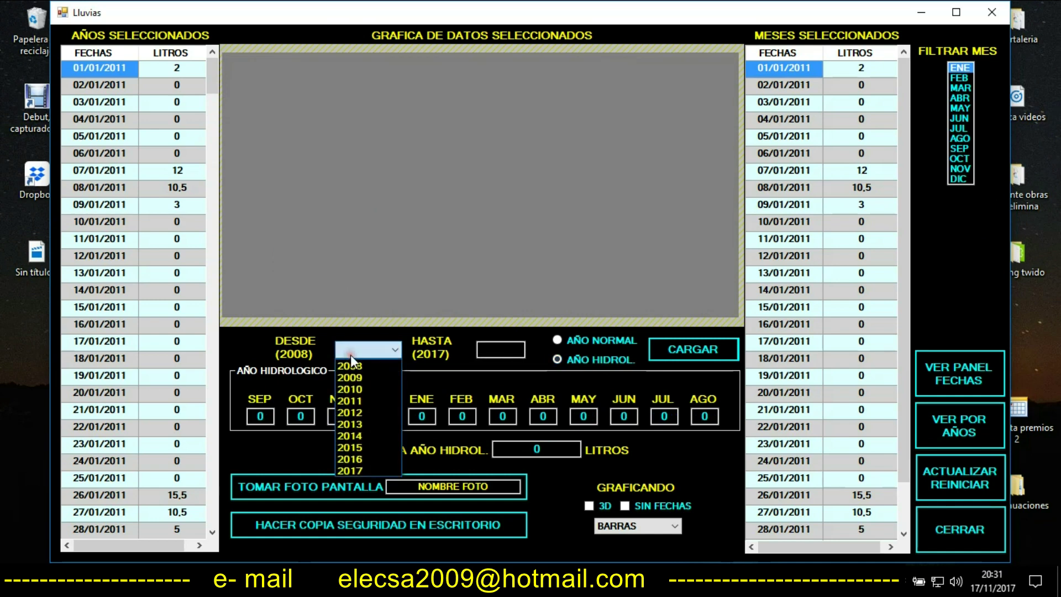
{"action": "left_click", "coordinate": [351, 412]}
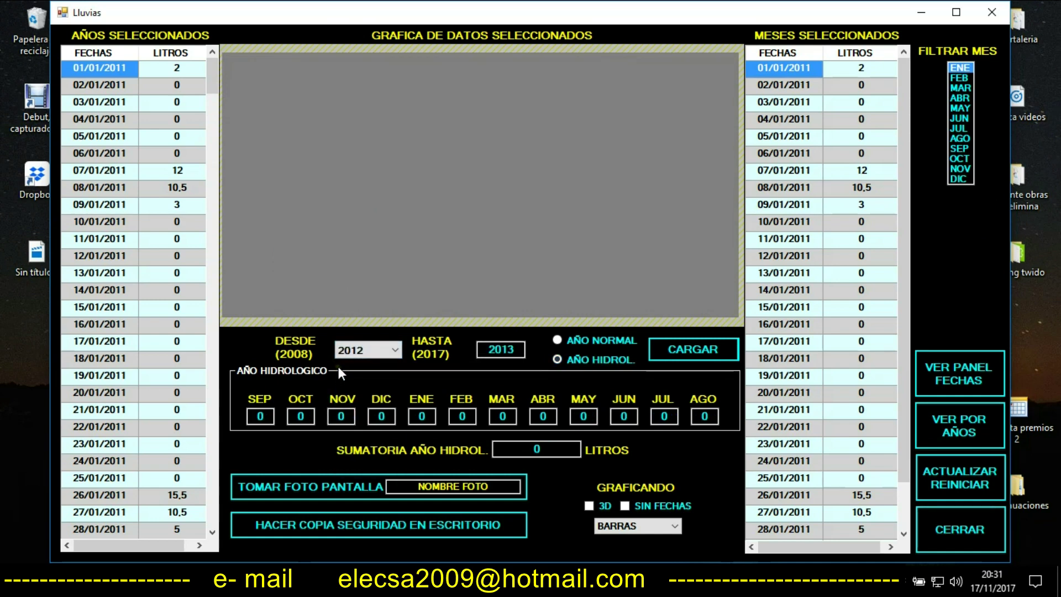
{"action": "double_click", "coordinate": [490, 350]}
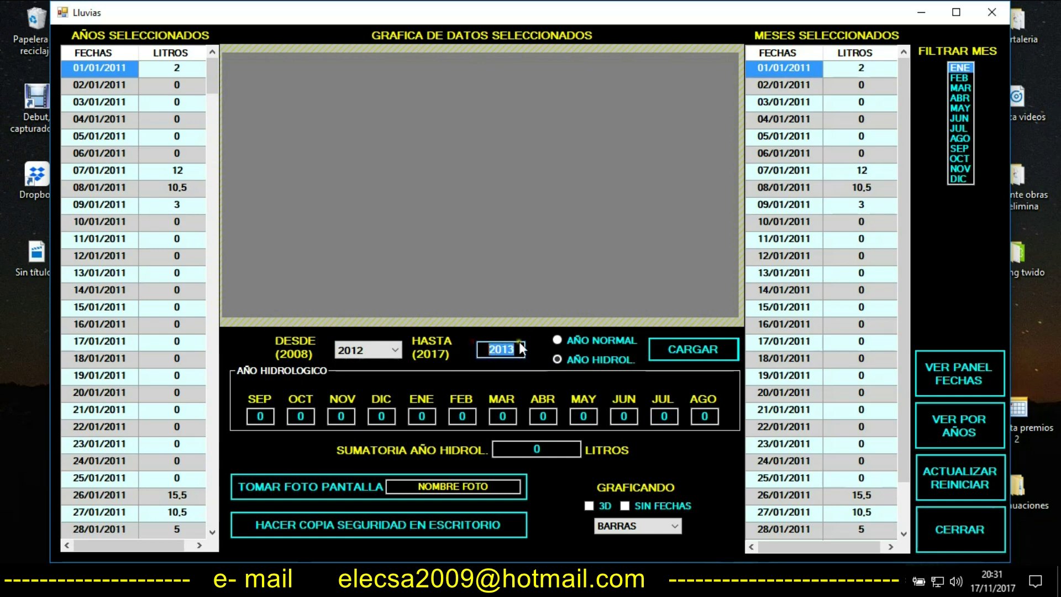
{"action": "left_click", "coordinate": [689, 350]}
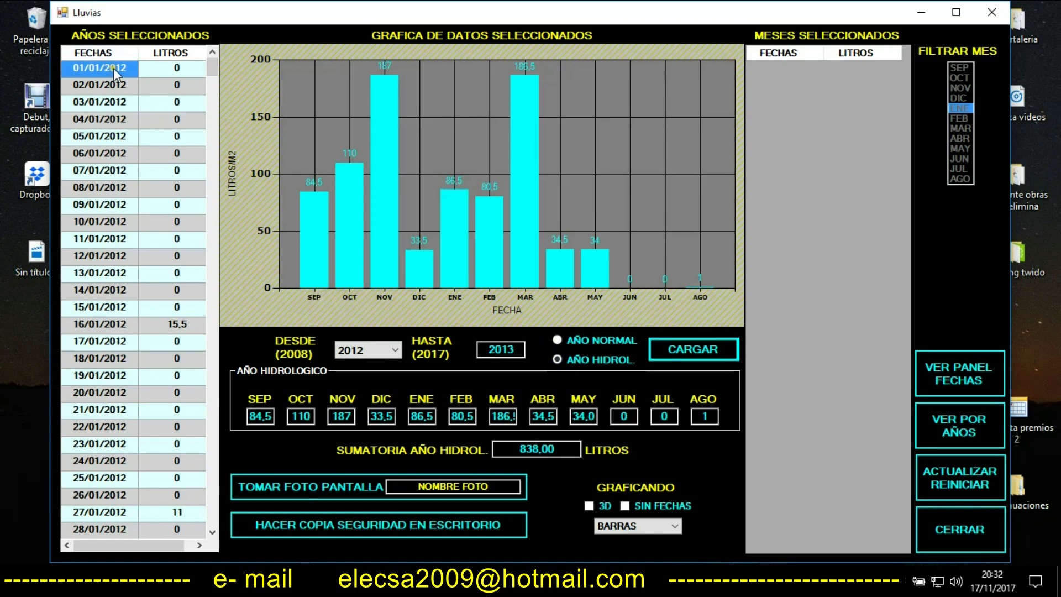
{"action": "left_click_drag", "start_coordinate": [214, 67], "coordinate": [105, 520]}
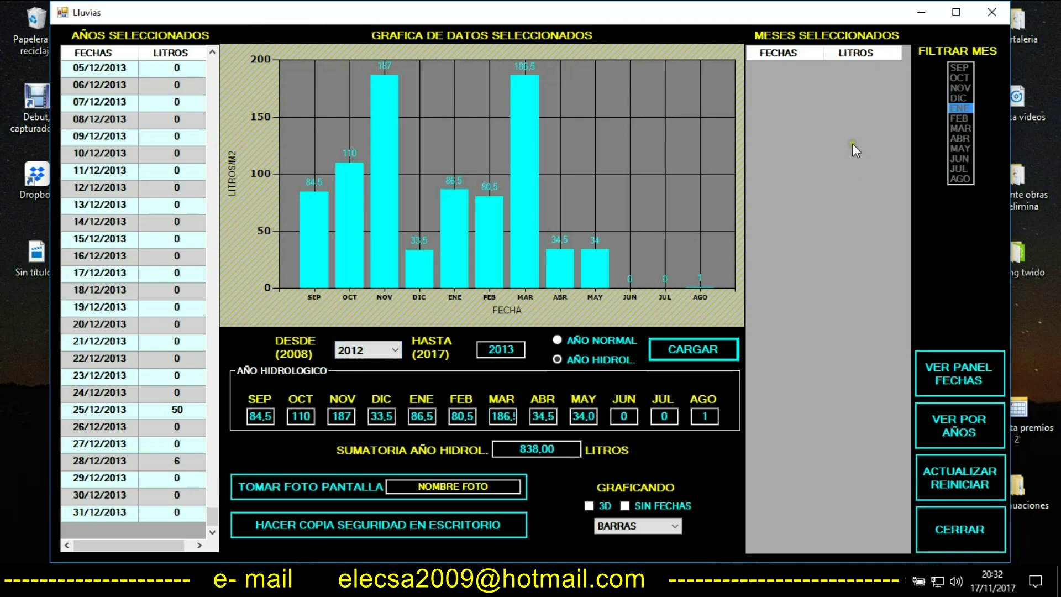
Step: Load the 2015 to 2016 hydrological year and review its daily rainfall records through December 2016
{"action": "left_click", "coordinate": [347, 355]}
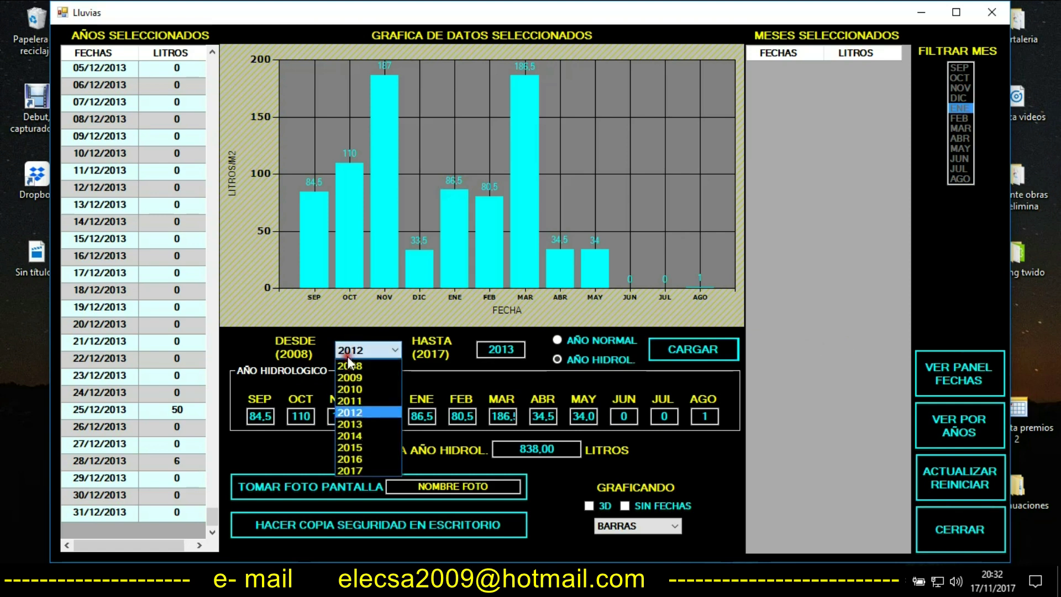
{"action": "left_click", "coordinate": [354, 448]}
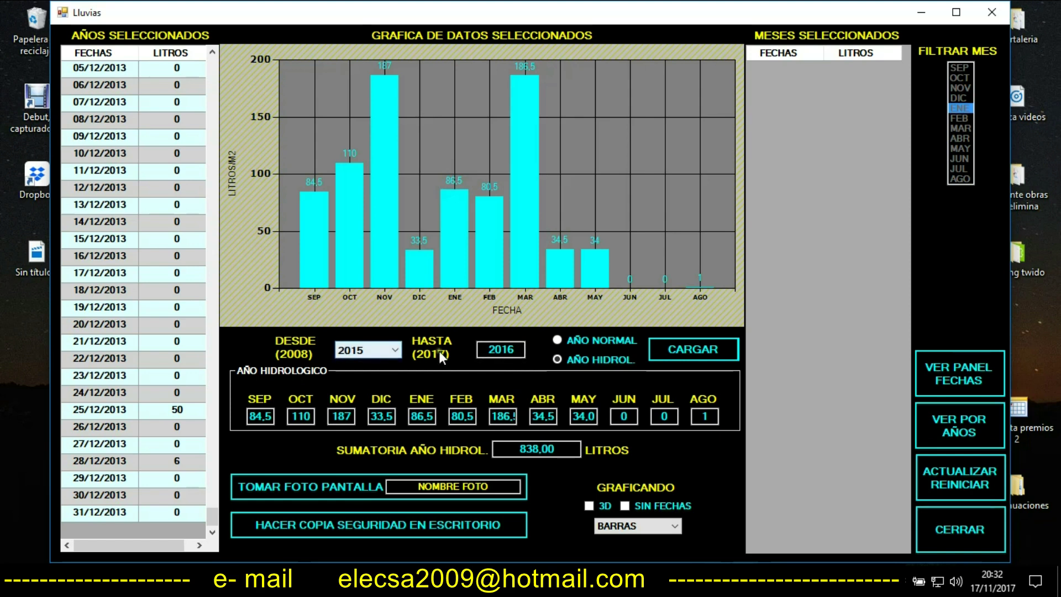
{"action": "left_click", "coordinate": [696, 350]}
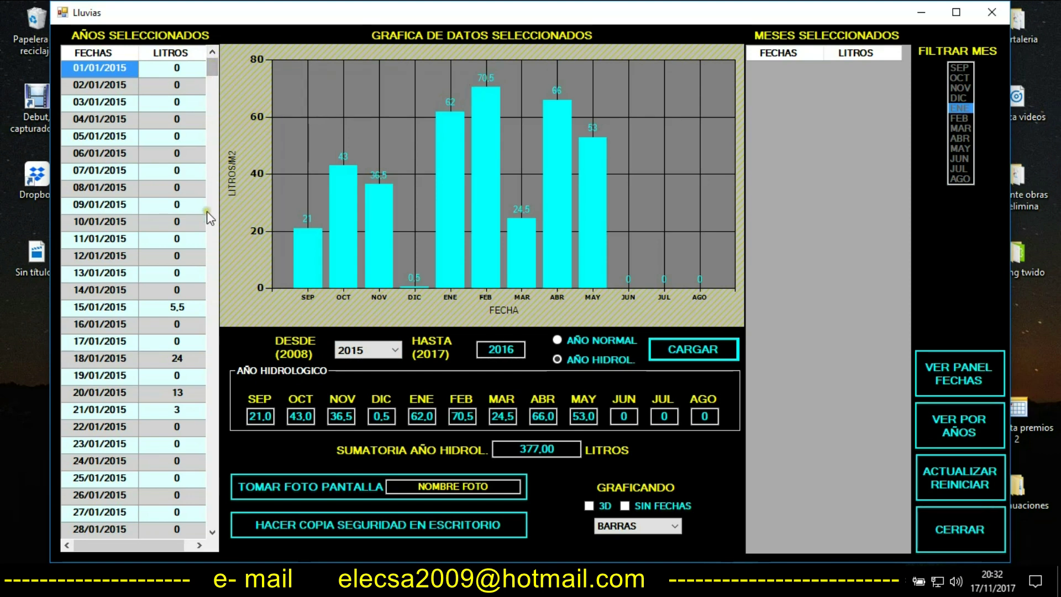
{"action": "left_click_drag", "start_coordinate": [214, 77], "coordinate": [214, 522]}
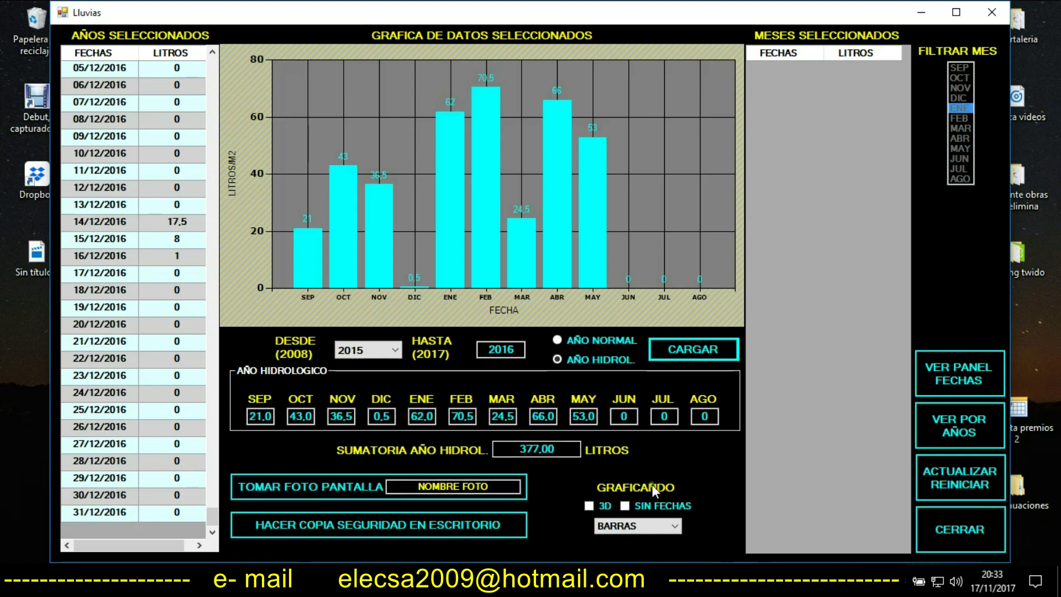
Step: Enable 3D on the monthly rainfall chart and display it as line, area and bars in turn
{"action": "left_click", "coordinate": [605, 505]}
{"action": "left_click", "coordinate": [621, 523]}
{"action": "left_click", "coordinate": [621, 549]}
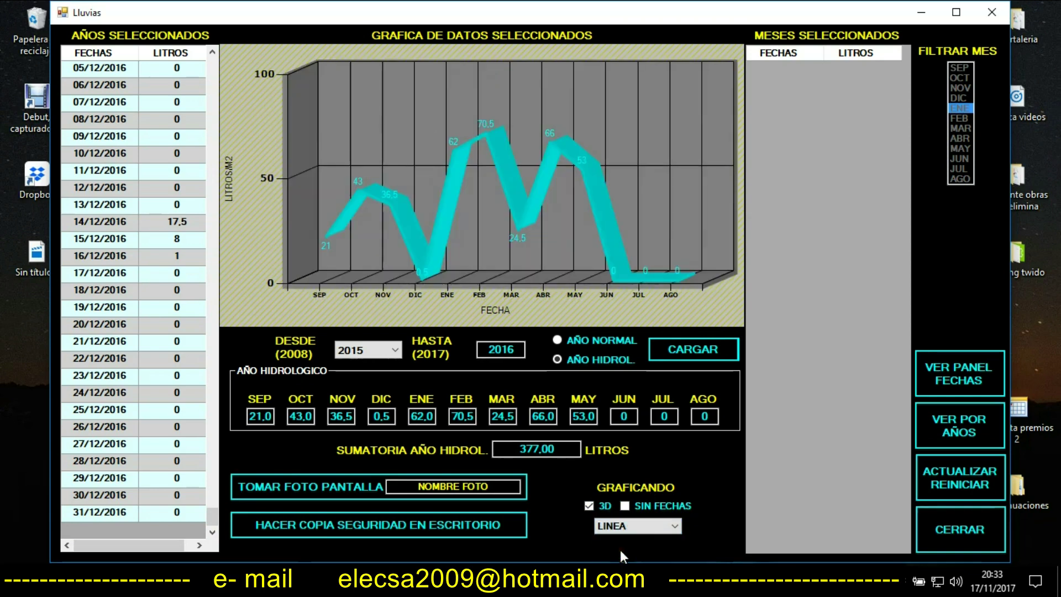
{"action": "left_click", "coordinate": [626, 525]}
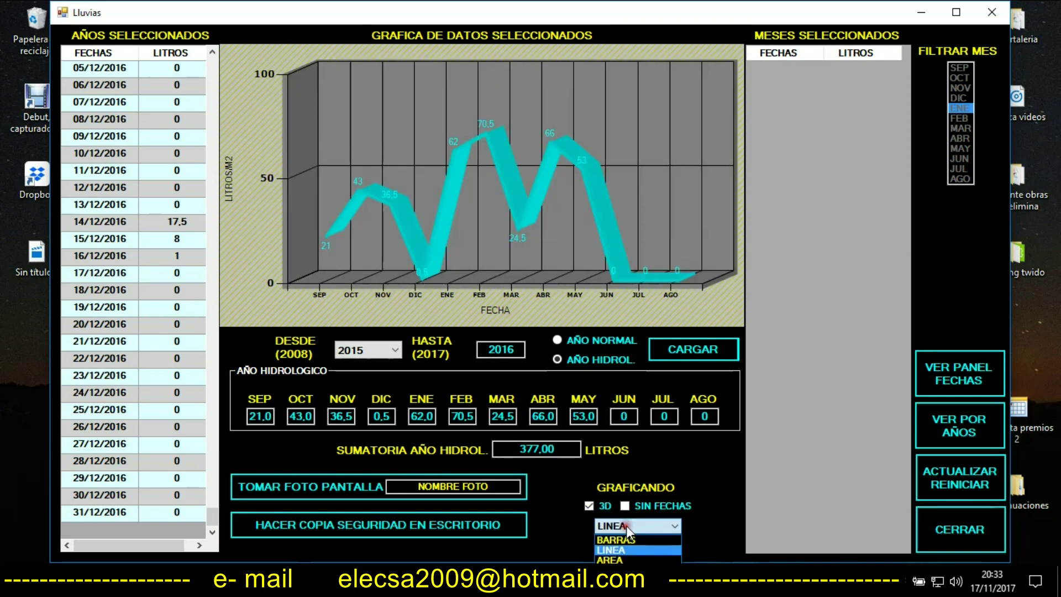
{"action": "left_click", "coordinate": [622, 560]}
{"action": "left_click", "coordinate": [634, 528]}
{"action": "left_click", "coordinate": [613, 538]}
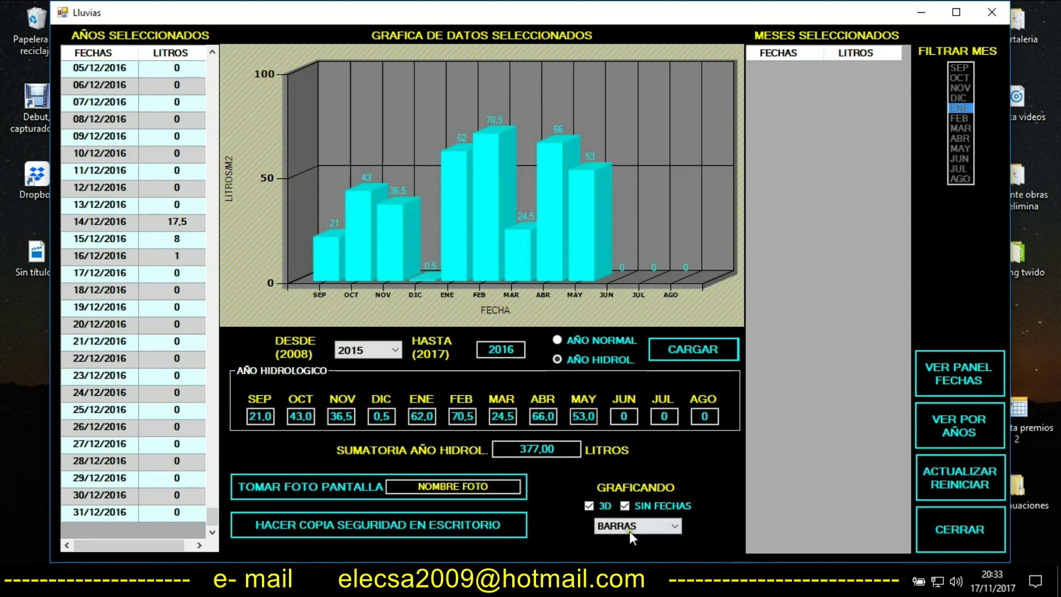
Step: Preview the 3D chart without dates as bars and as a line, and restore the bars with dates
{"action": "left_click", "coordinate": [636, 530]}
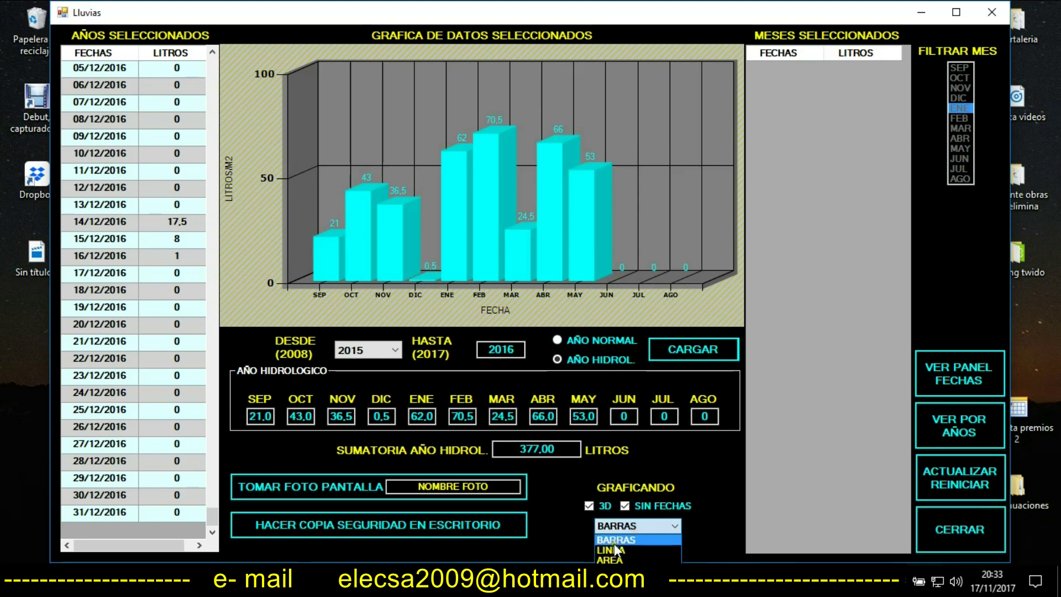
{"action": "left_click", "coordinate": [615, 543]}
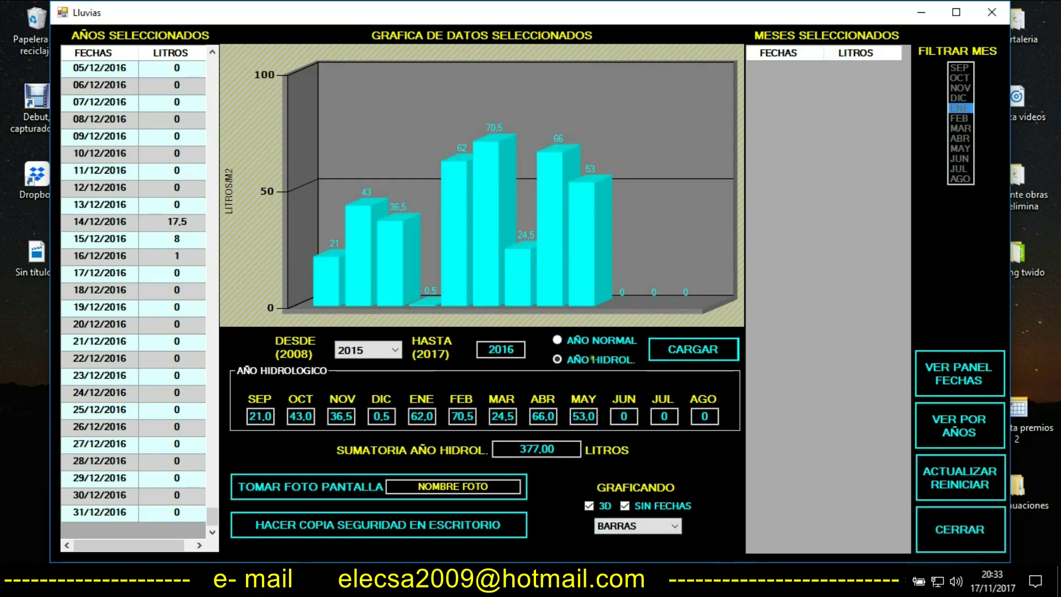
{"action": "left_click", "coordinate": [641, 526]}
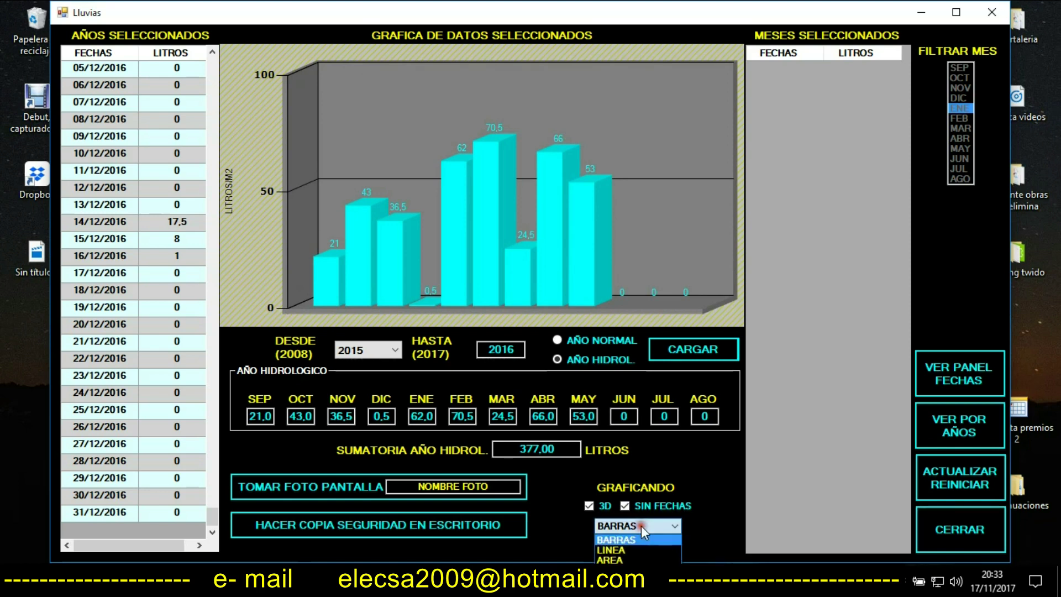
{"action": "left_click", "coordinate": [618, 546]}
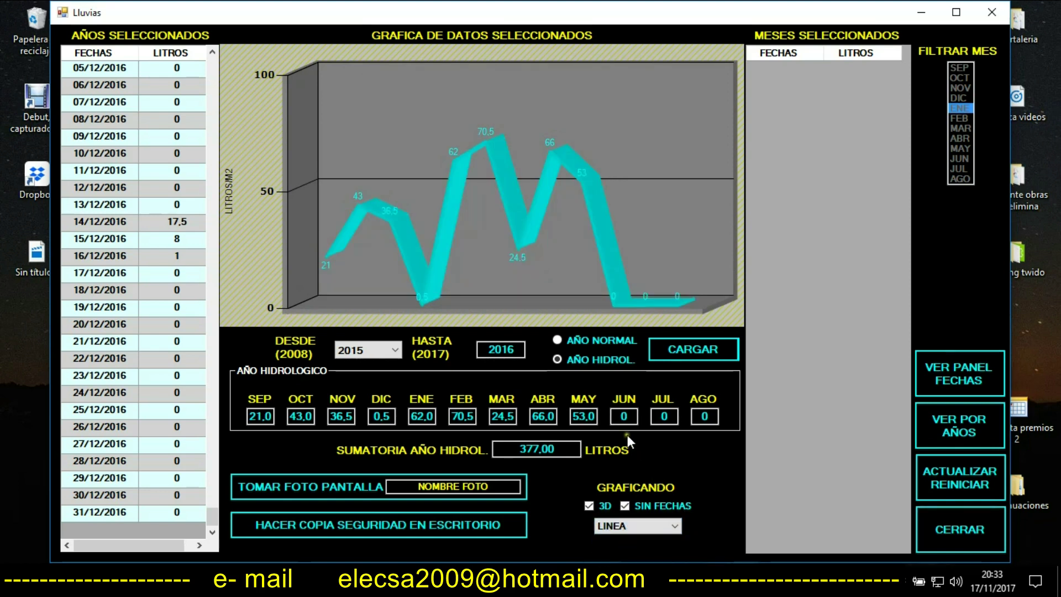
{"action": "left_click", "coordinate": [643, 507]}
{"action": "left_click", "coordinate": [628, 526]}
{"action": "left_click", "coordinate": [612, 540]}
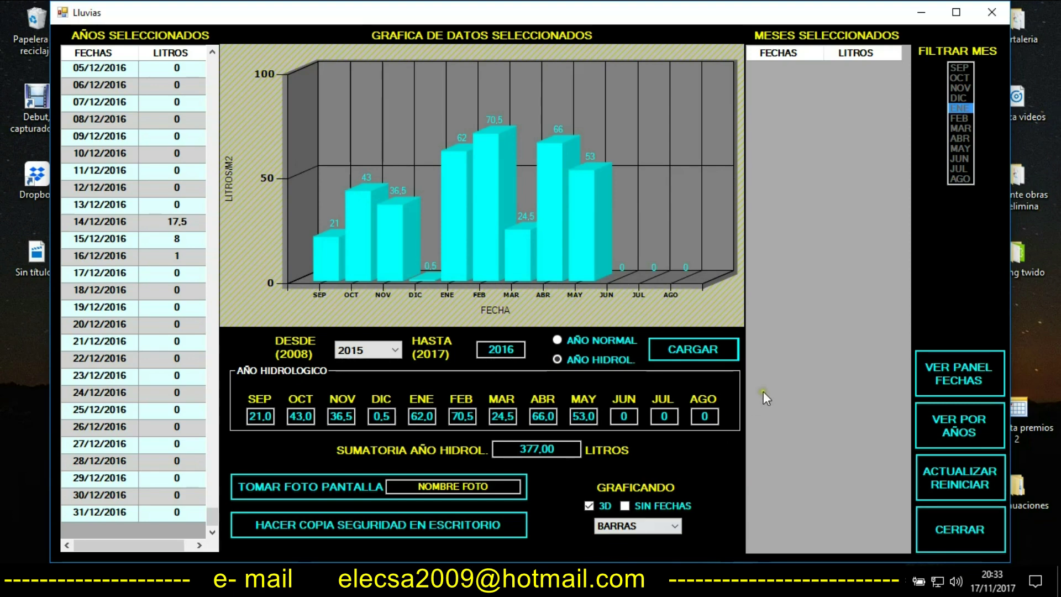
Step: Switch to the by-years view and chart the annual rainfall totals from 2008 to 2017
{"action": "left_click", "coordinate": [953, 422]}
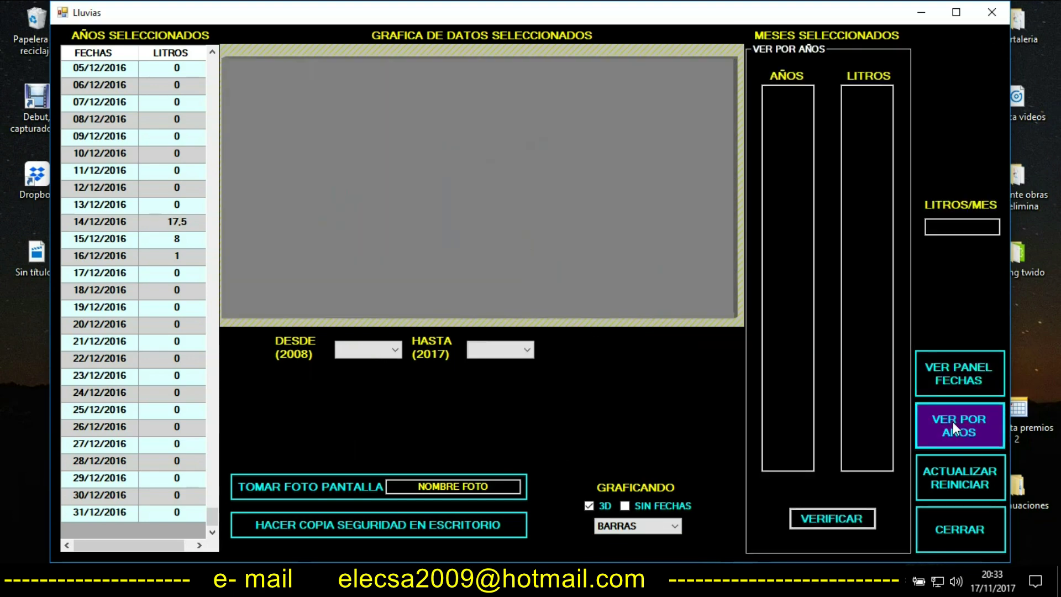
{"action": "left_click", "coordinate": [390, 348]}
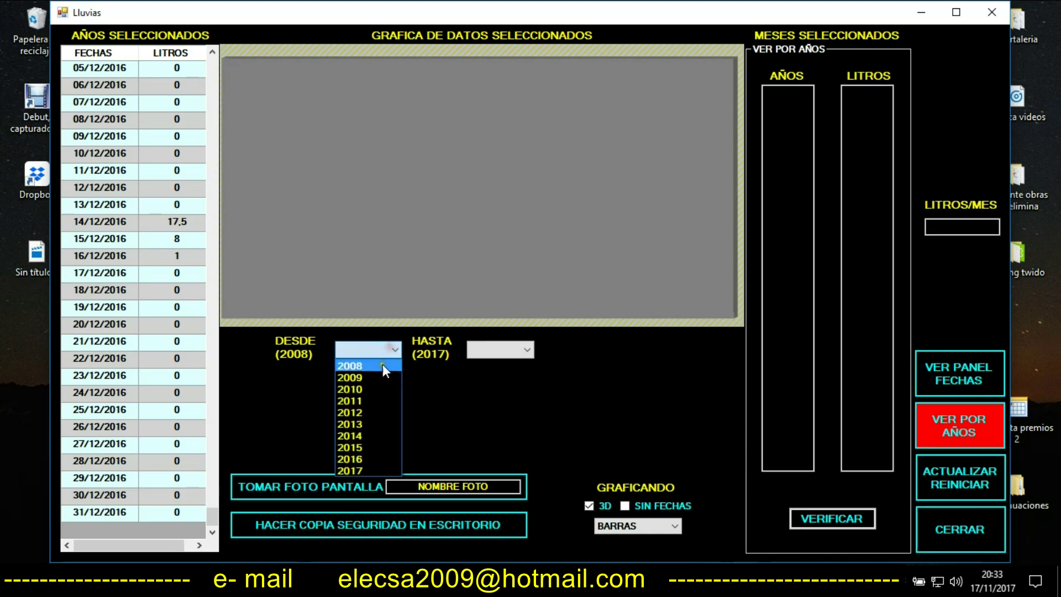
{"action": "left_click", "coordinate": [382, 365]}
{"action": "left_click", "coordinate": [493, 350]}
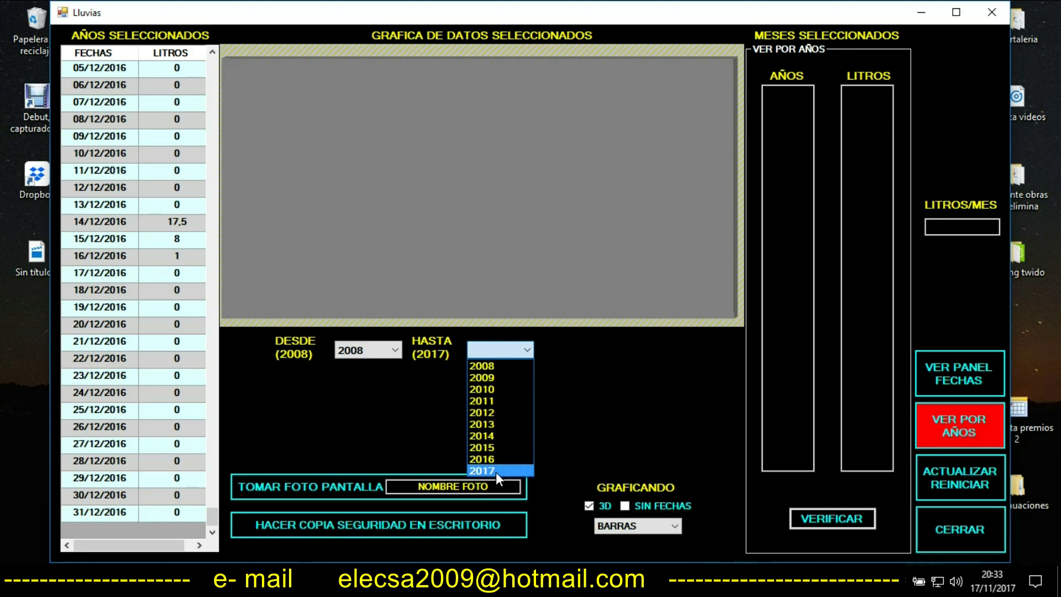
{"action": "left_click", "coordinate": [485, 472]}
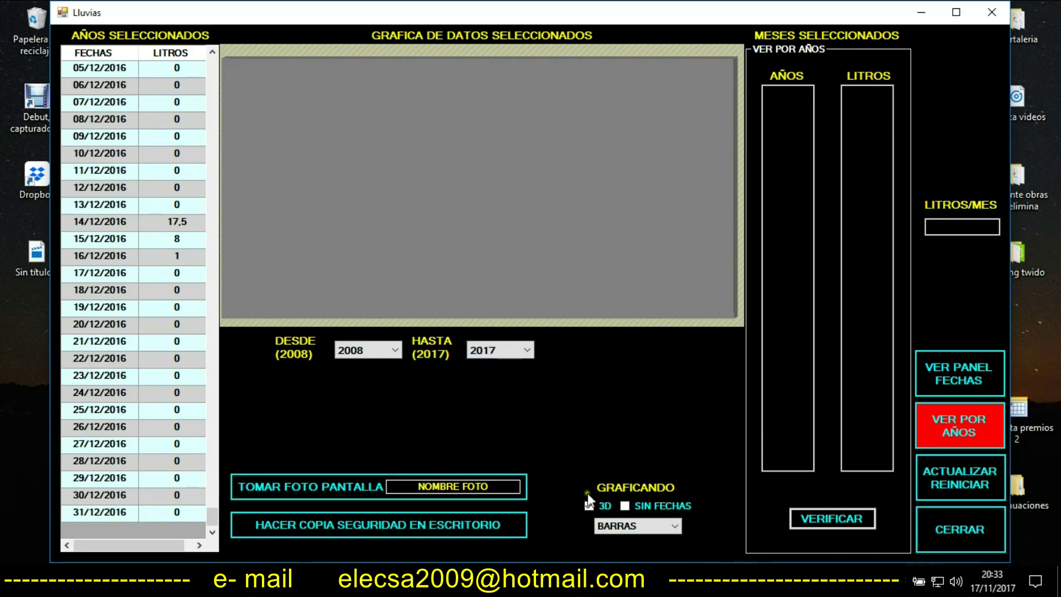
{"action": "left_click", "coordinate": [804, 516]}
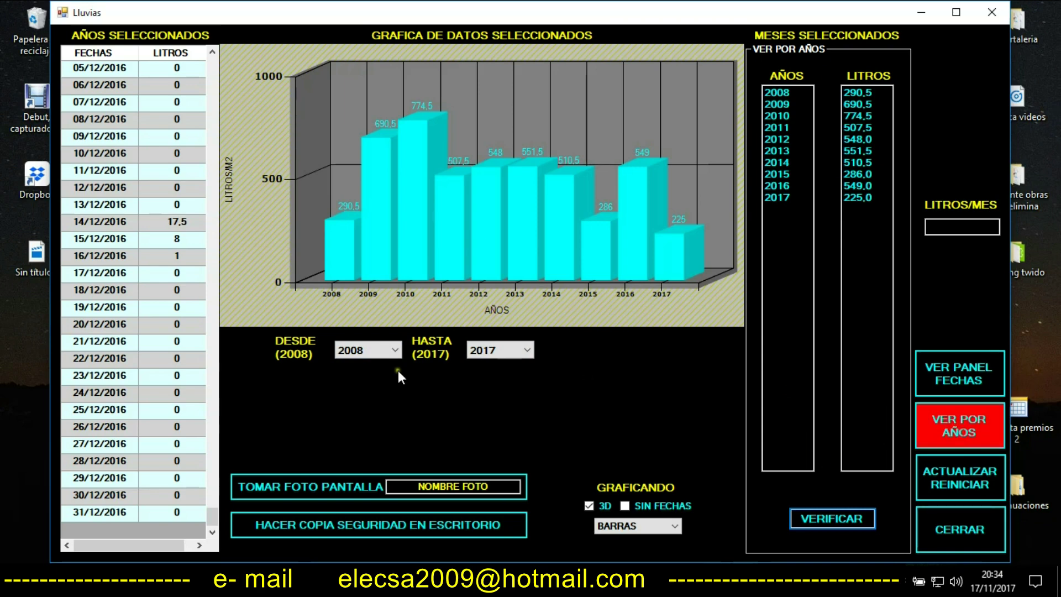
Step: Set the year range from 2014 to 2016 and chart its annual rainfall totals
{"action": "left_click", "coordinate": [367, 353]}
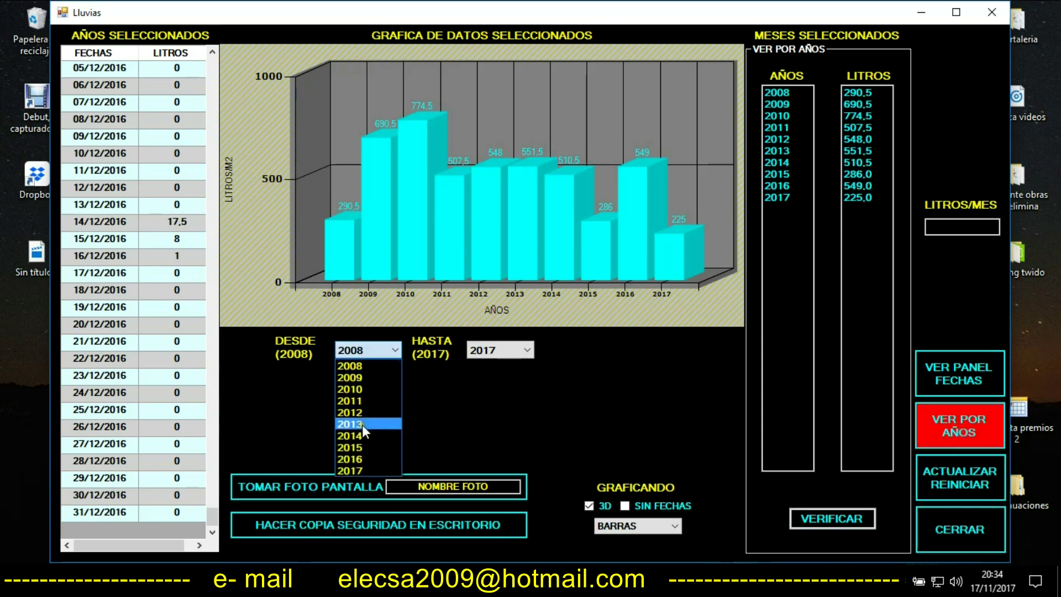
{"action": "left_click", "coordinate": [362, 439]}
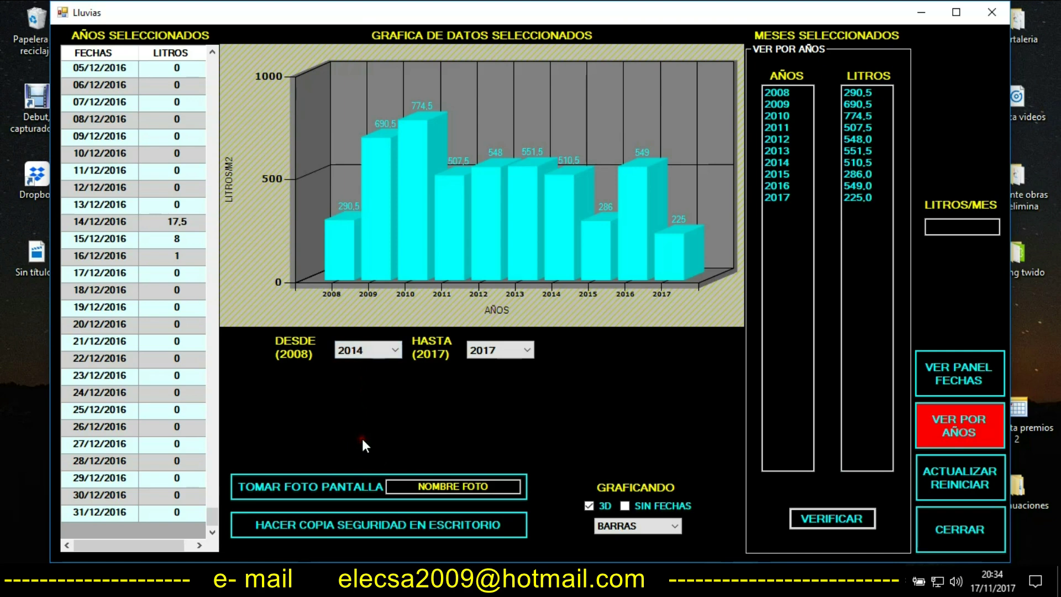
{"action": "left_click", "coordinate": [517, 350]}
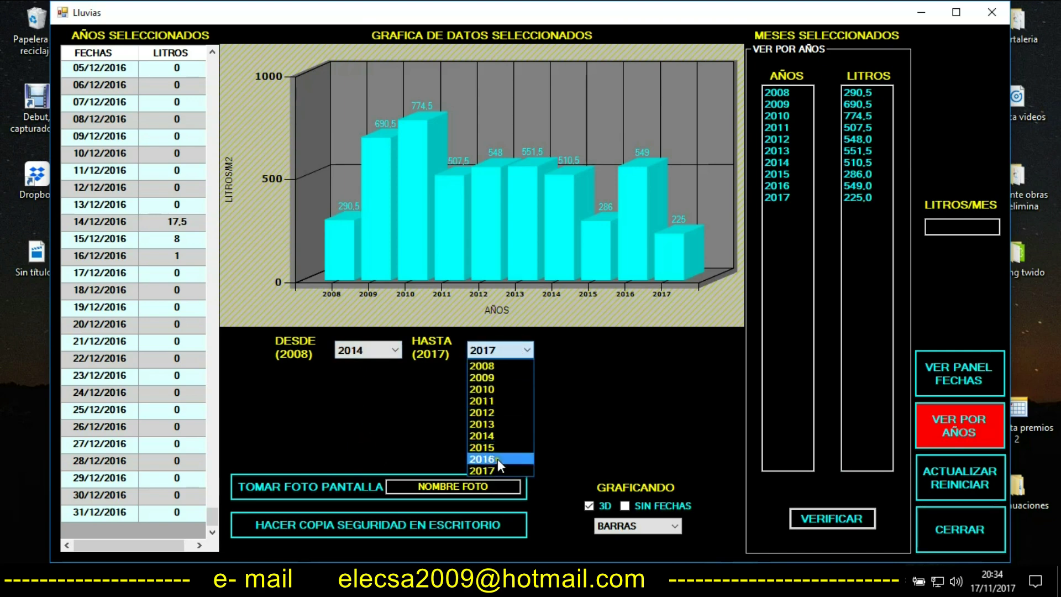
{"action": "left_click", "coordinate": [498, 458]}
{"action": "left_click", "coordinate": [812, 516]}
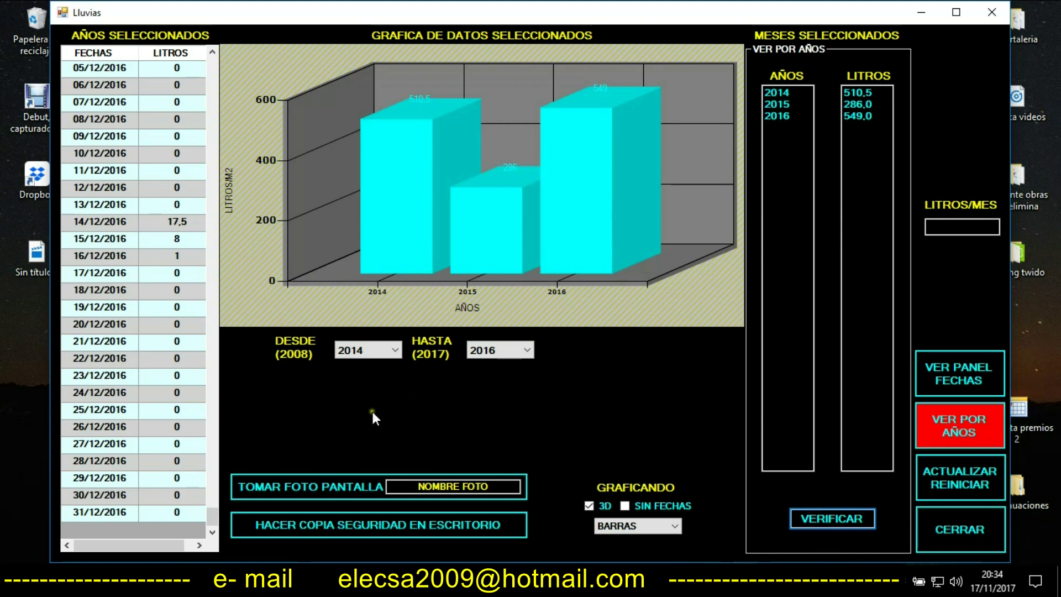
Step: Set both the start and end year to 2010 and chart that single year's rainfall total
{"action": "left_click", "coordinate": [375, 345]}
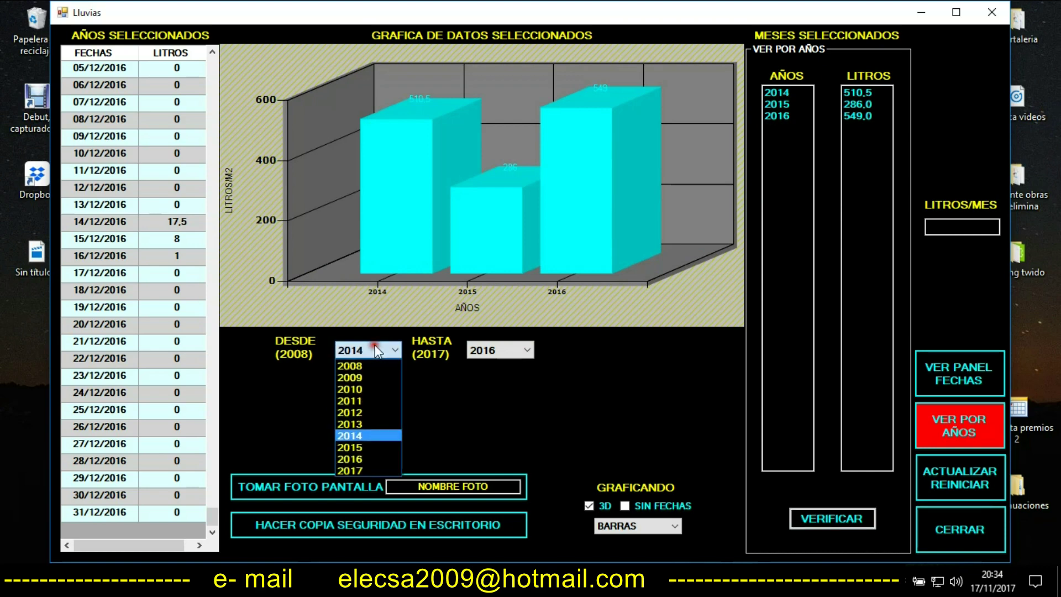
{"action": "left_click", "coordinate": [374, 394]}
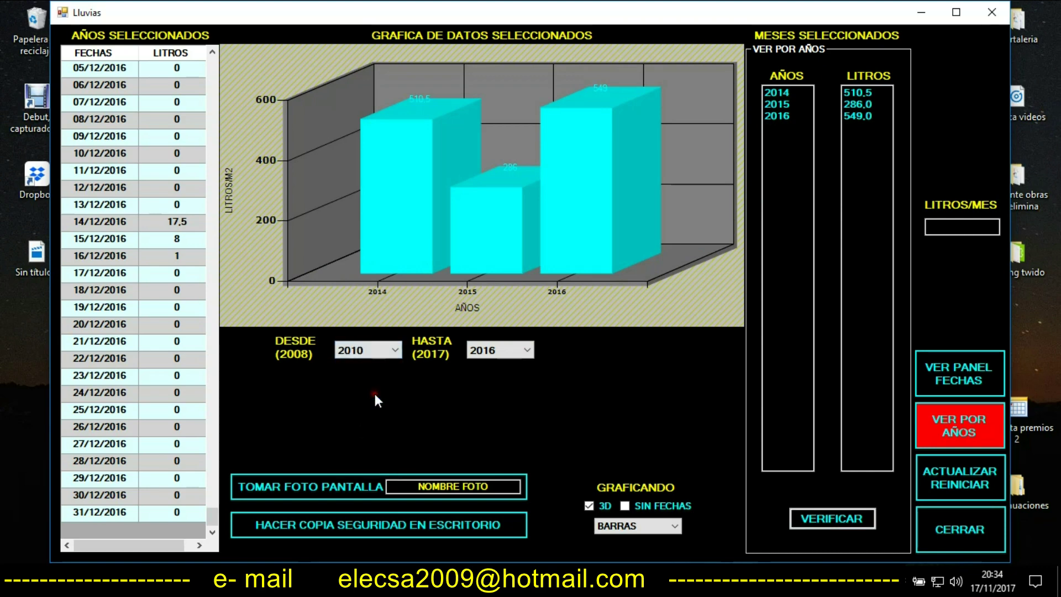
{"action": "left_click", "coordinate": [505, 353]}
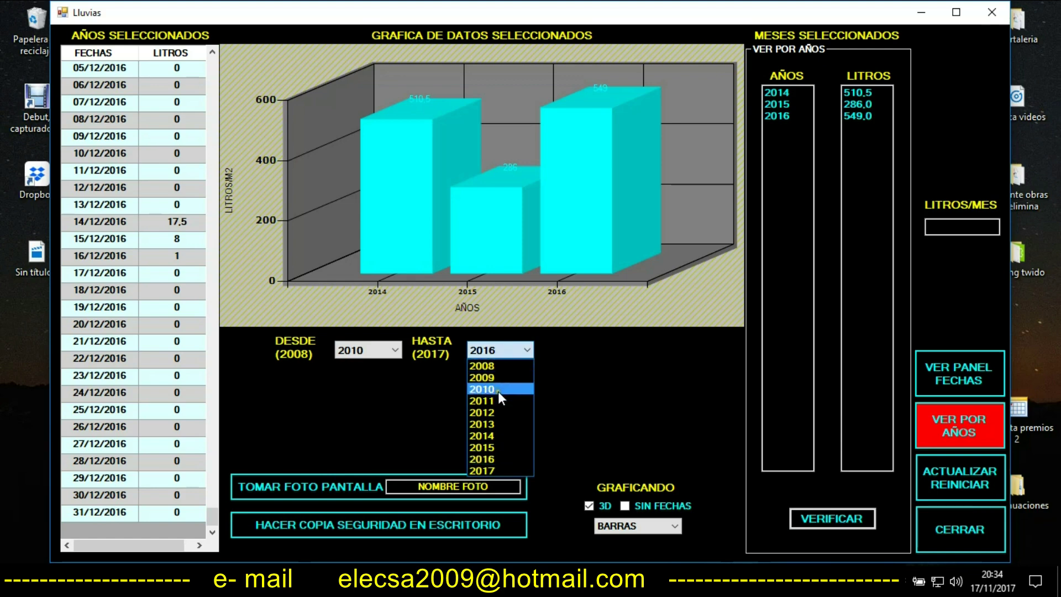
{"action": "left_click", "coordinate": [499, 391]}
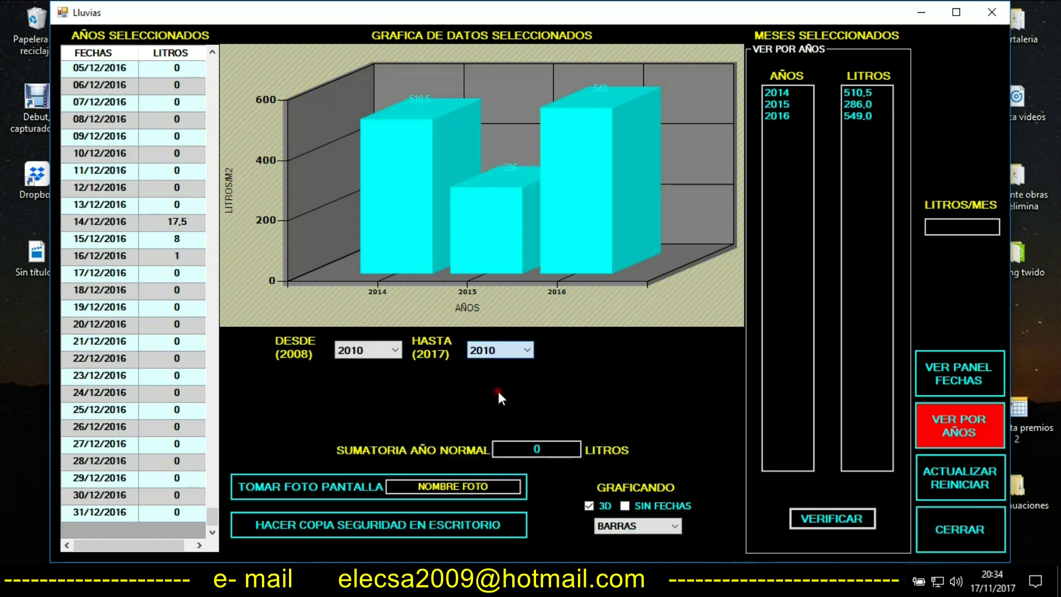
{"action": "left_click", "coordinate": [809, 523]}
Step: Extend the end year to 2015, keeping 2010 as the start, and chart the annual rainfall totals
{"action": "left_click", "coordinate": [373, 356]}
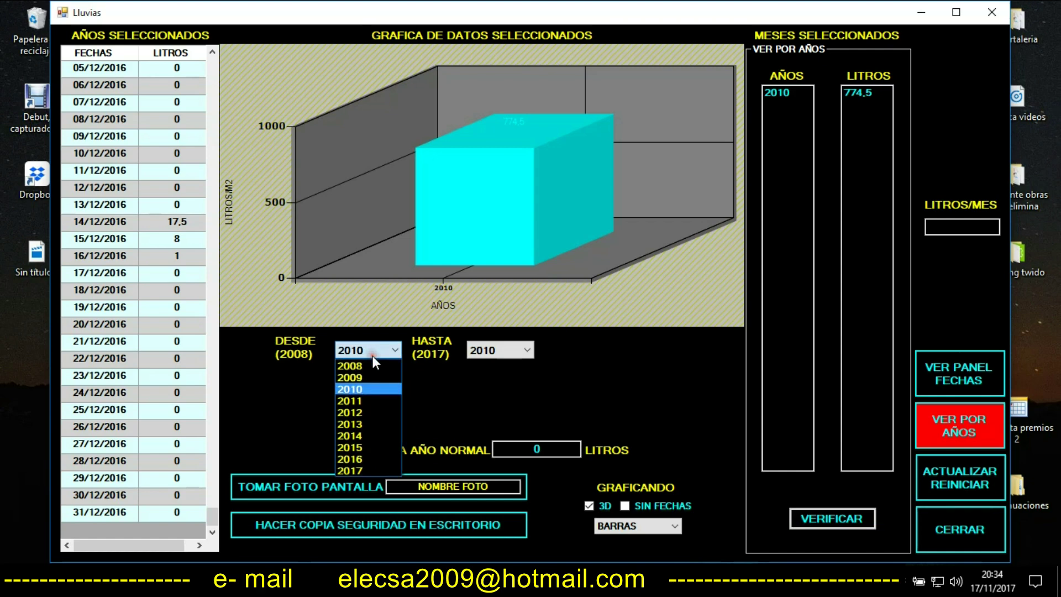
{"action": "left_click", "coordinate": [360, 391]}
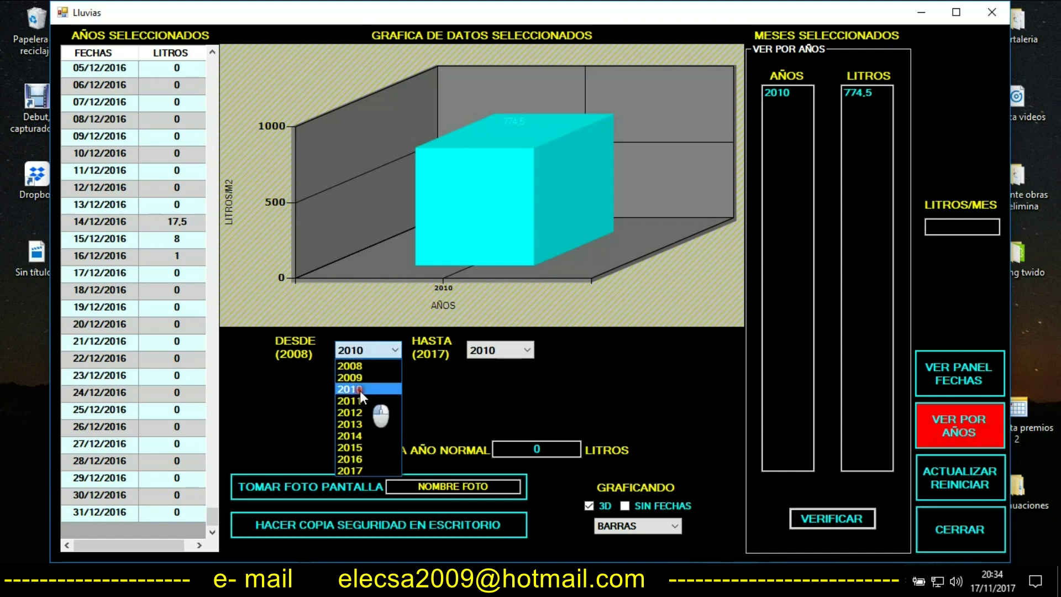
{"action": "left_click", "coordinate": [499, 350]}
{"action": "left_click", "coordinate": [493, 445]}
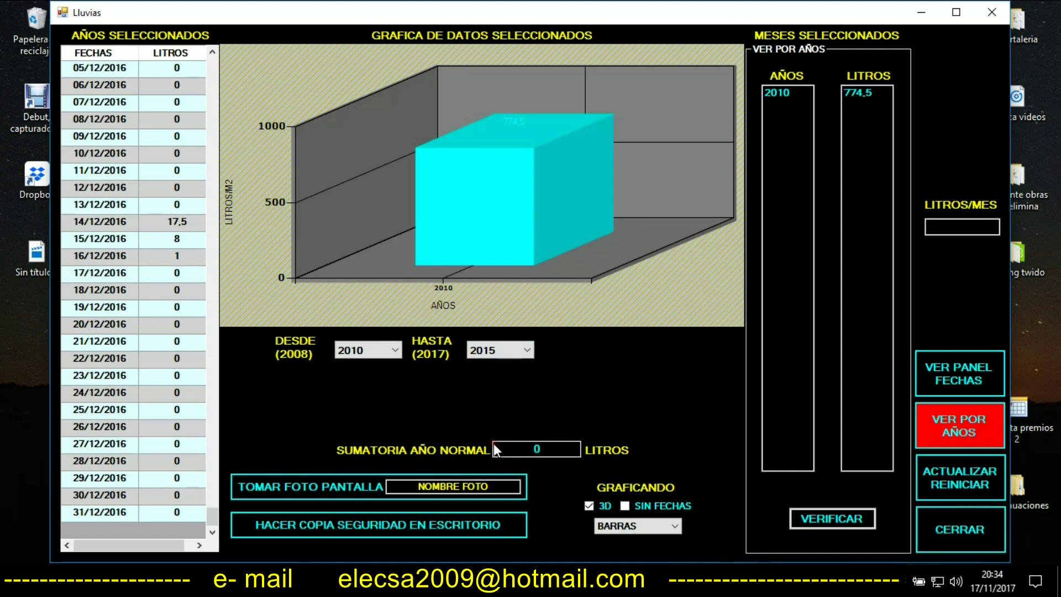
{"action": "left_click", "coordinate": [827, 517]}
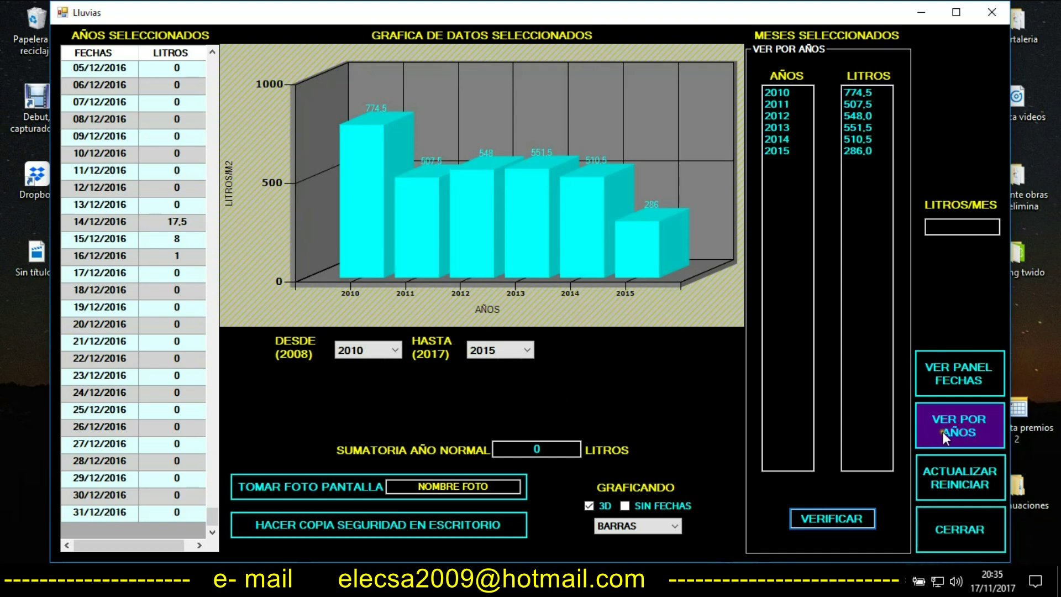
Step: Reset the rainfall study and return from the by-years view to the monthly view with the daily table
{"action": "left_click", "coordinate": [970, 477]}
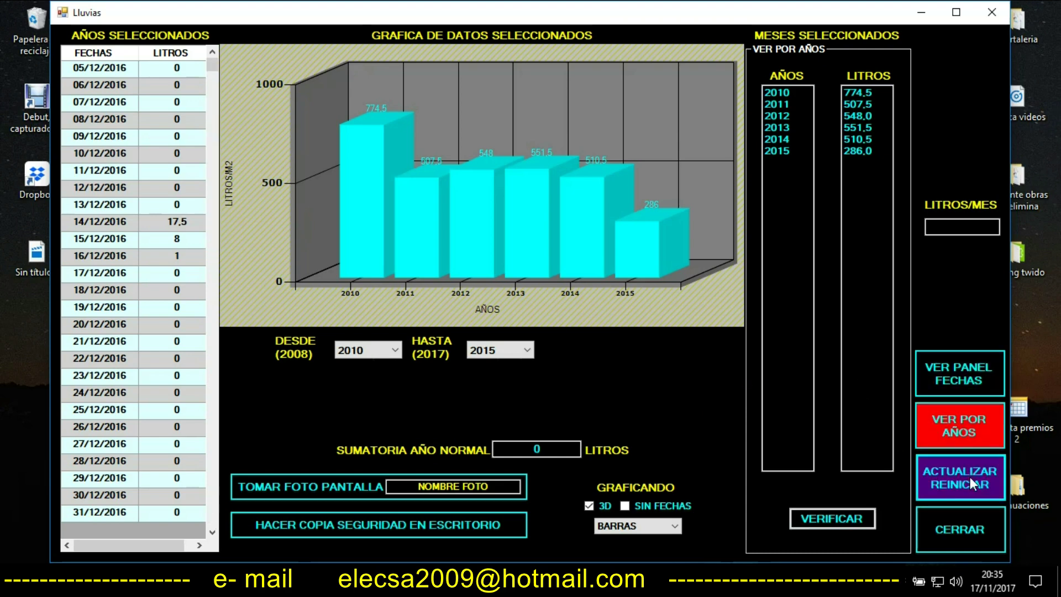
{"action": "left_click", "coordinate": [960, 477]}
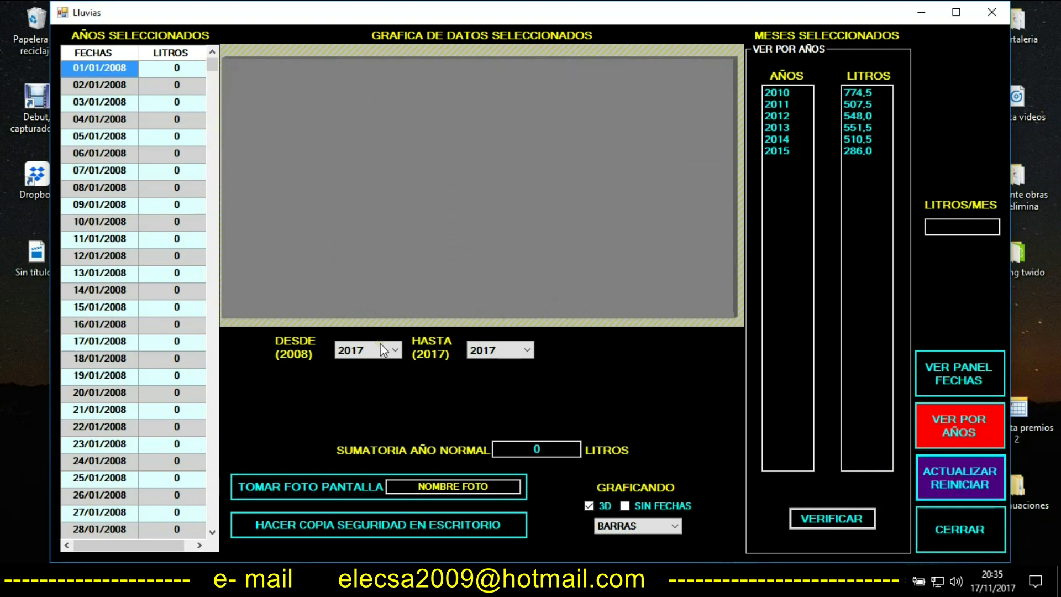
{"action": "left_click", "coordinate": [976, 431]}
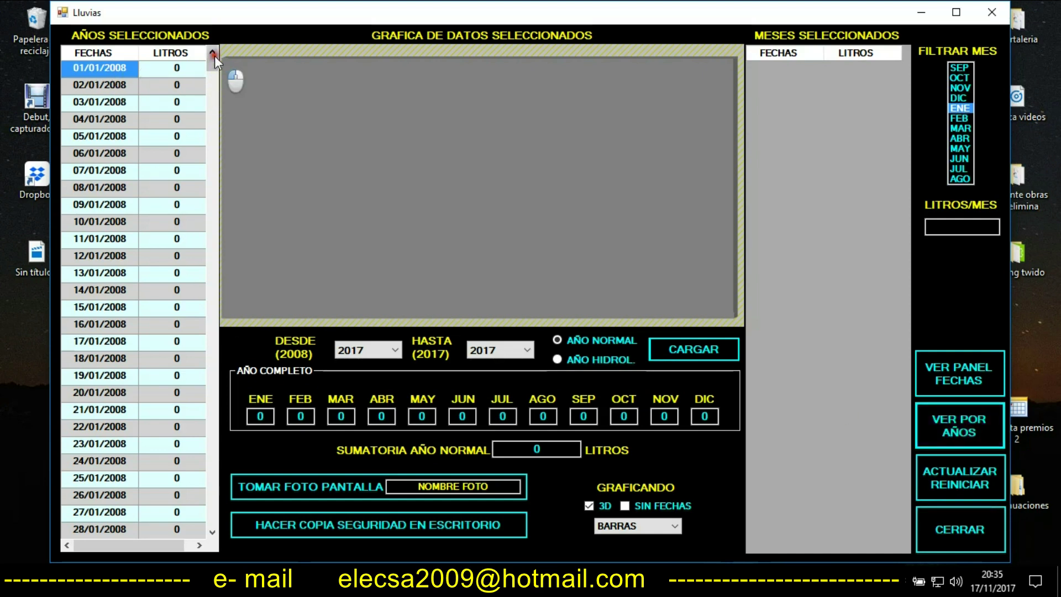
{"action": "left_click_drag", "start_coordinate": [215, 64], "coordinate": [207, 524]}
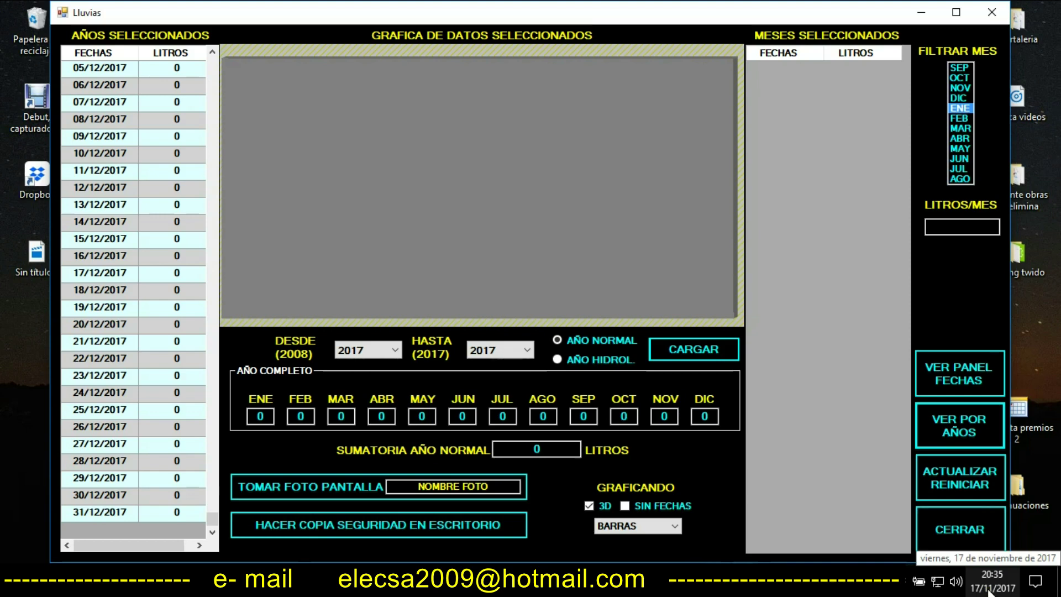
Step: Minimize the Lluvias and PREVISION METEOROLOGICA windows and open the identificar database from the desktop in Microsoft Access
{"action": "left_click", "coordinate": [922, 12]}
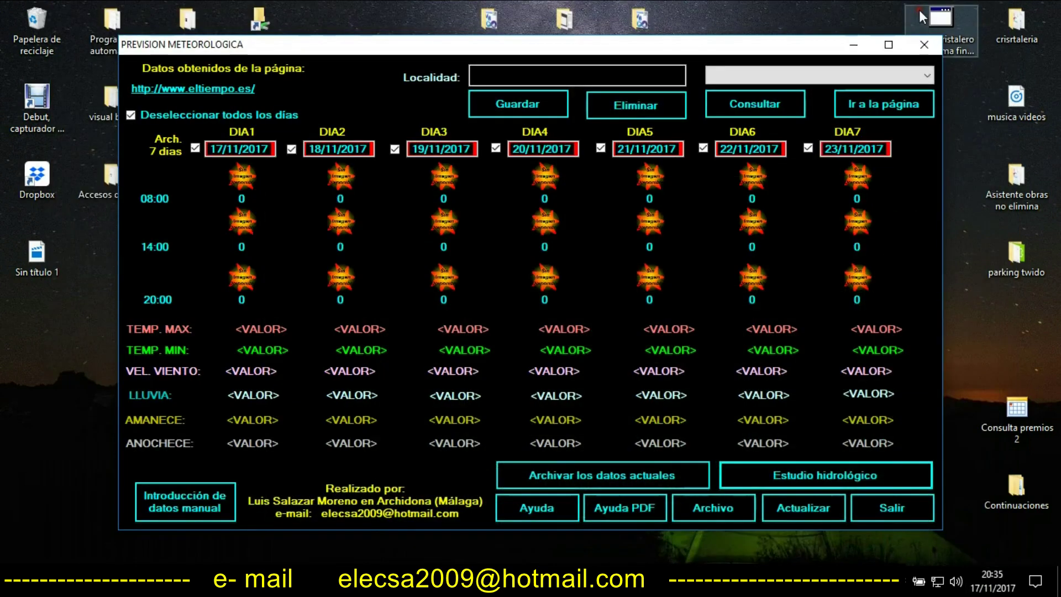
{"action": "left_click", "coordinate": [849, 45]}
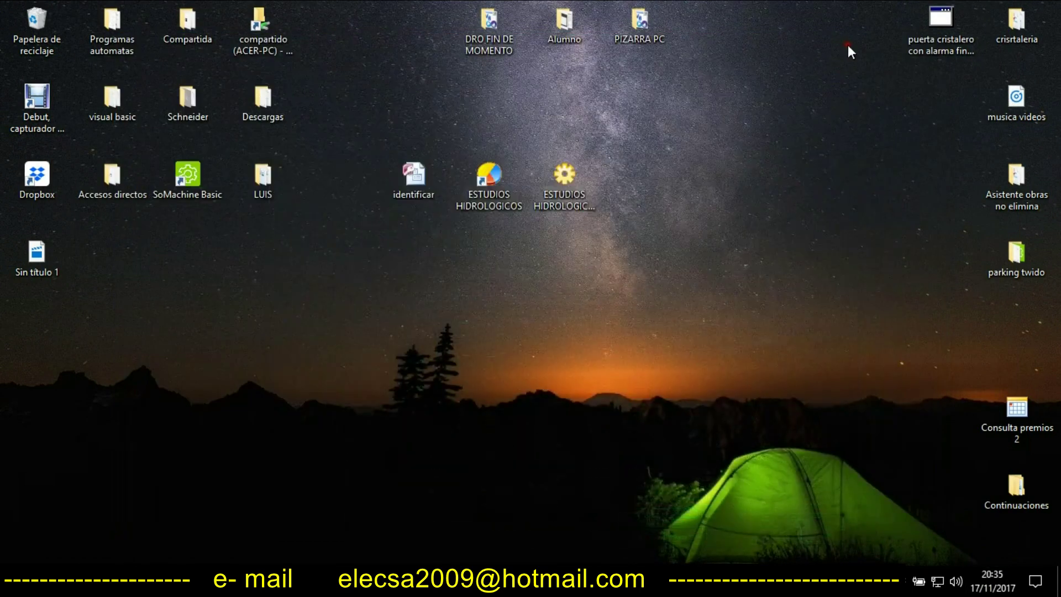
{"action": "left_click", "coordinate": [420, 175]}
{"action": "double_click", "coordinate": [421, 175]}
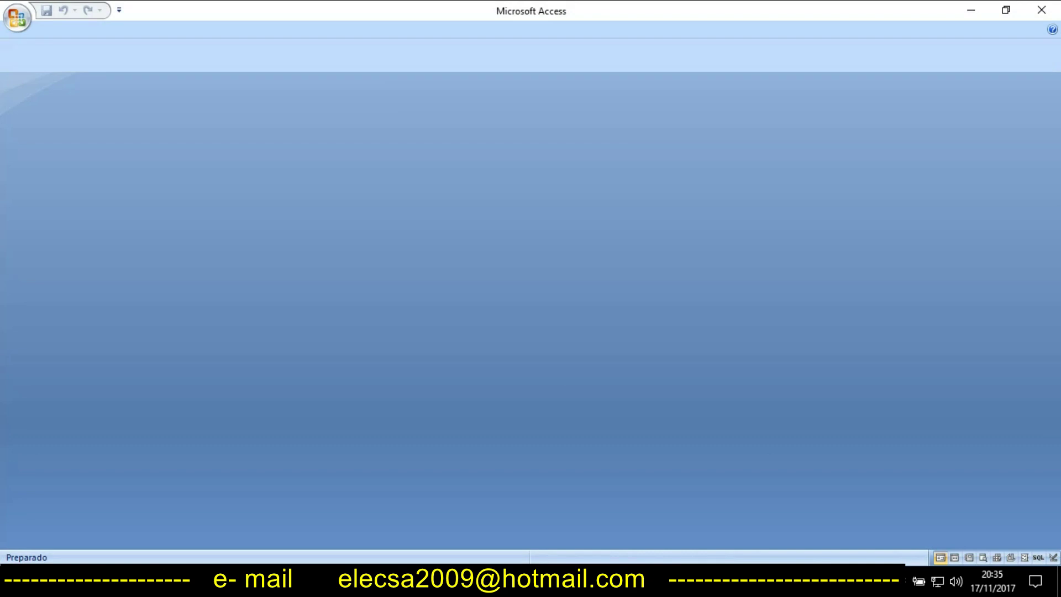
Step: Switch back to the Lluvias window and exit the hydrological study panel
{"action": "mouse_move", "coordinate": [743, 585]}
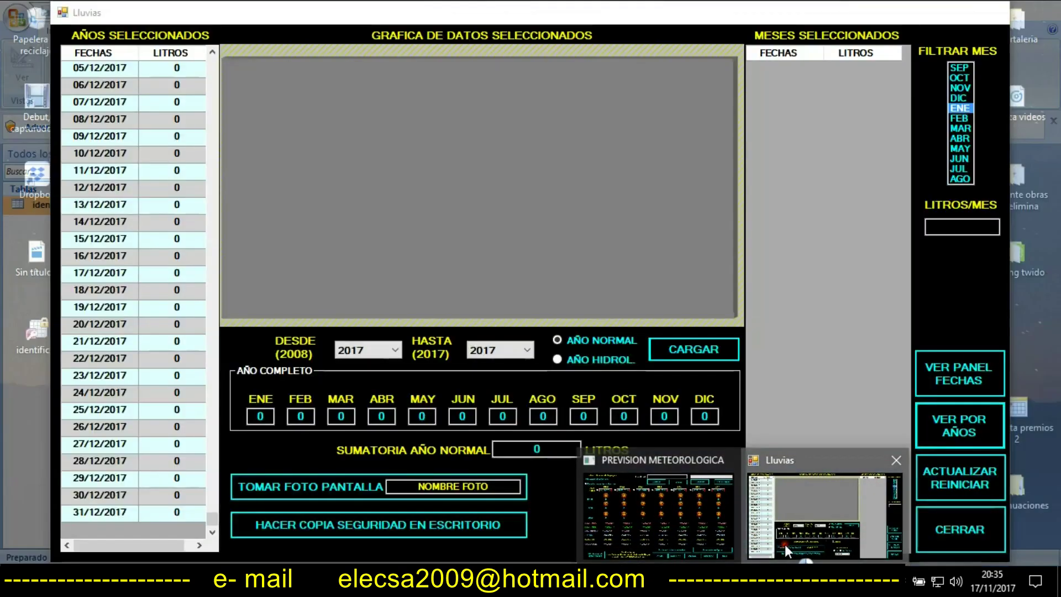
{"action": "left_click", "coordinate": [785, 544]}
{"action": "left_click", "coordinate": [939, 530]}
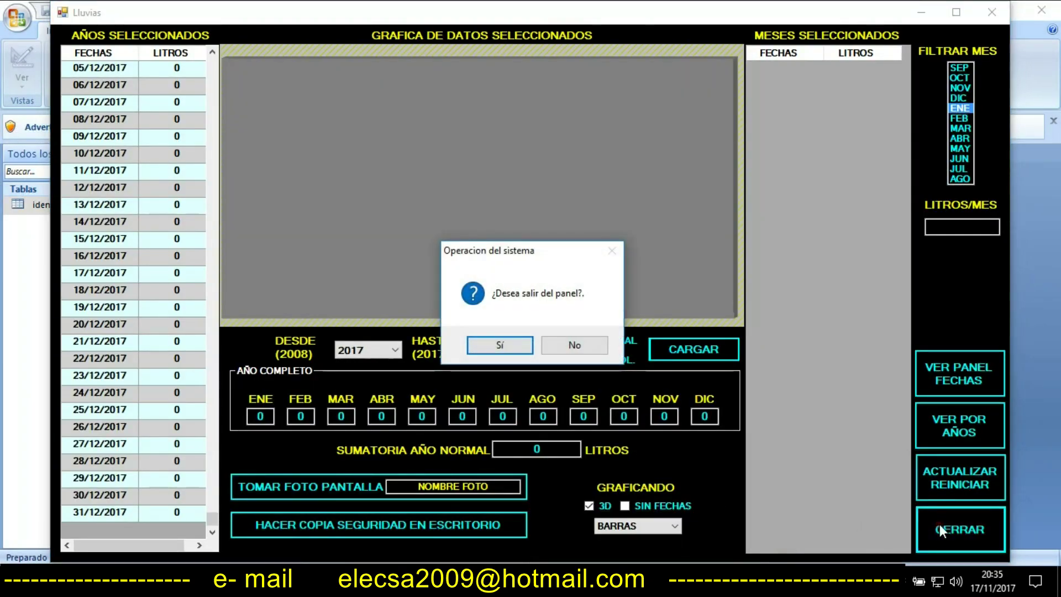
{"action": "left_click", "coordinate": [508, 349]}
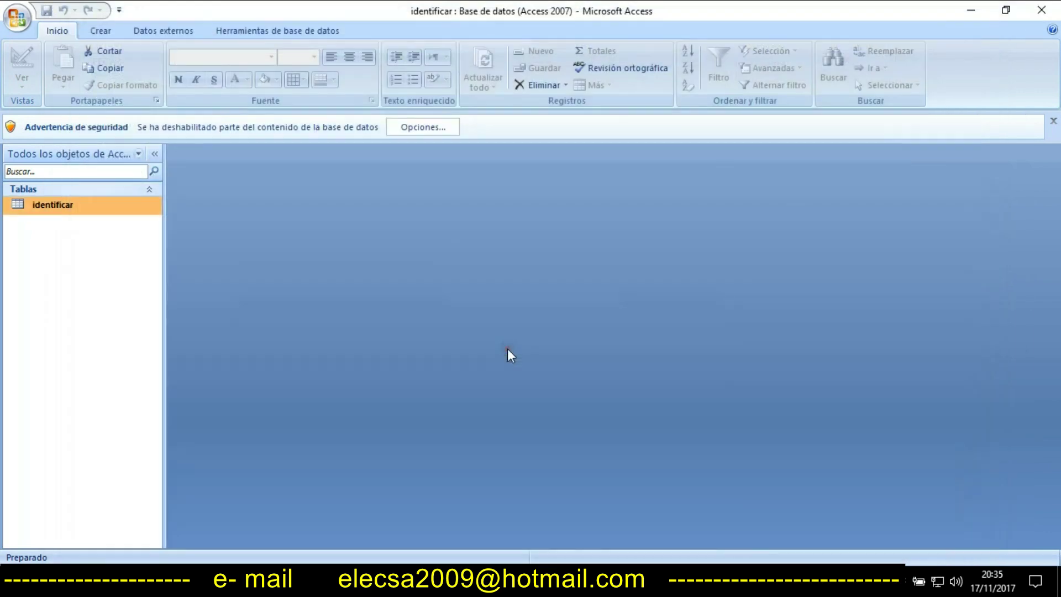
Step: Open the identificar table in Access and go to the date of its last record, 31/12/2017
{"action": "left_click", "coordinate": [44, 205]}
{"action": "double_click", "coordinate": [44, 206]}
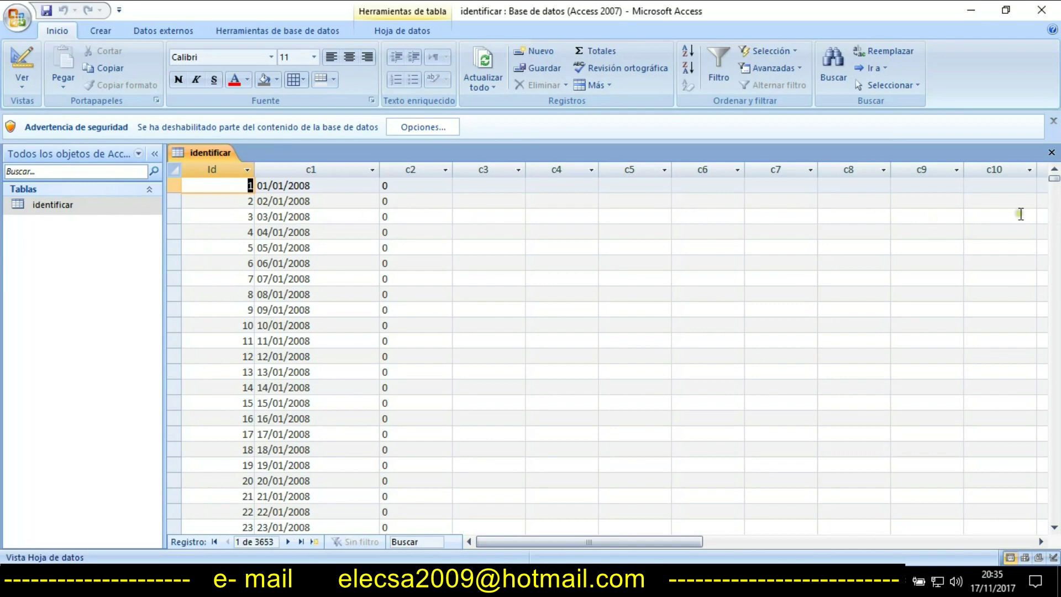
{"action": "left_click_drag", "start_coordinate": [1055, 184], "coordinate": [1054, 523]}
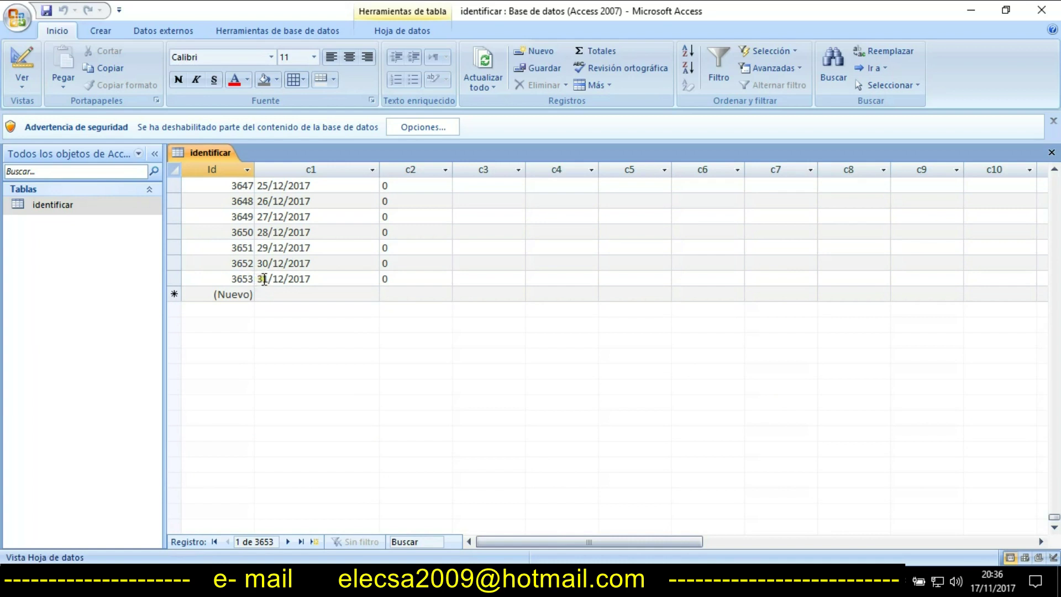
{"action": "left_click", "coordinate": [264, 280]}
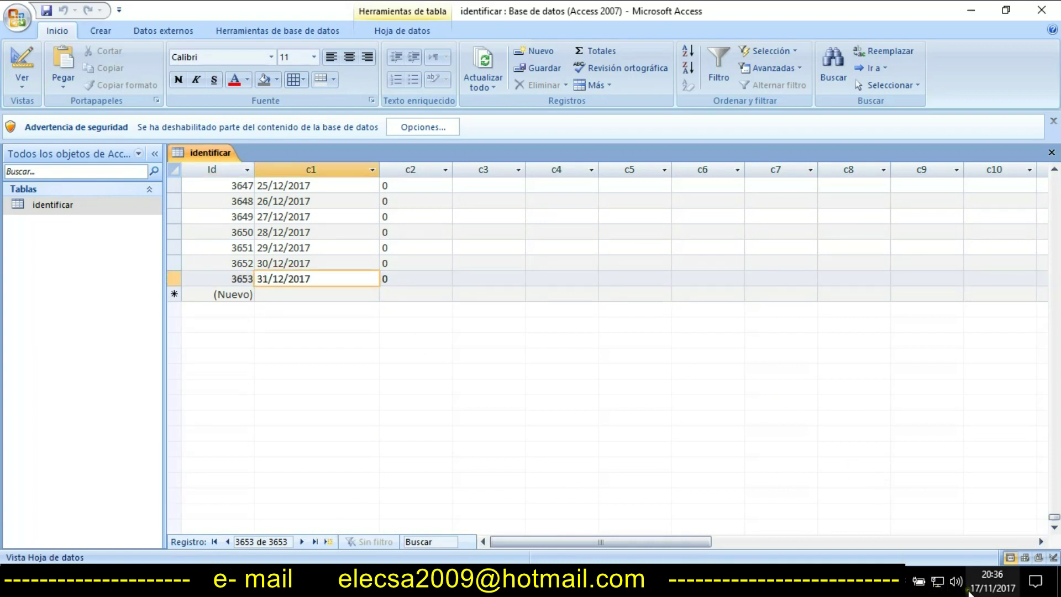
{"action": "mouse_move", "coordinate": [995, 593]}
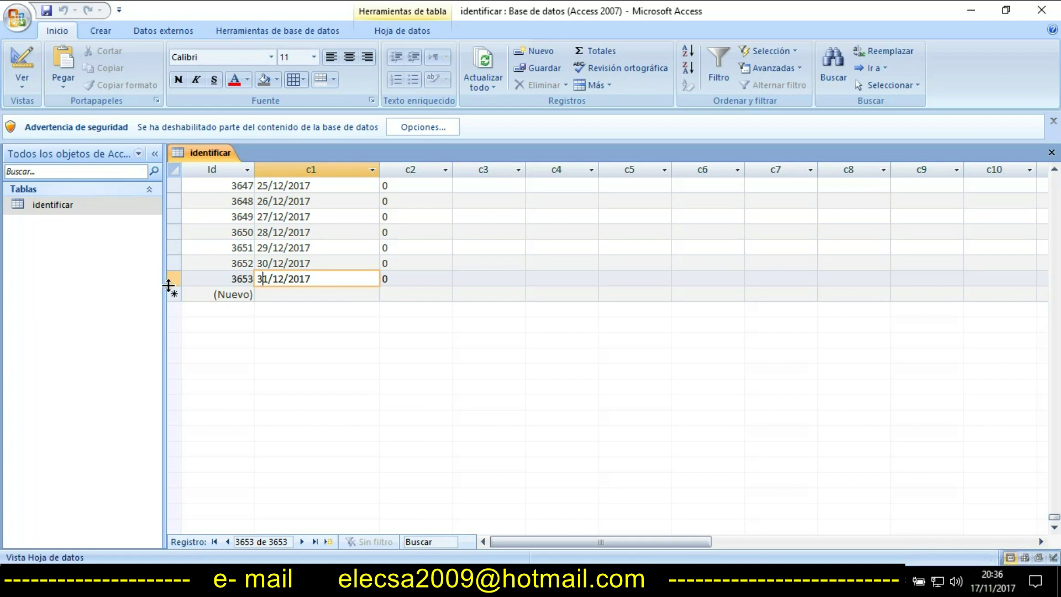
Step: Delete the records from 18/10/2017 through 31/12/2017 from the identificar table and close Access
{"action": "left_click_drag", "start_coordinate": [170, 280], "coordinate": [158, 440]}
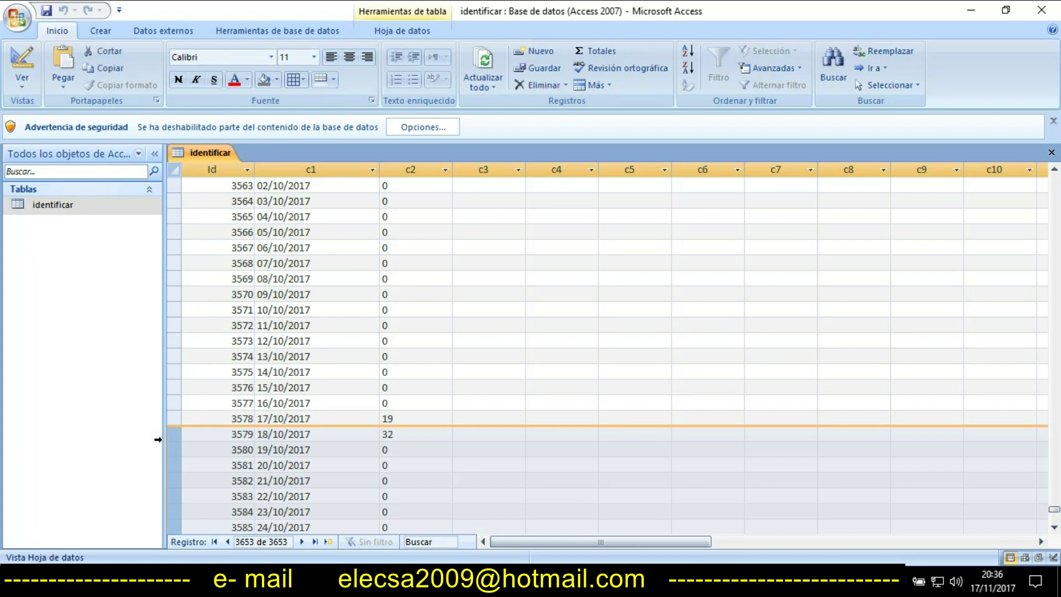
{"action": "key", "text": "Delete"}
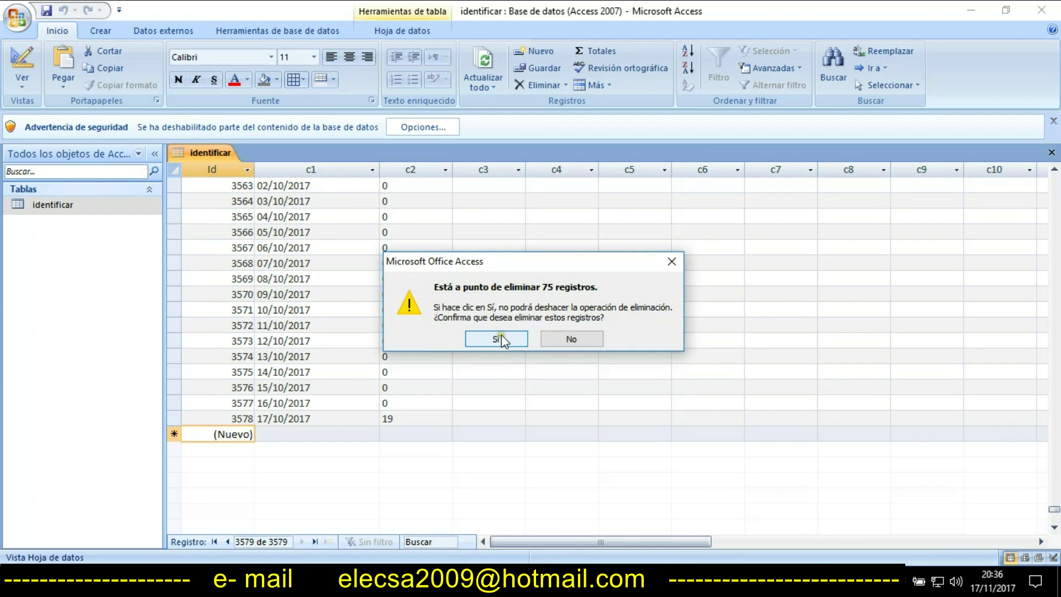
{"action": "left_click", "coordinate": [499, 339]}
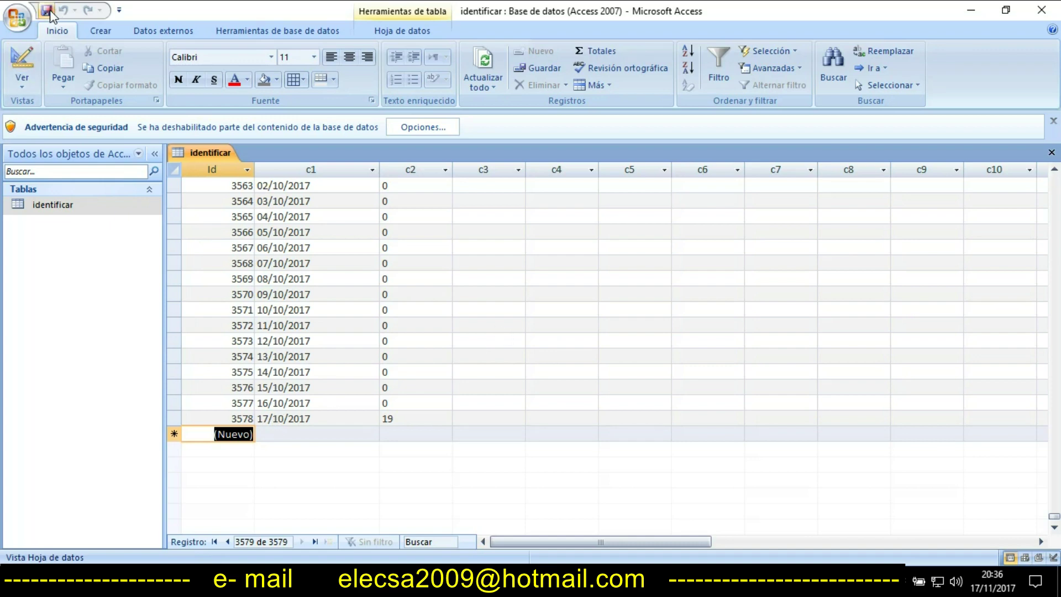
{"action": "left_click", "coordinate": [1047, 10]}
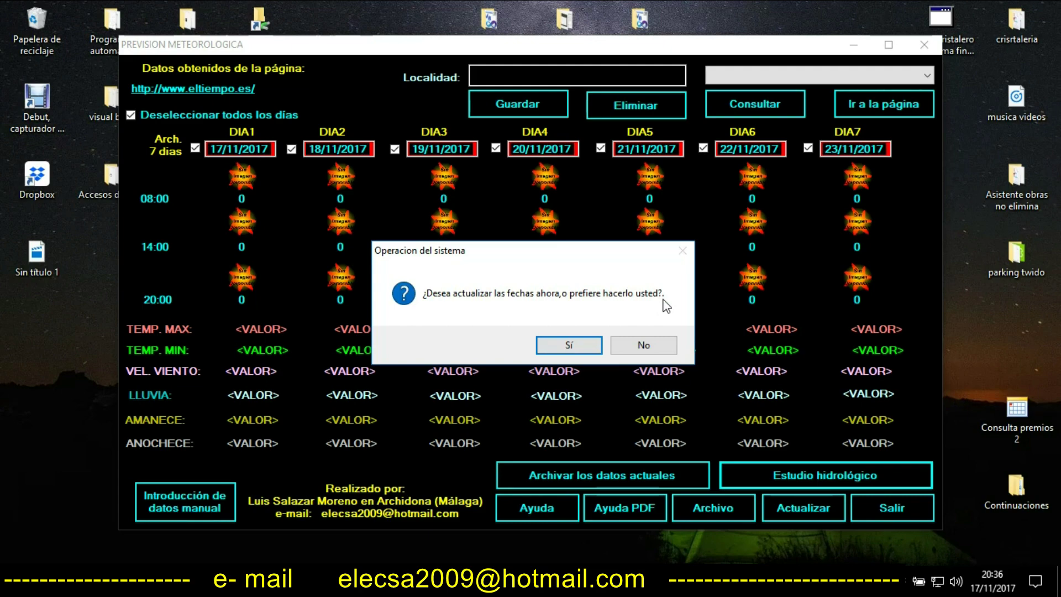
Step: Let the hydrological study update the missing dates automatically and check the last entries in the daily table
{"action": "left_click", "coordinate": [565, 348]}
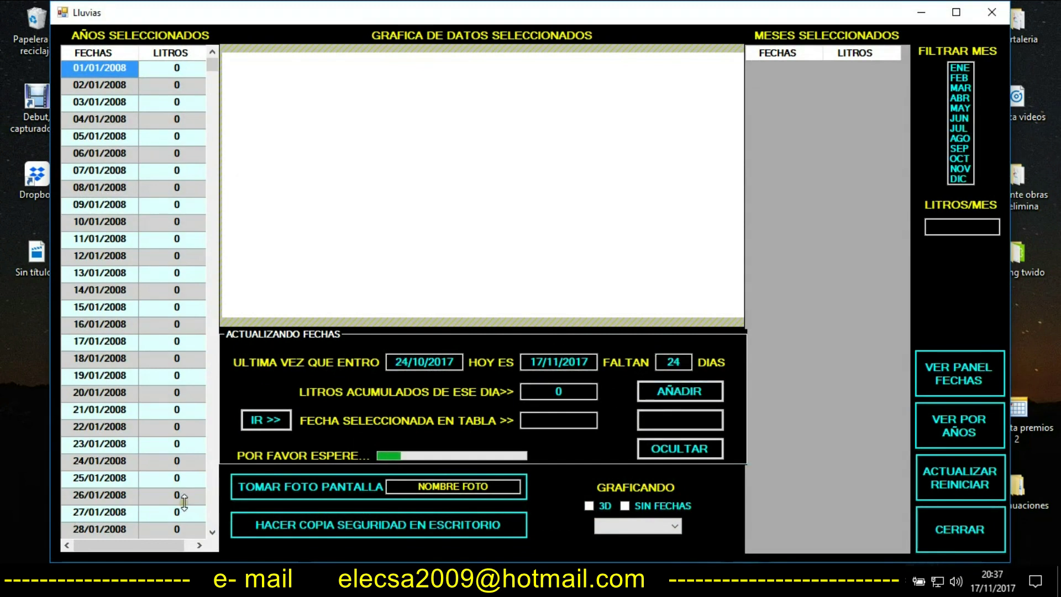
{"action": "left_click_drag", "start_coordinate": [210, 64], "coordinate": [184, 308]}
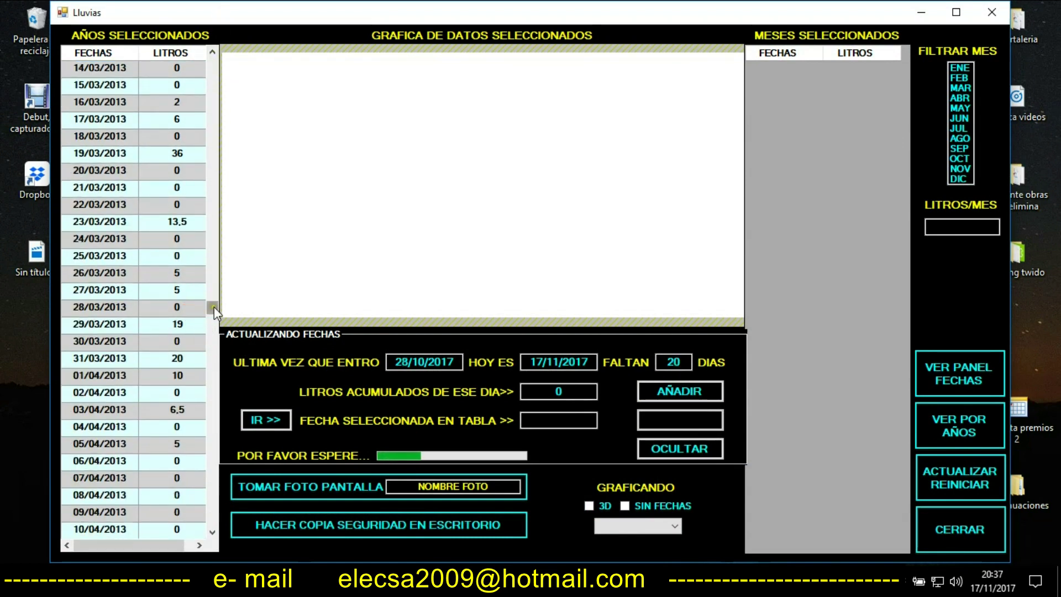
{"action": "left_click_drag", "start_coordinate": [210, 313], "coordinate": [212, 516]}
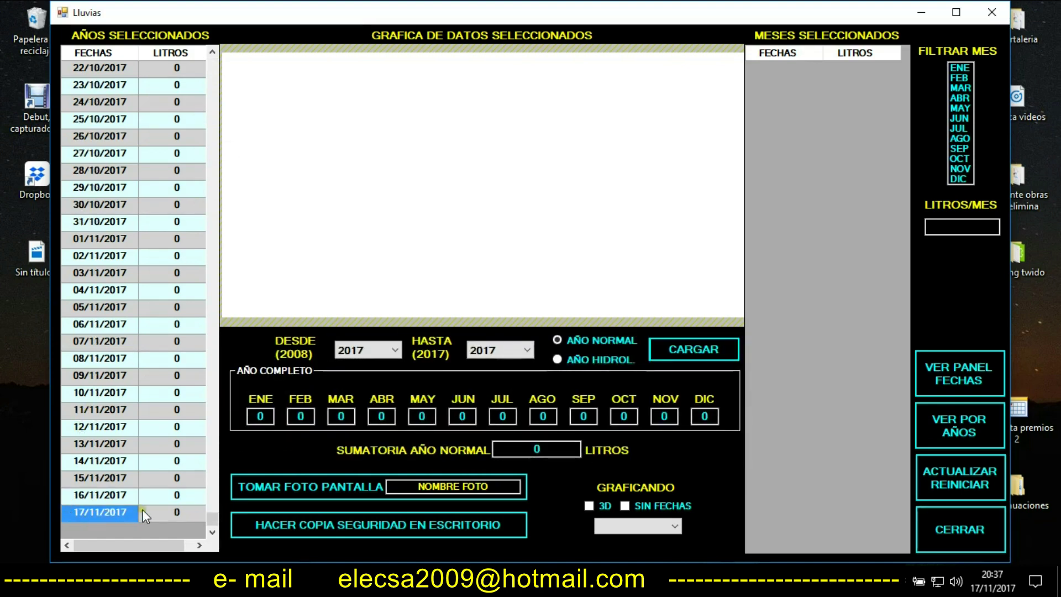
{"action": "mouse_move", "coordinate": [1005, 590]}
Step: Exit the study panel and reopen the hydrological study, choosing to update the dates manually
{"action": "left_click", "coordinate": [965, 530]}
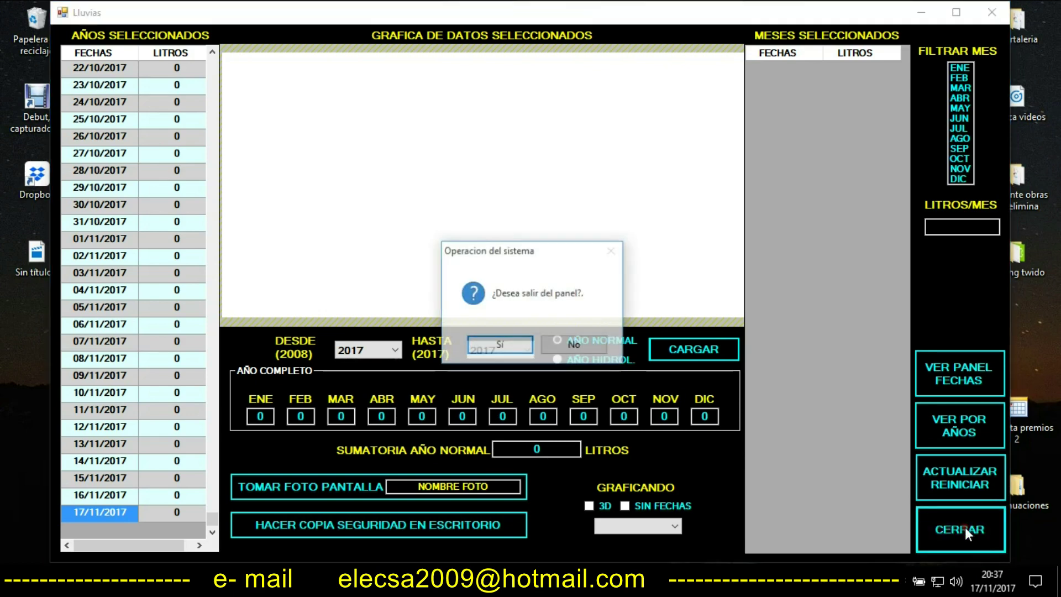
{"action": "left_click", "coordinate": [498, 344]}
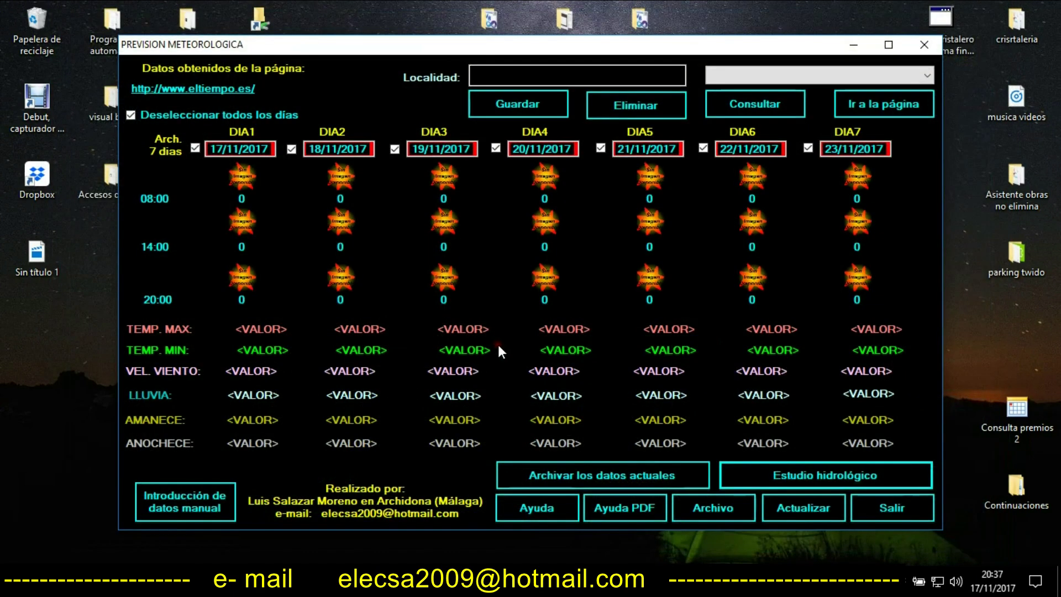
{"action": "left_click", "coordinate": [828, 477]}
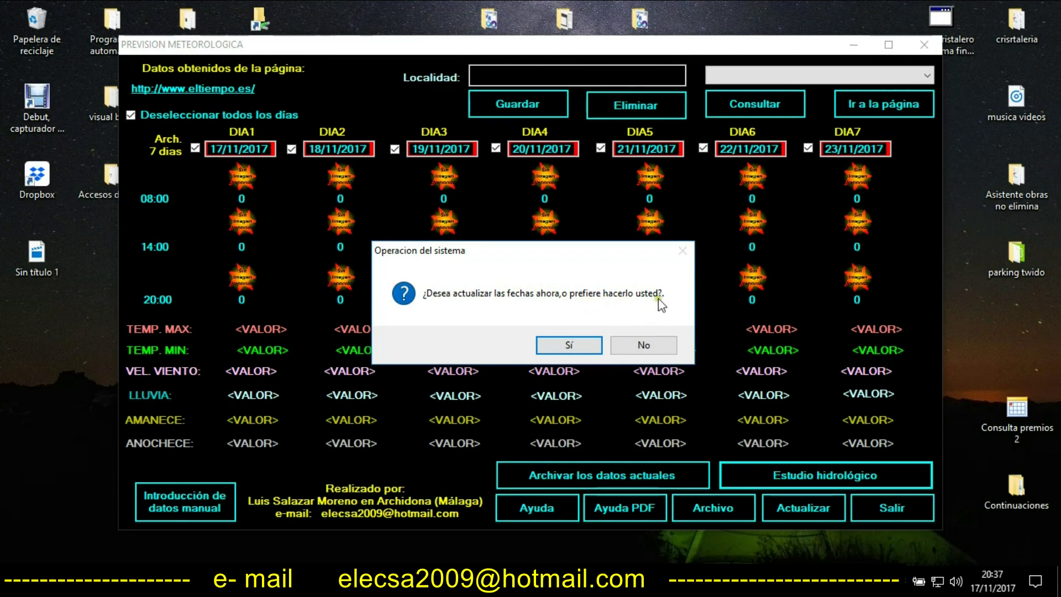
{"action": "left_click", "coordinate": [637, 349]}
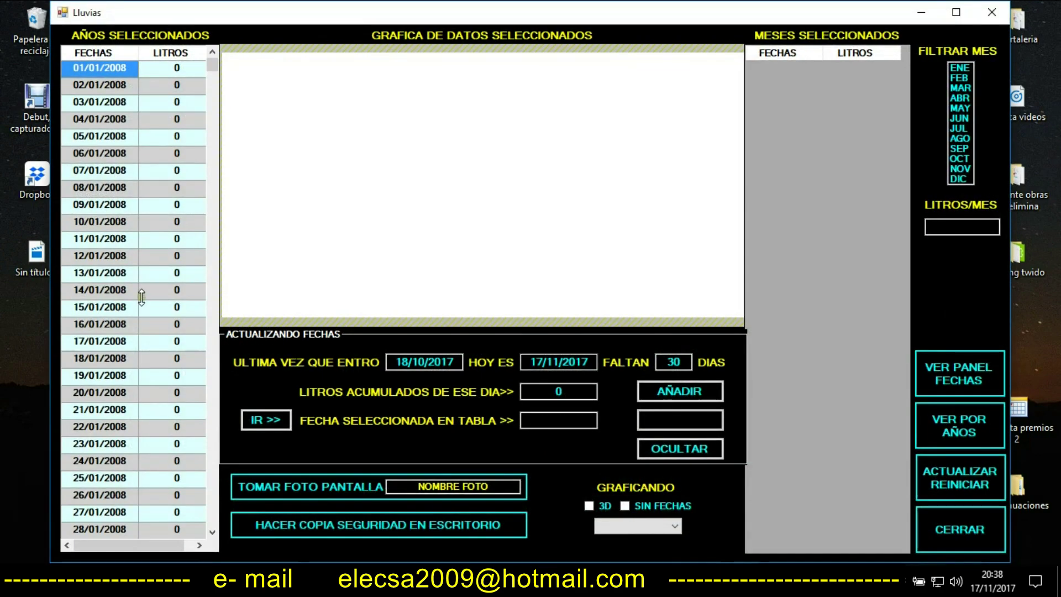
Step: Add the missing day 18/10/2017 to the daily rainfall table with 0 litres
{"action": "left_click_drag", "start_coordinate": [211, 59], "coordinate": [211, 542]}
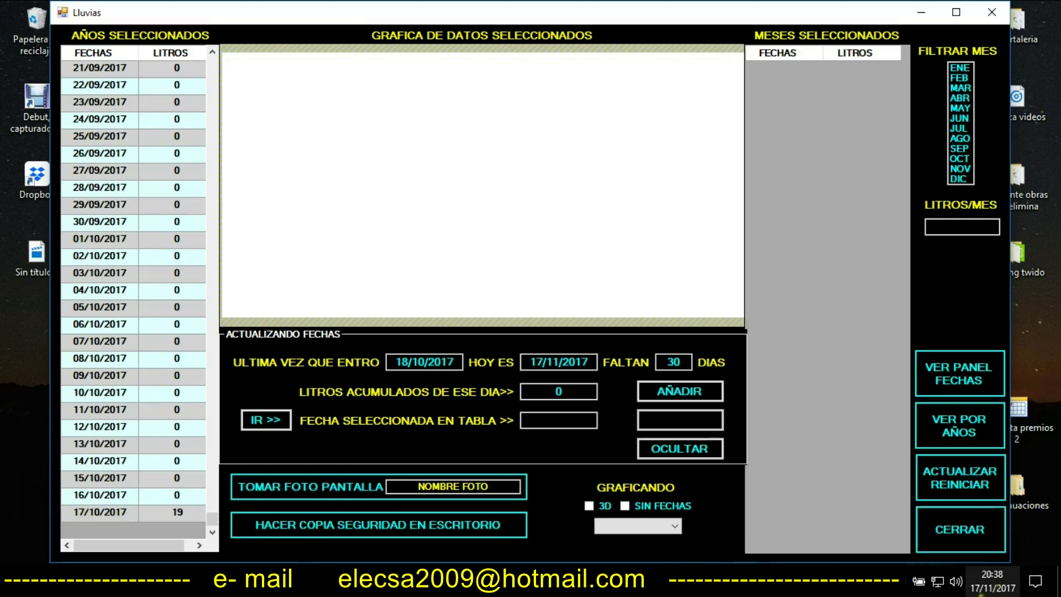
{"action": "mouse_move", "coordinate": [988, 591]}
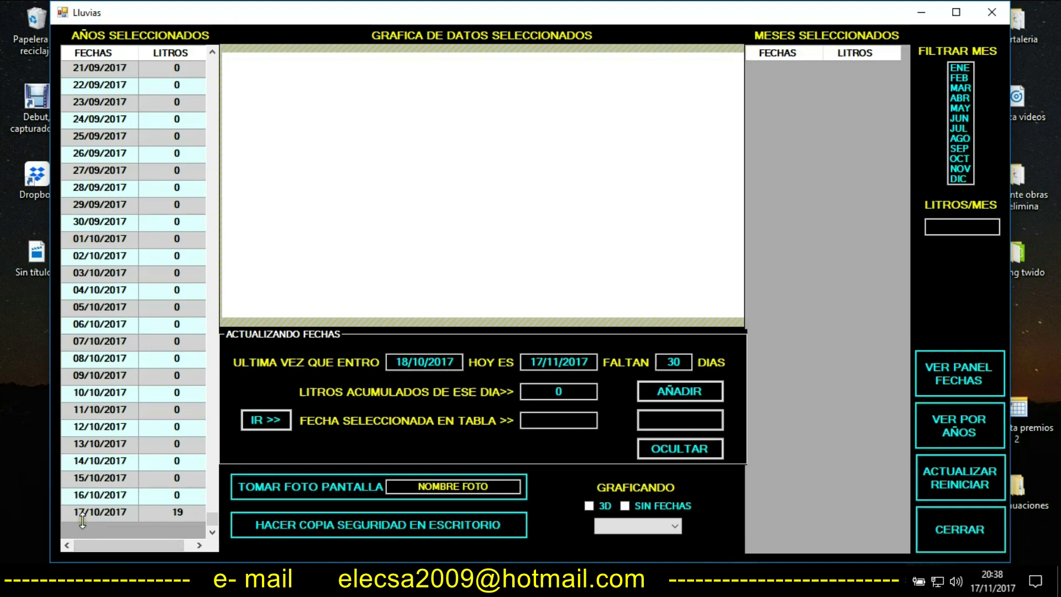
{"action": "left_click", "coordinate": [530, 390]}
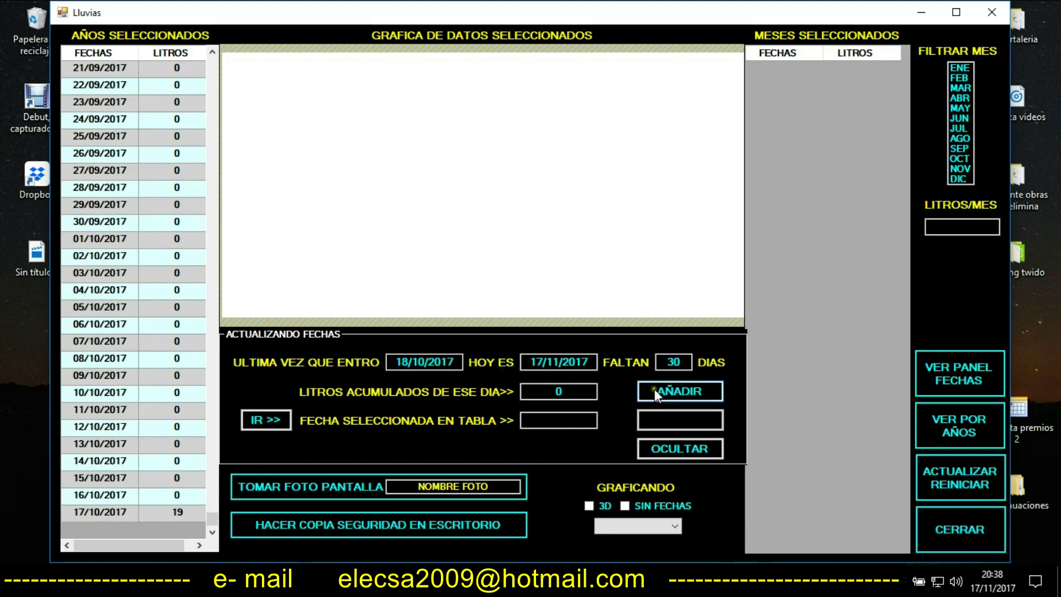
{"action": "left_click", "coordinate": [679, 394]}
{"action": "left_click", "coordinate": [679, 394]}
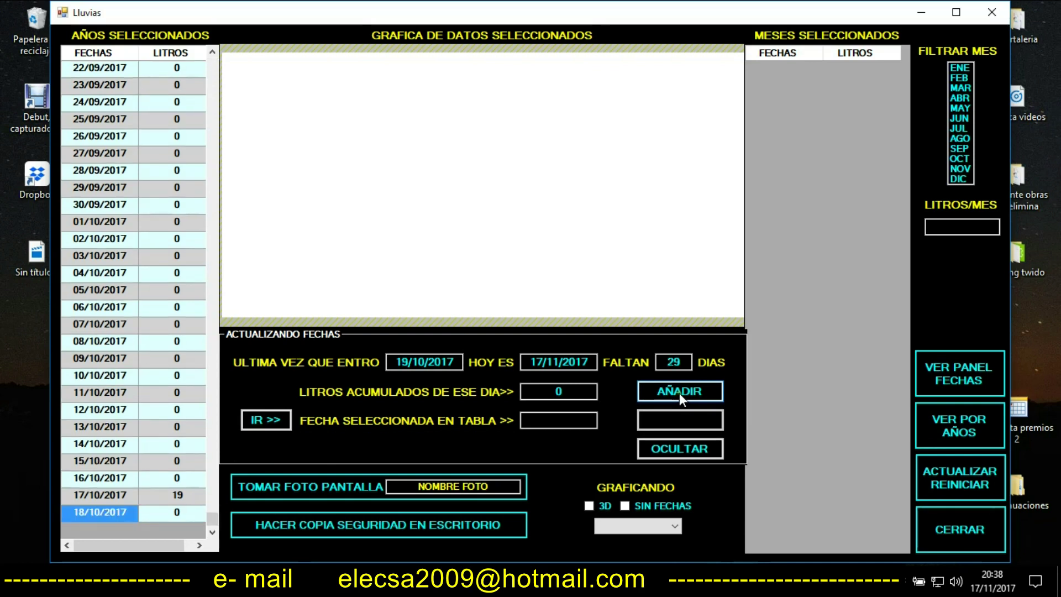
Step: Add the following missing day, 19/10/2017, to the daily table with 0 litres
{"action": "left_click", "coordinate": [395, 362]}
{"action": "left_click_drag", "start_coordinate": [395, 362], "coordinate": [408, 362]}
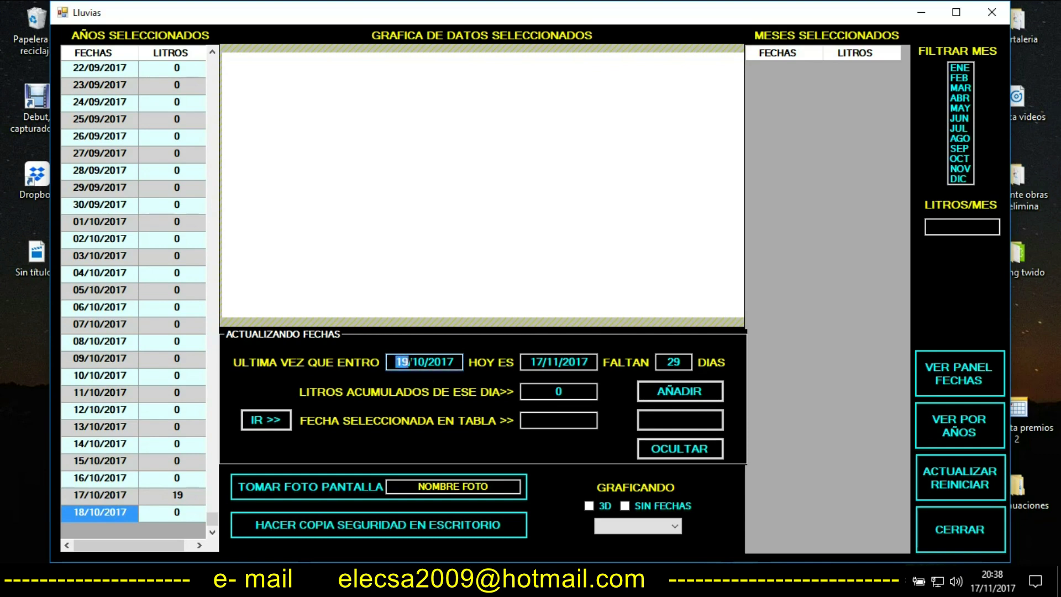
{"action": "left_click", "coordinate": [687, 389]}
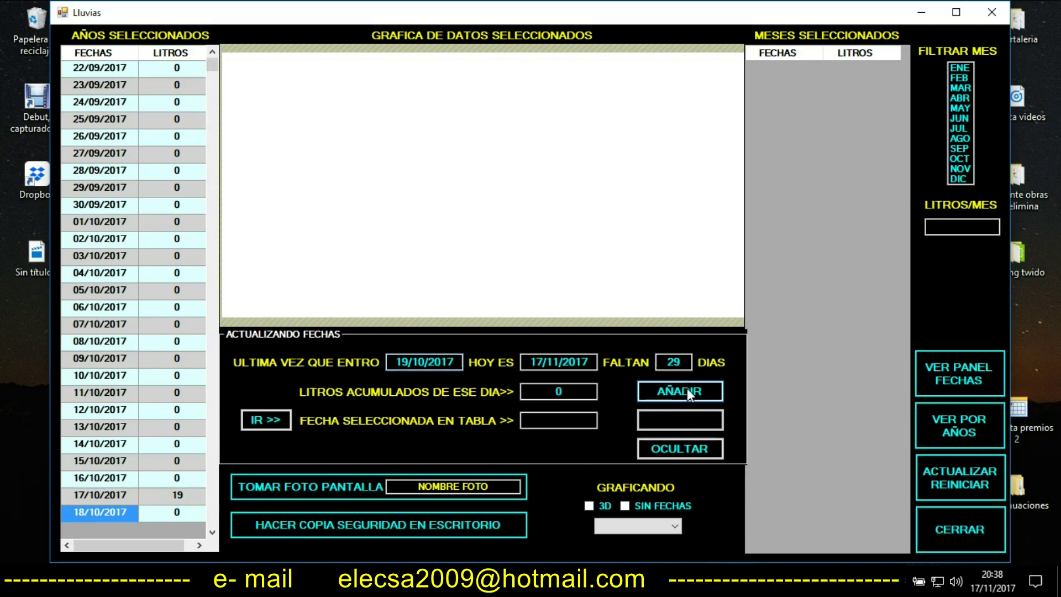
{"action": "left_click", "coordinate": [688, 389]}
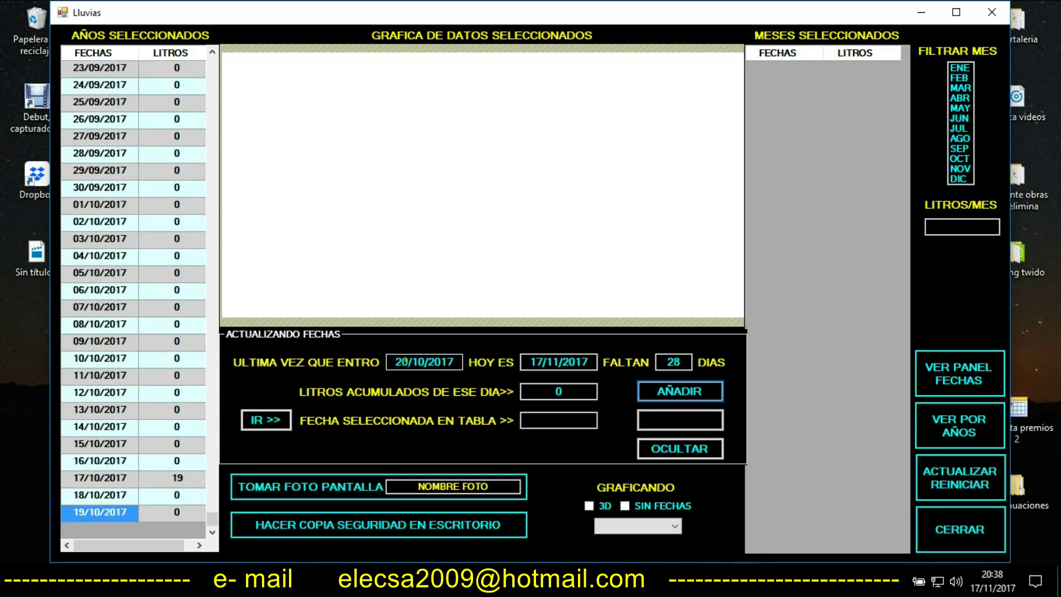
Step: Set the accumulated rainfall for 20/10/2017 to 20 litres and add that day to the table
{"action": "left_click", "coordinate": [570, 389]}
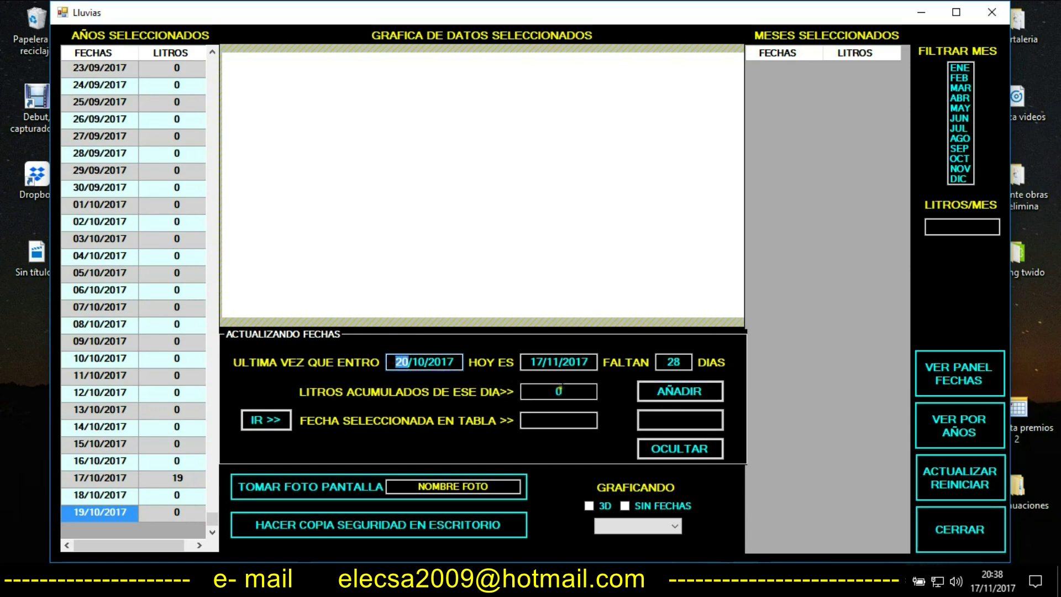
{"action": "key", "text": "BackSpace"}
{"action": "type", "text": "20"}
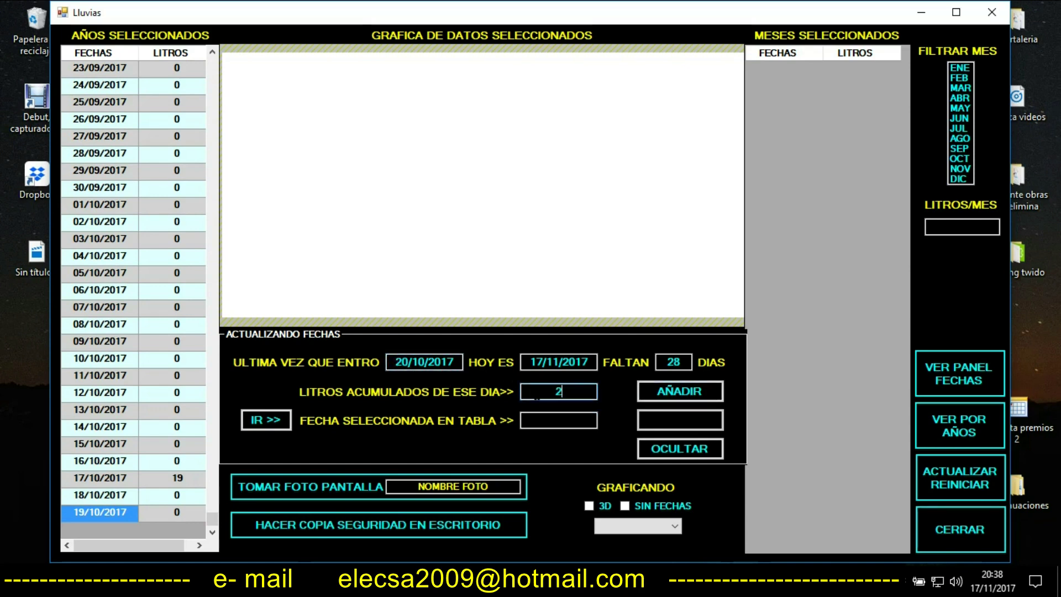
{"action": "left_click", "coordinate": [687, 393]}
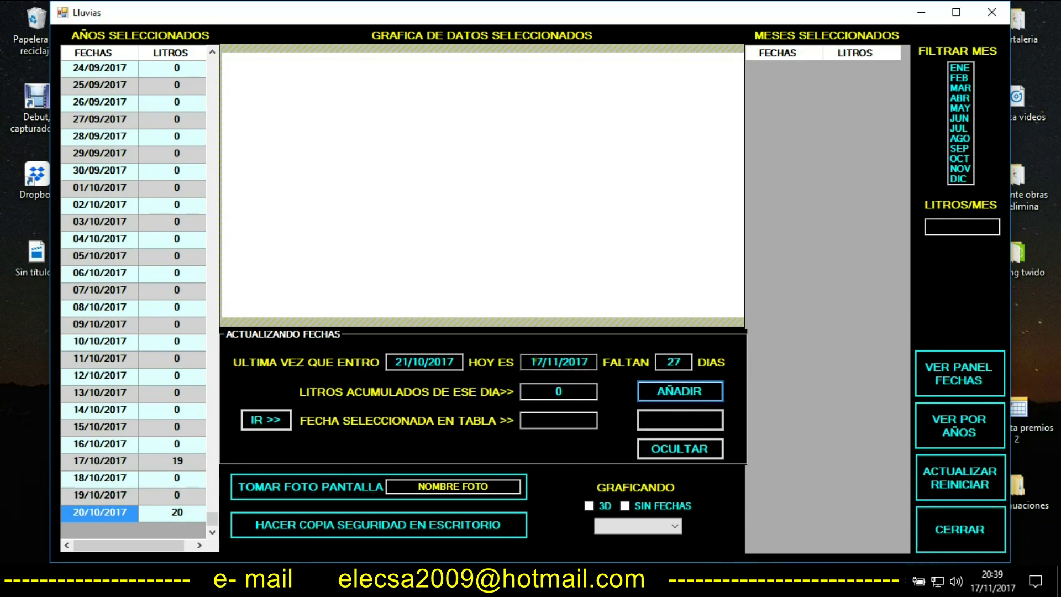
Step: Add the missing day 21/10/2017 to the daily rainfall table with 0 litres
{"action": "left_click", "coordinate": [676, 391]}
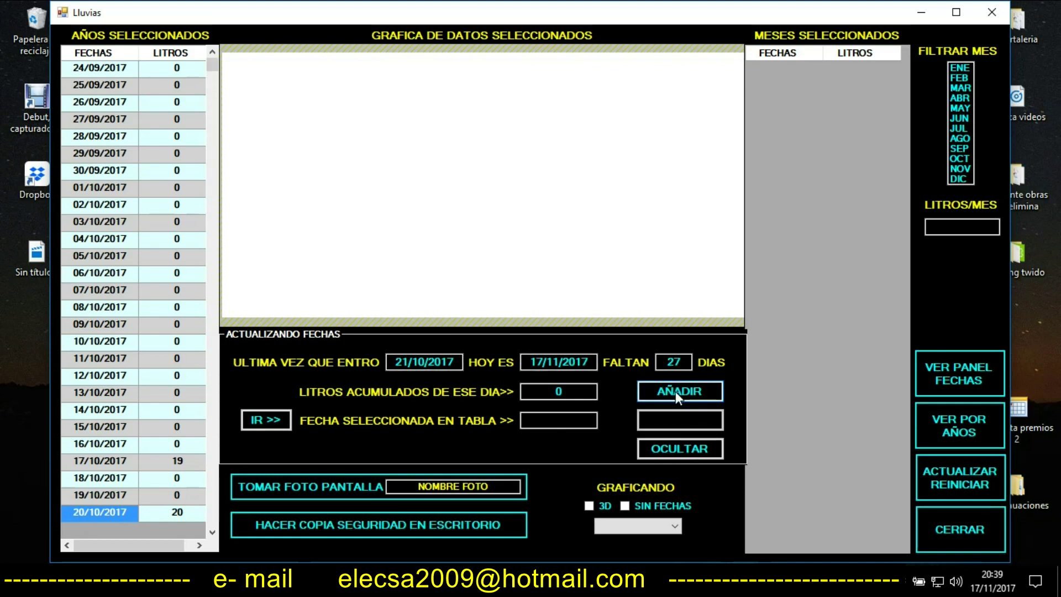
{"action": "left_click", "coordinate": [676, 392]}
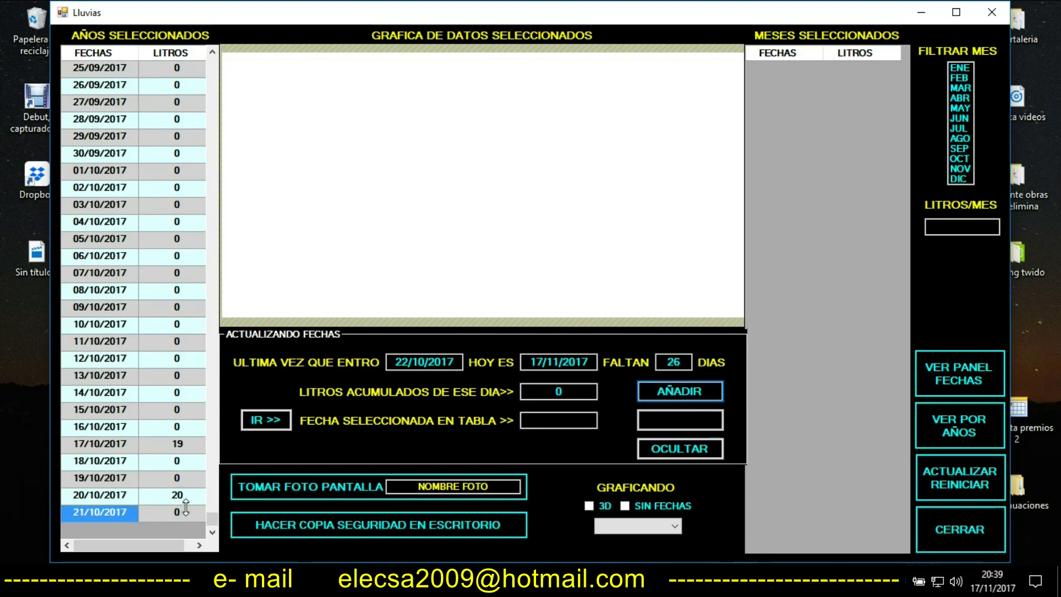
Step: Add 22/10/2017 with 15 litres and 23/10/2017 with 0 litres to the daily rainfall table
{"action": "double_click", "coordinate": [557, 392]}
{"action": "type", "text": "15"}
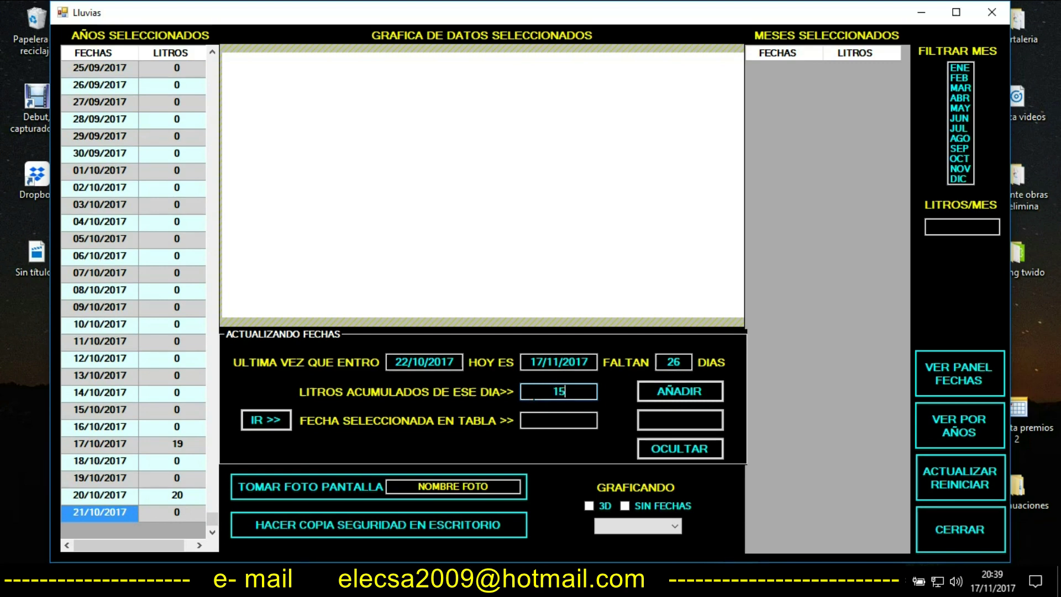
{"action": "left_click", "coordinate": [679, 391]}
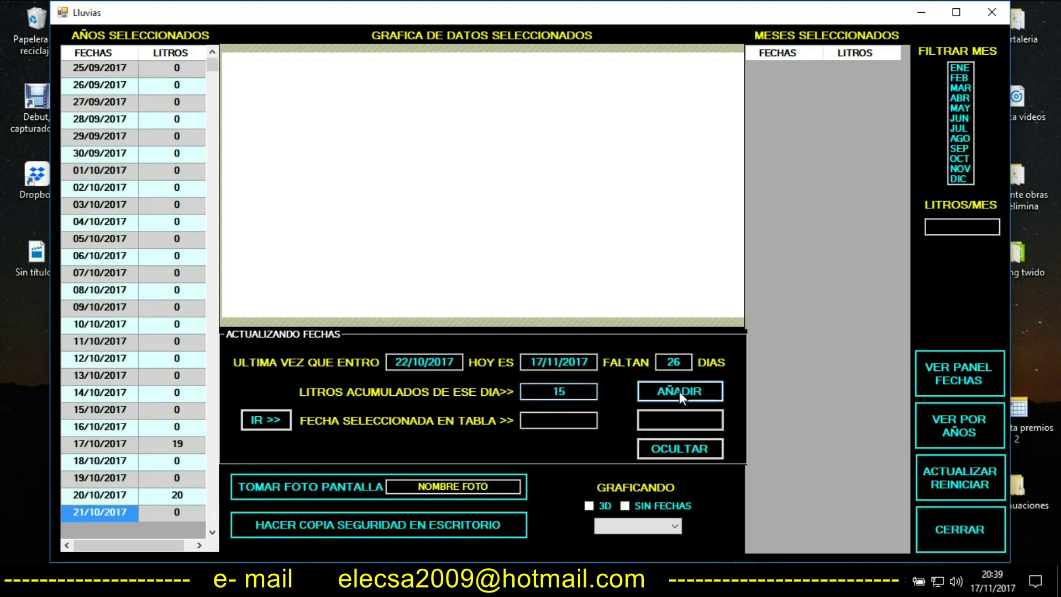
{"action": "left_click", "coordinate": [680, 391]}
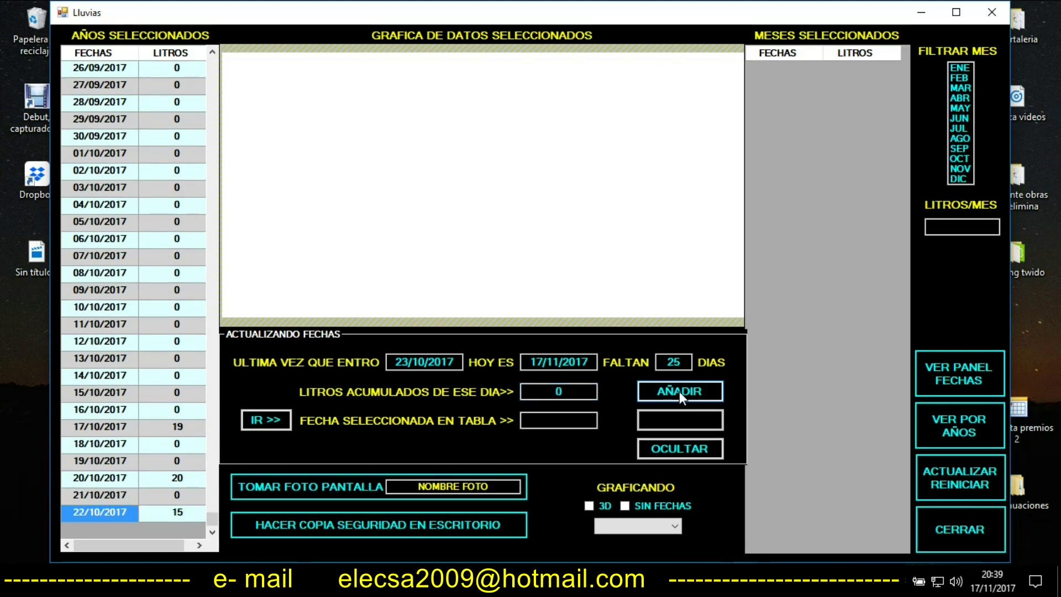
{"action": "left_click", "coordinate": [679, 391]}
{"action": "key", "text": "Return"}
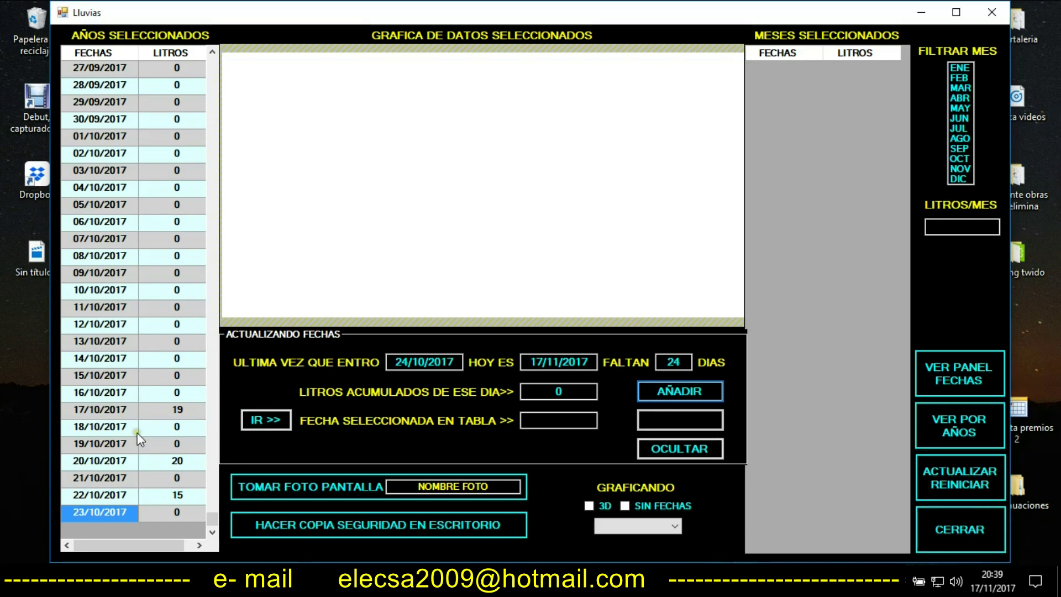
Step: Exit the study panel and reopen the hydrological study, choosing to update the missing dates automatically
{"action": "left_click", "coordinate": [950, 524]}
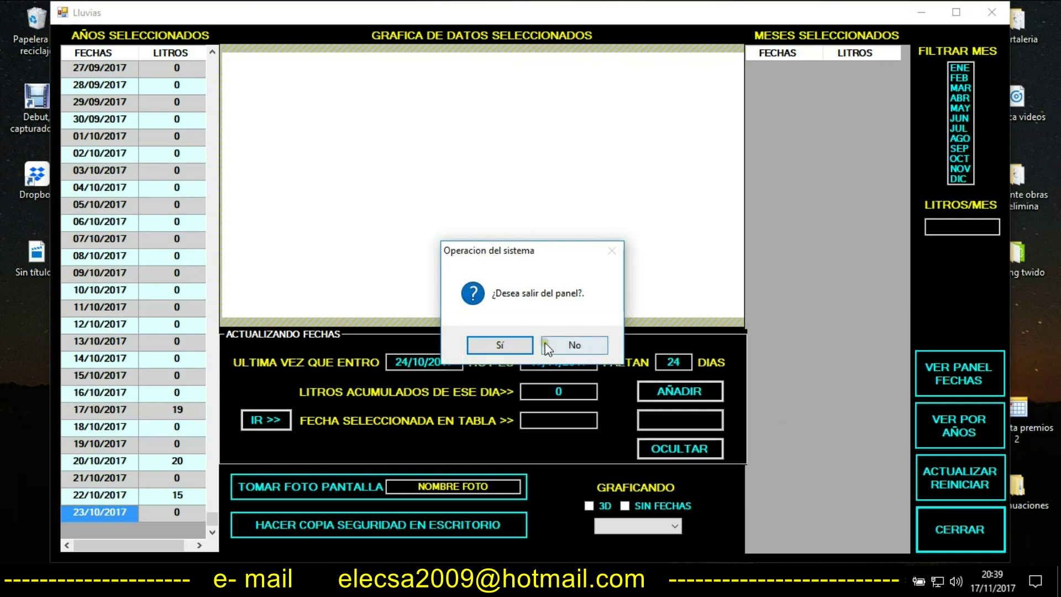
{"action": "left_click", "coordinate": [489, 342]}
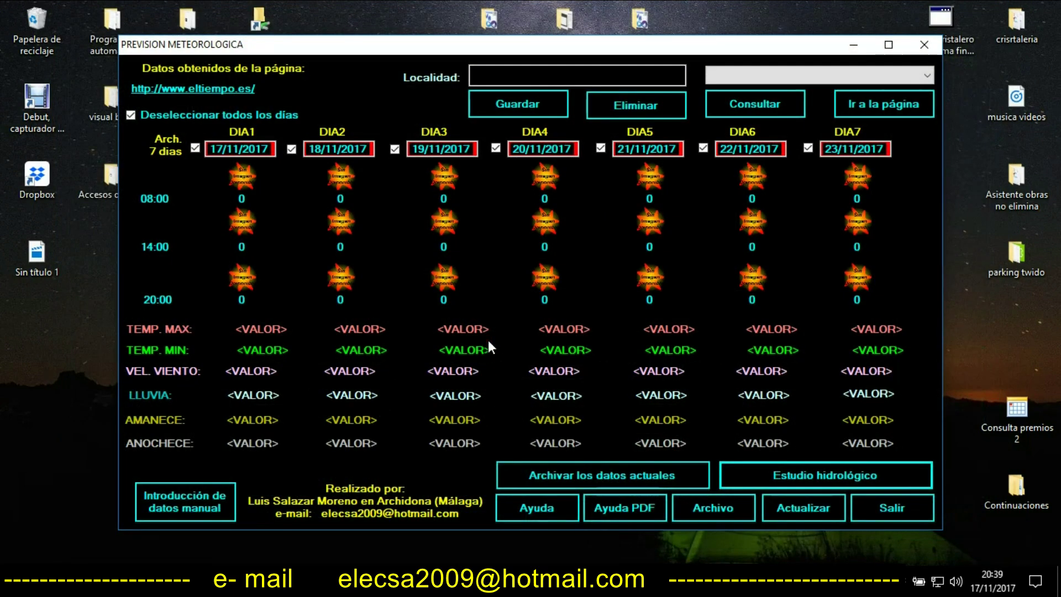
{"action": "left_click", "coordinate": [802, 474]}
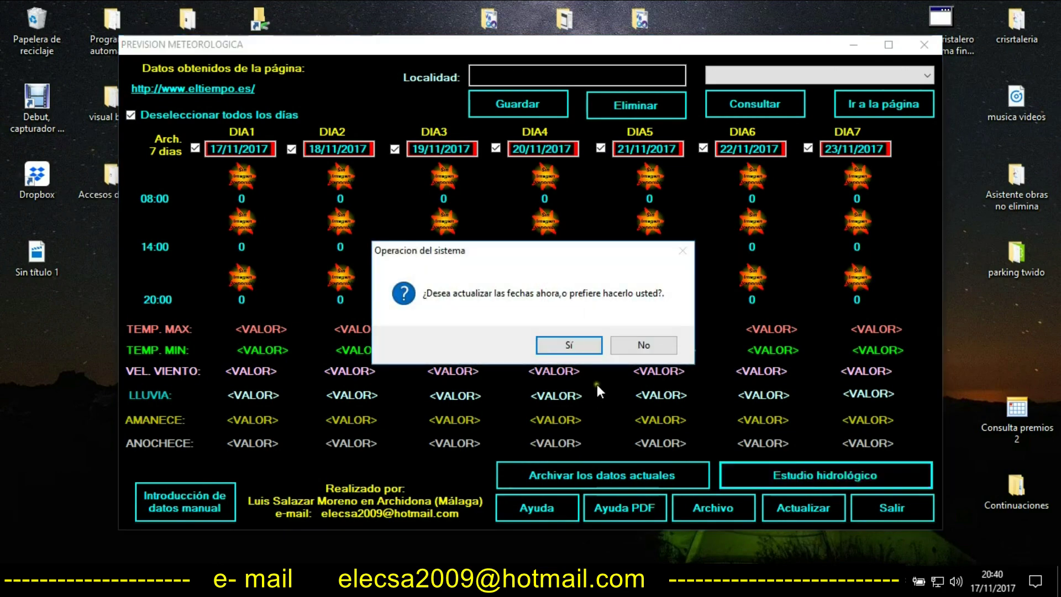
{"action": "left_click", "coordinate": [575, 349]}
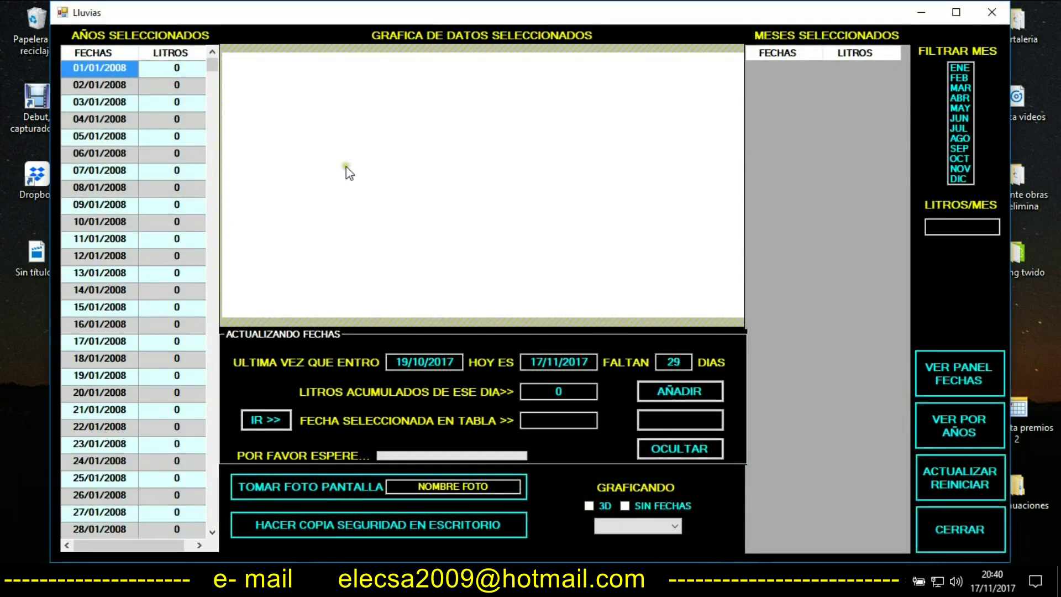
{"action": "left_click_drag", "start_coordinate": [213, 64], "coordinate": [214, 525]}
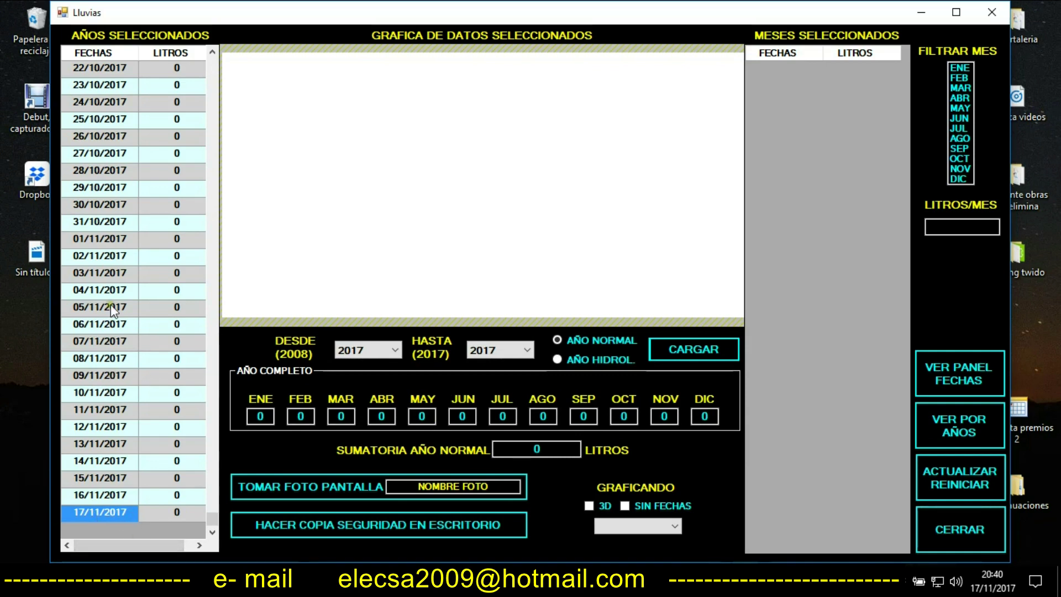
Step: Show the dates update panel and select 31/10/2017 in the daily table as the date to modify
{"action": "left_click", "coordinate": [97, 169]}
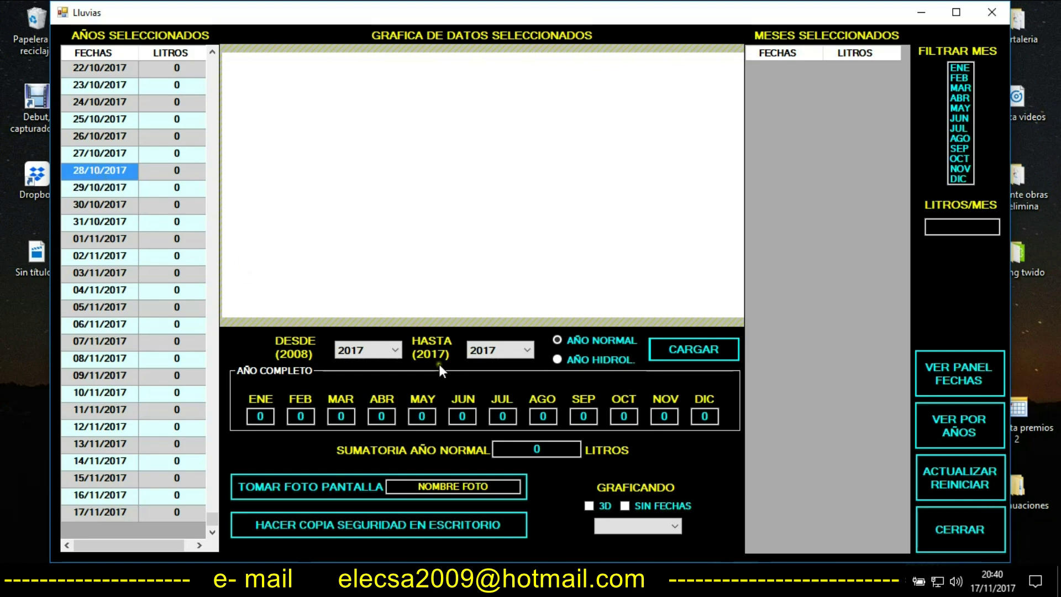
{"action": "left_click", "coordinate": [942, 371]}
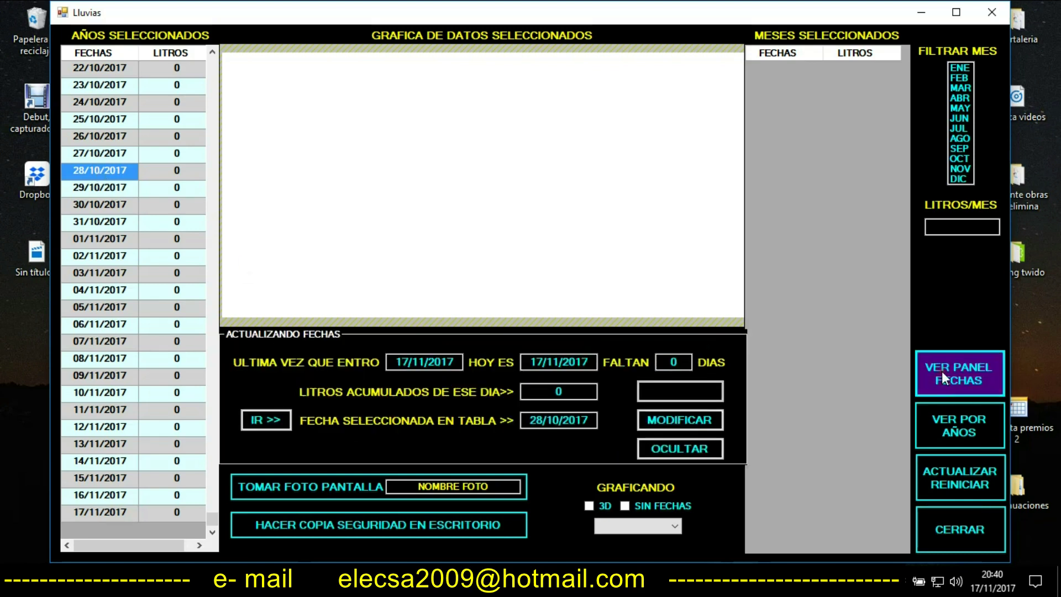
{"action": "left_click", "coordinate": [79, 221]}
{"action": "mouse_move", "coordinate": [406, 425]}
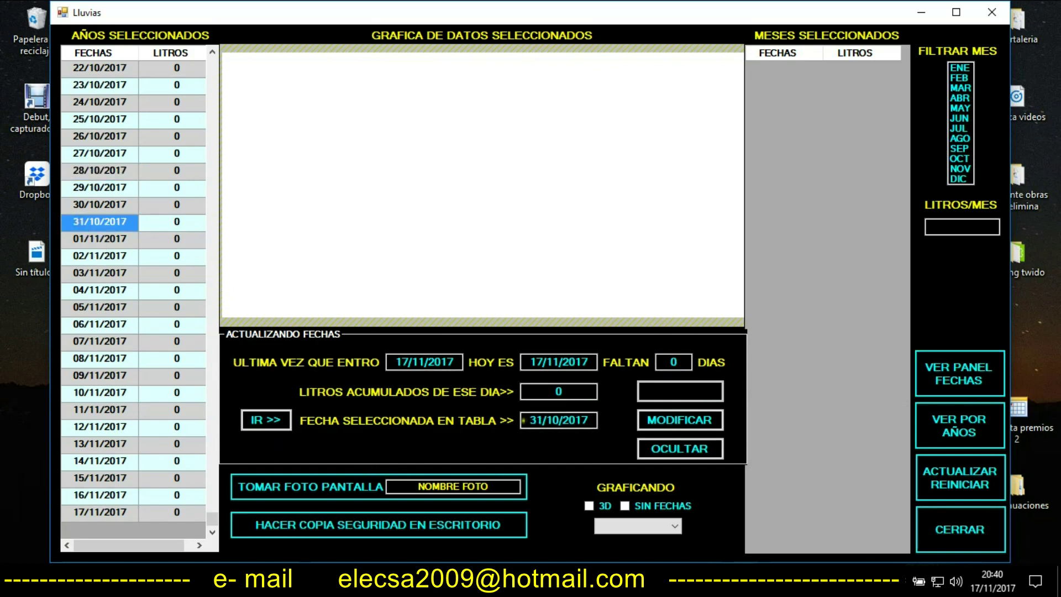
{"action": "left_click", "coordinate": [530, 420]}
{"action": "double_click", "coordinate": [531, 421]}
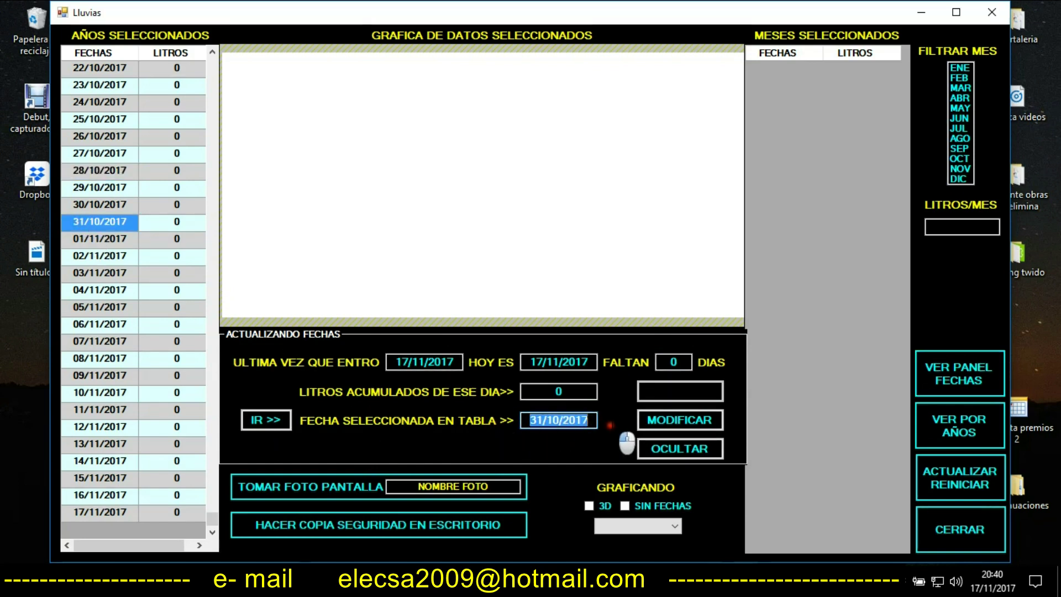
{"action": "mouse_move", "coordinate": [450, 421]}
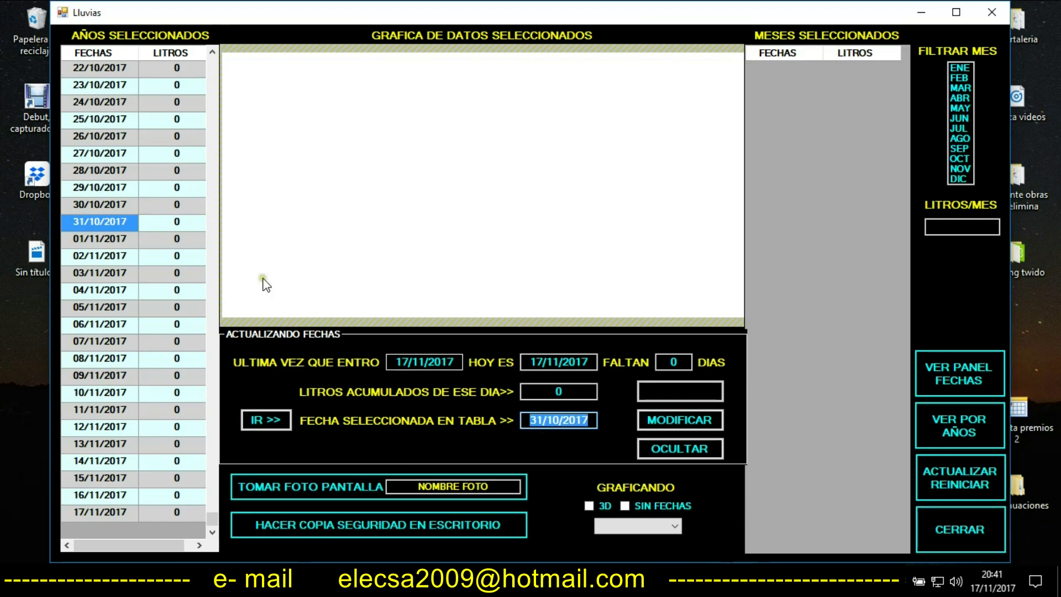
Step: Modify the accumulated rainfall of 27/10/2017 to 12 litres and go to that date in the table
{"action": "left_click", "coordinate": [89, 155]}
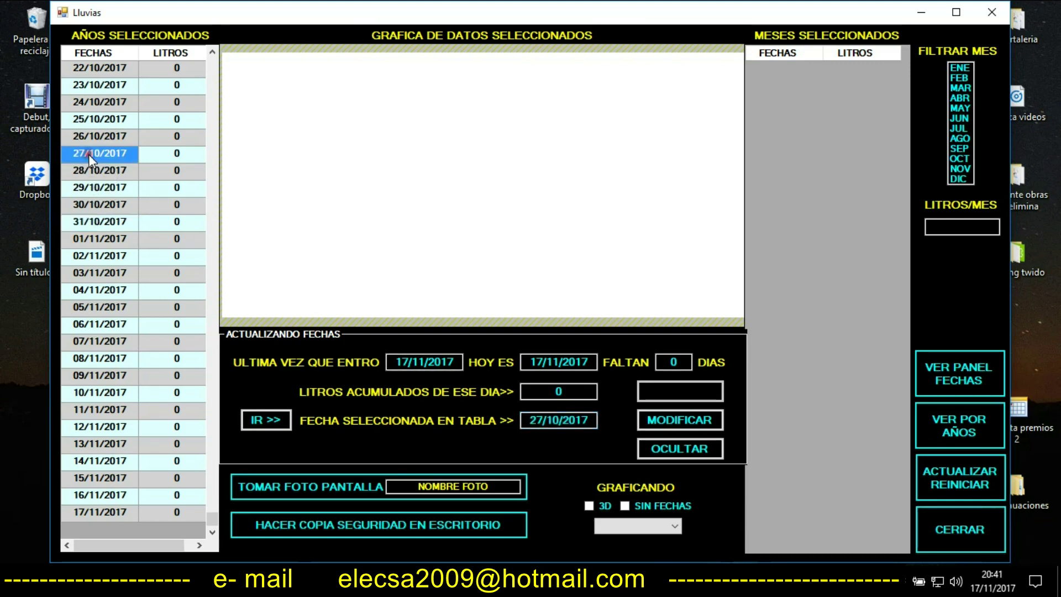
{"action": "key", "text": "Tab"}
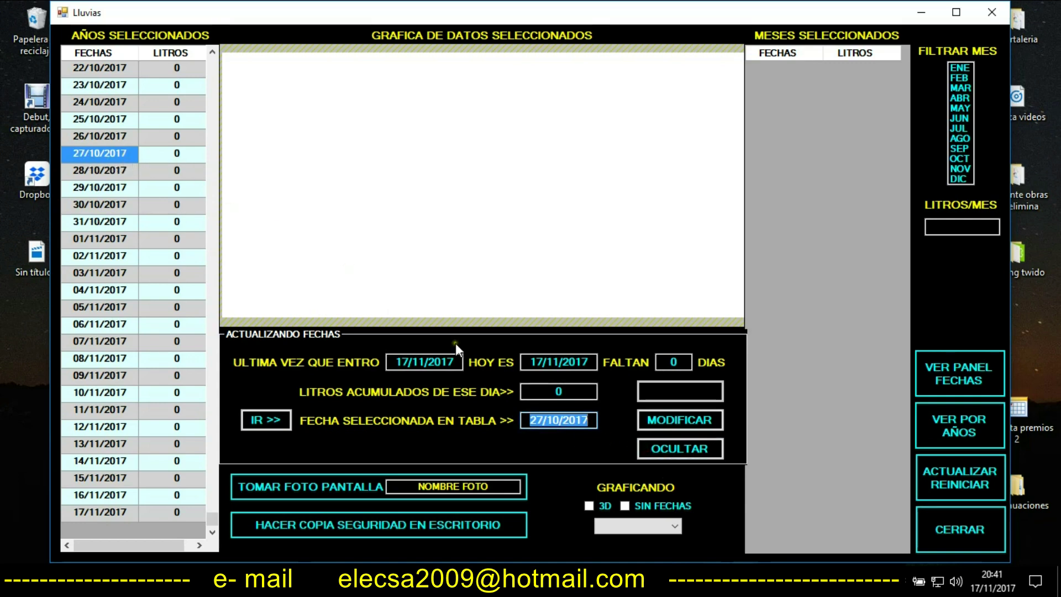
{"action": "double_click", "coordinate": [575, 394]}
{"action": "type", "text": "1"}
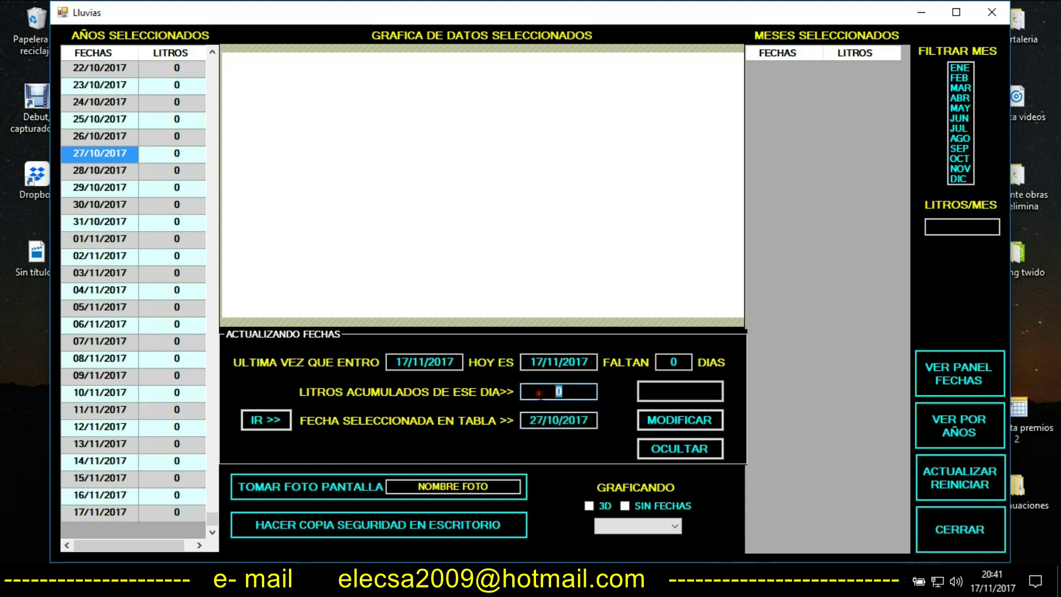
{"action": "type", "text": "2"}
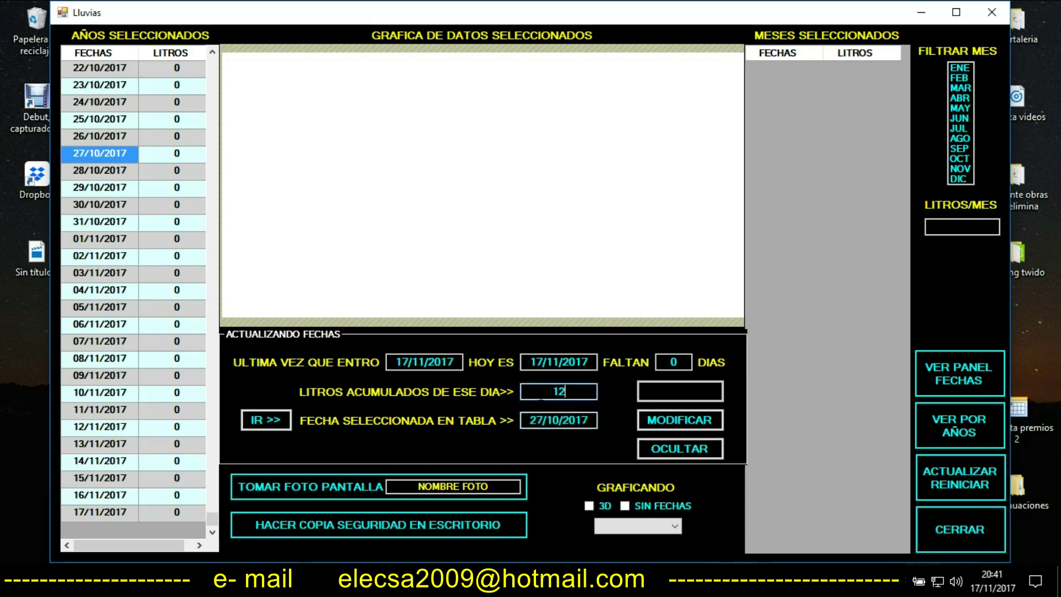
{"action": "left_click", "coordinate": [683, 421]}
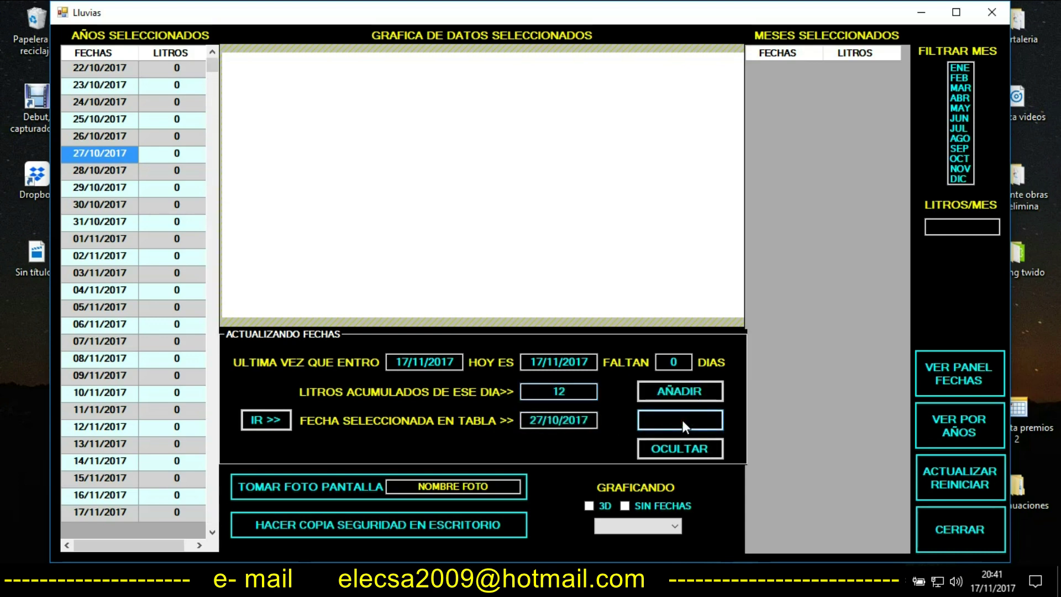
{"action": "left_click", "coordinate": [682, 421]}
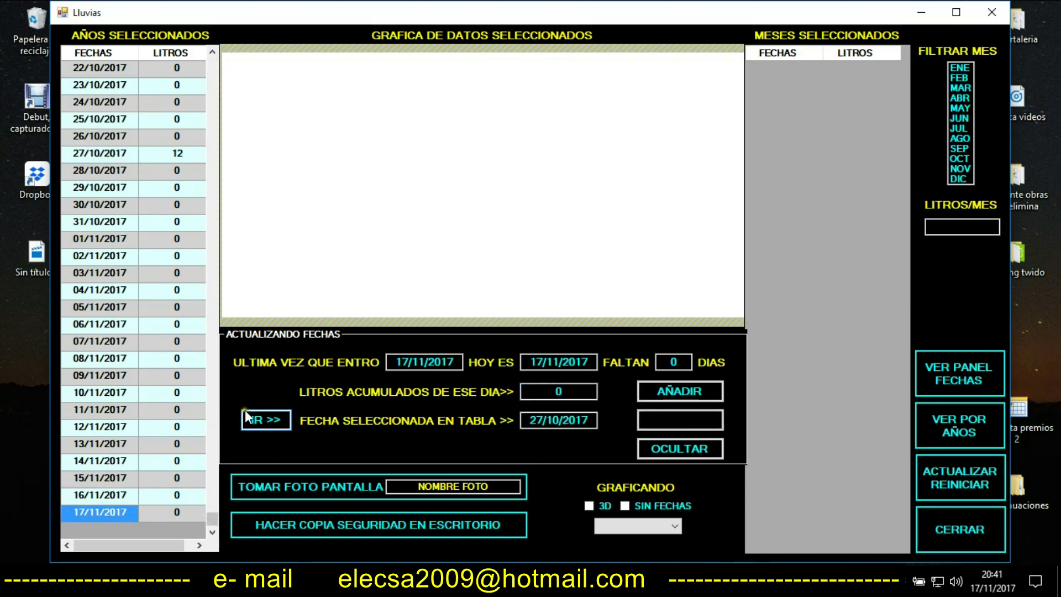
{"action": "left_click", "coordinate": [266, 420]}
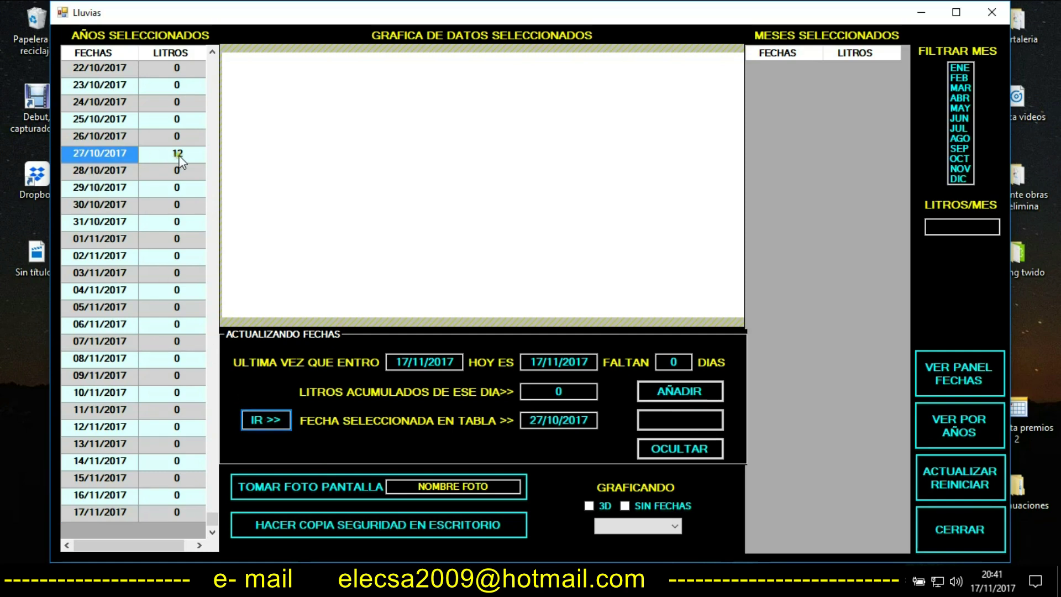
Step: Modify the accumulated rainfall of 29/10/2017 to 11 litres and select its litres value in the table
{"action": "left_click", "coordinate": [97, 188]}
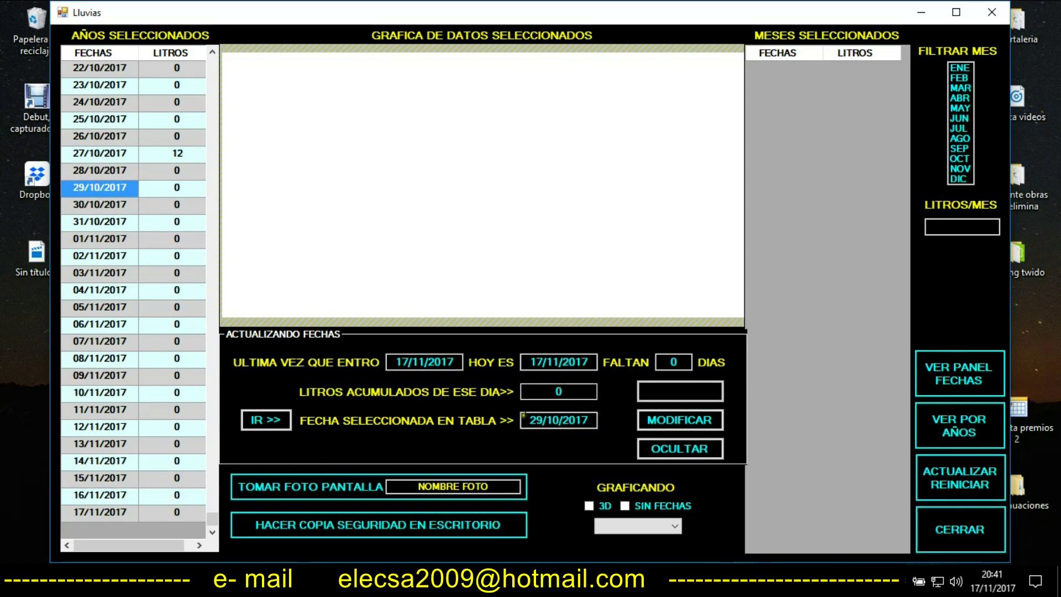
{"action": "double_click", "coordinate": [558, 392]}
{"action": "type", "text": "11"}
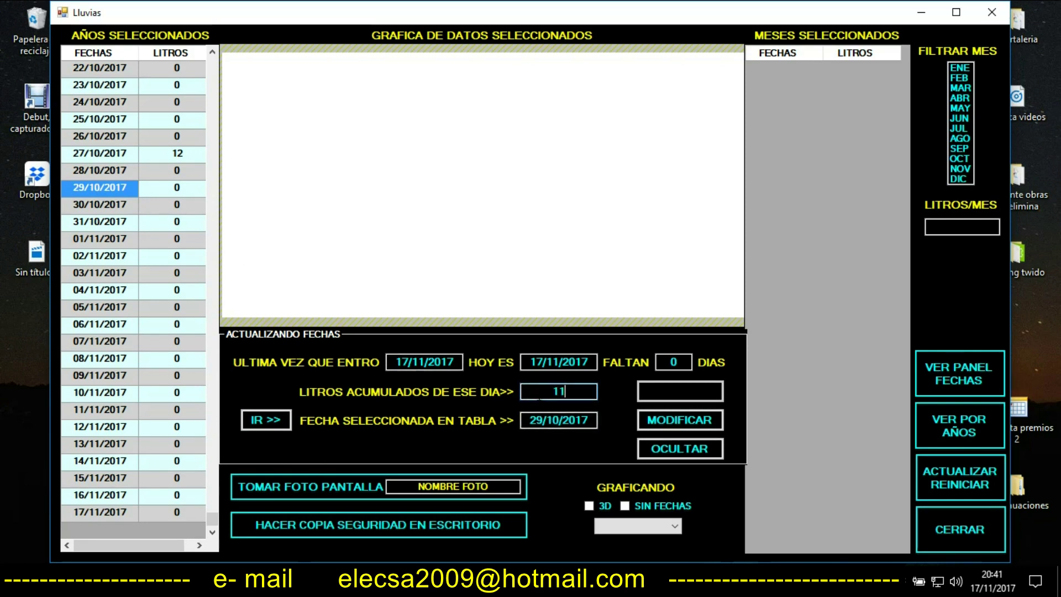
{"action": "left_click", "coordinate": [686, 420]}
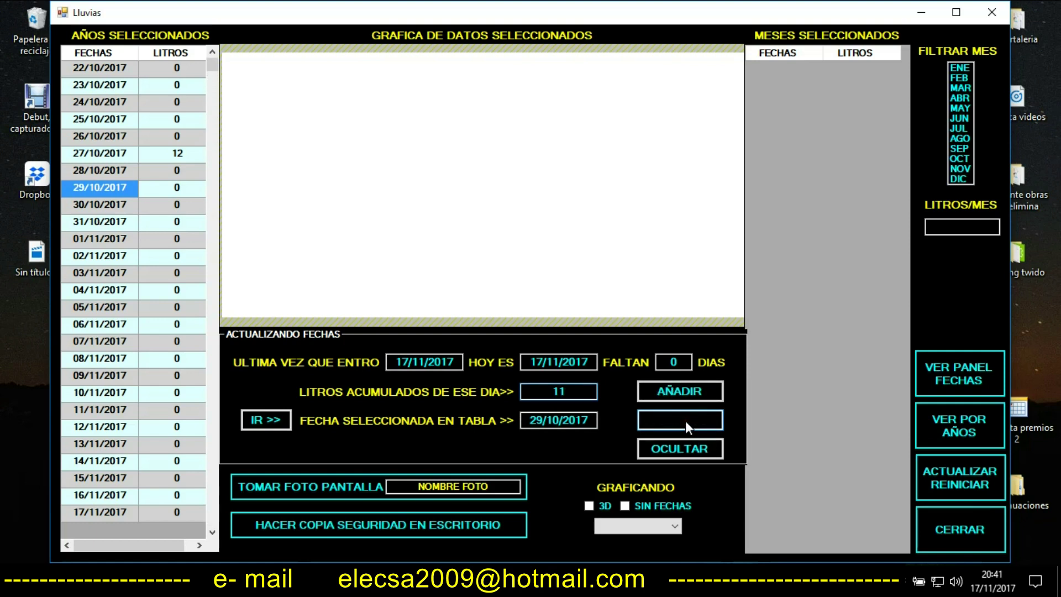
{"action": "left_click", "coordinate": [685, 420]}
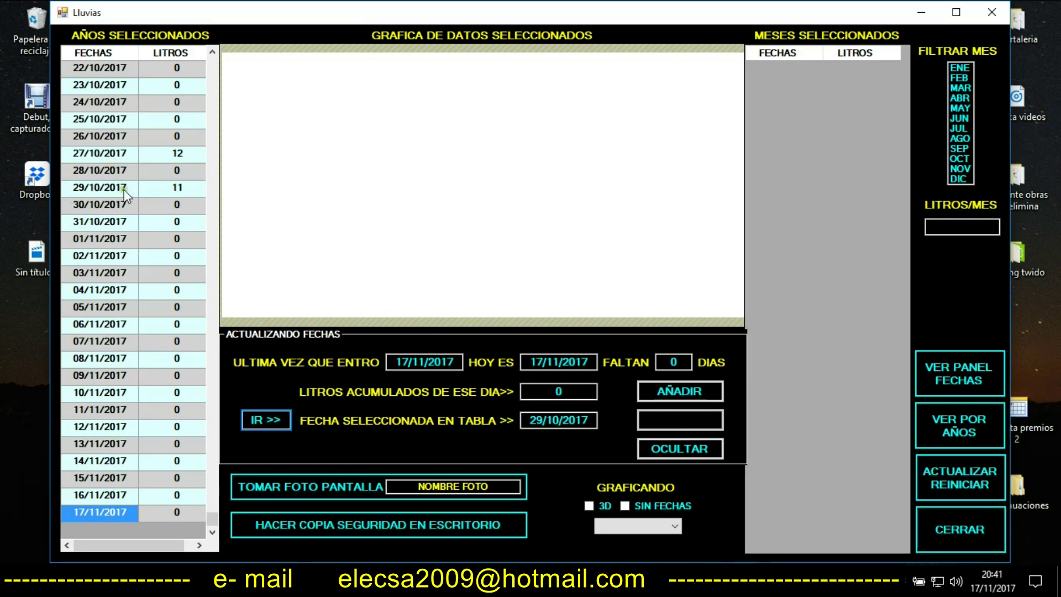
{"action": "left_click", "coordinate": [170, 191]}
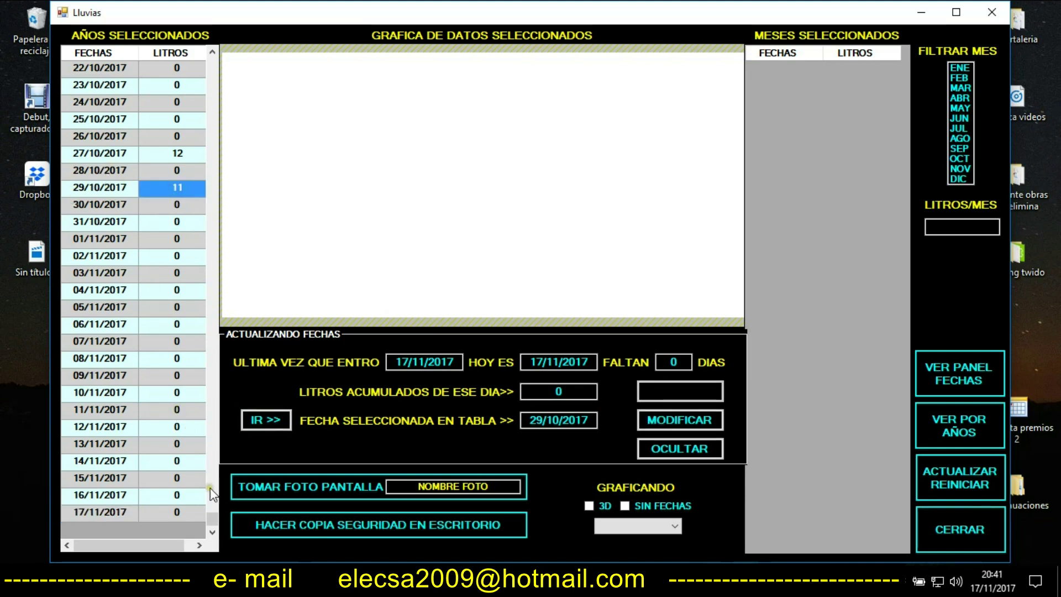
Step: Modify the accumulated rainfall of 22/07/2010 to 765 litres and go to that date in the table
{"action": "left_click_drag", "start_coordinate": [212, 520], "coordinate": [234, 182]}
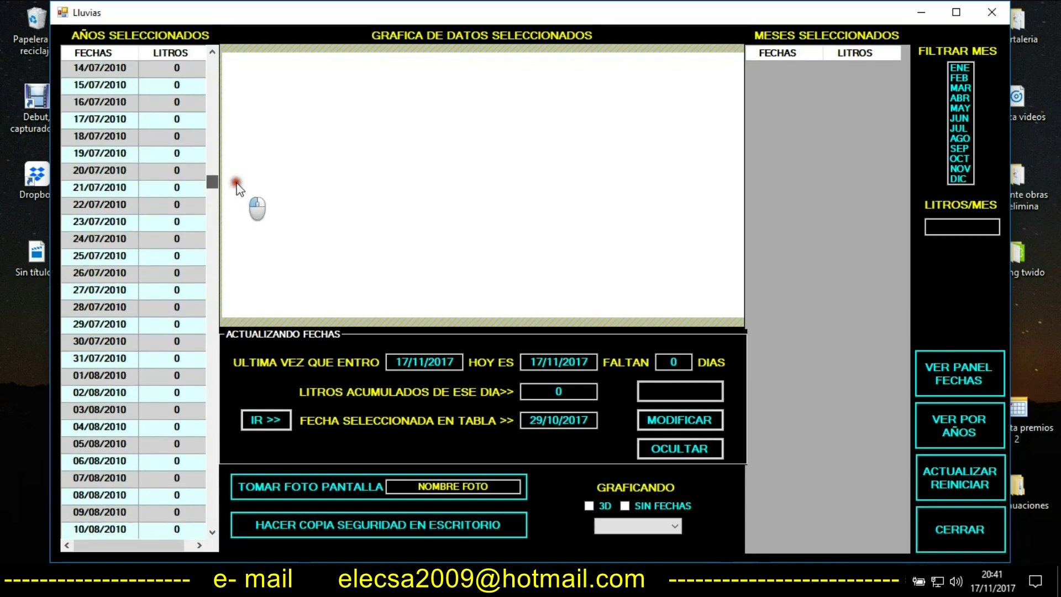
{"action": "left_click", "coordinate": [98, 202]}
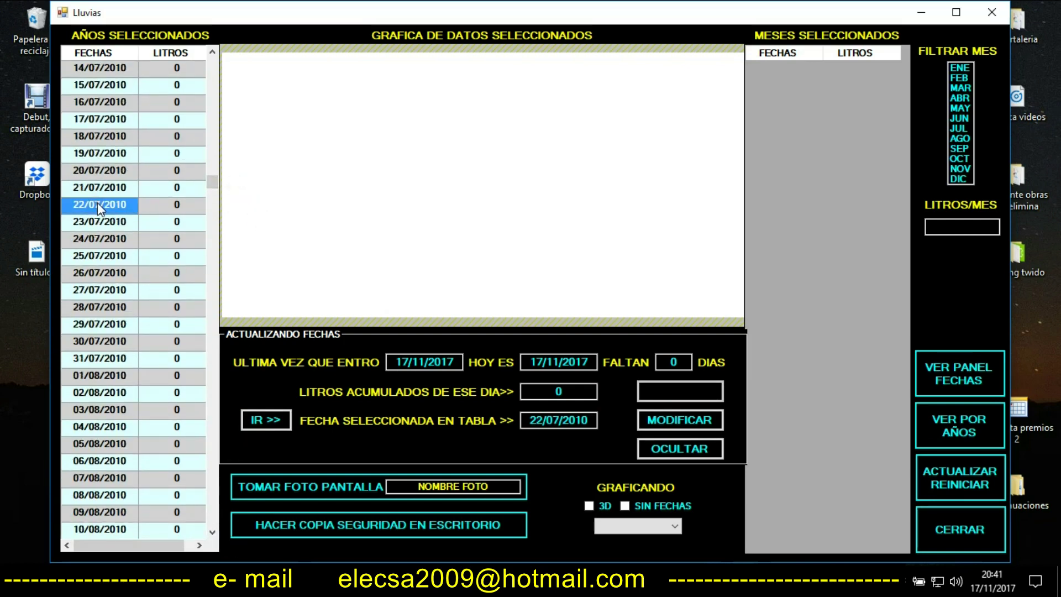
{"action": "double_click", "coordinate": [559, 392]}
{"action": "type", "text": "765"}
{"action": "left_click", "coordinate": [672, 426]}
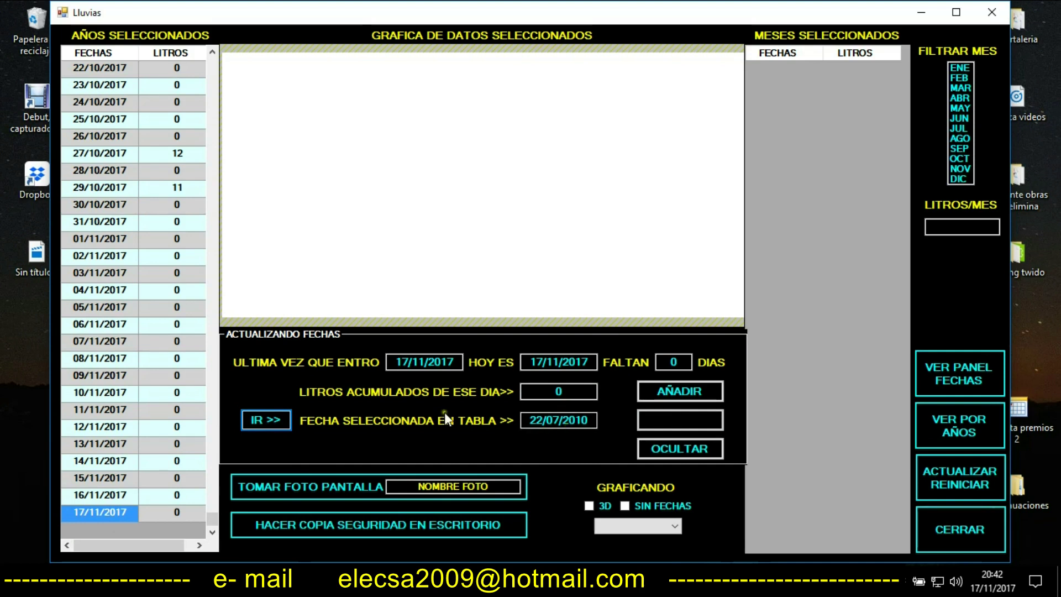
{"action": "left_click", "coordinate": [253, 421]}
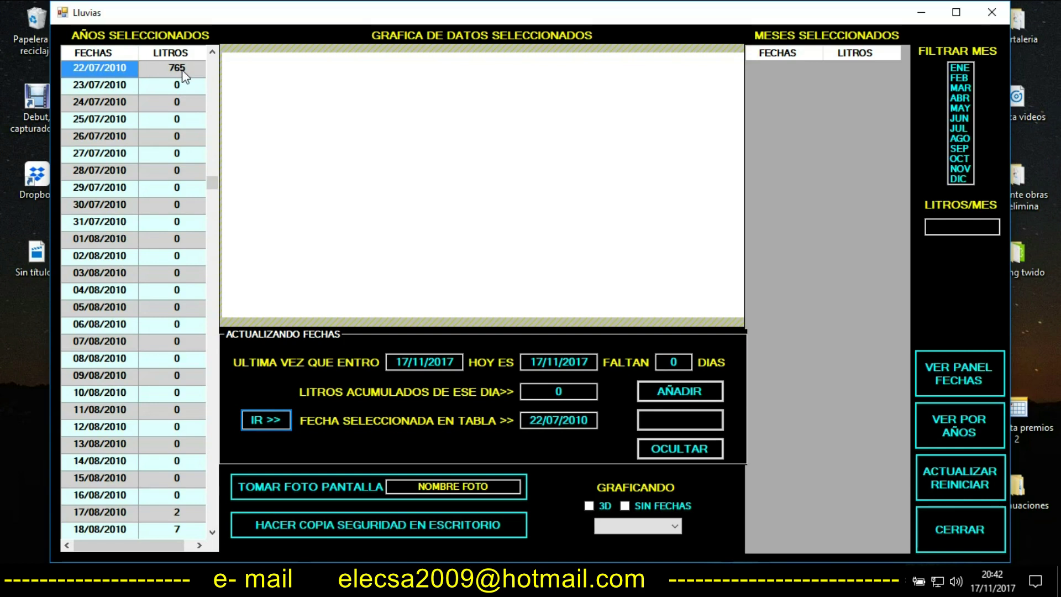
Step: Modify the accumulated rainfall of 24/07/2010 to 555 litres and go to that date in the table
{"action": "left_click", "coordinate": [96, 104]}
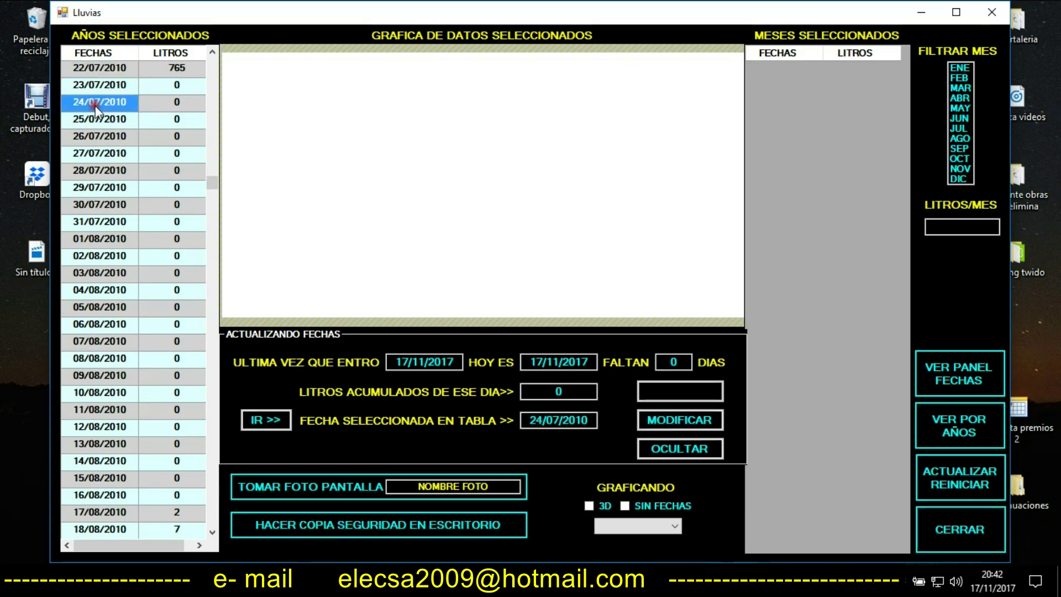
{"action": "left_click", "coordinate": [546, 387]}
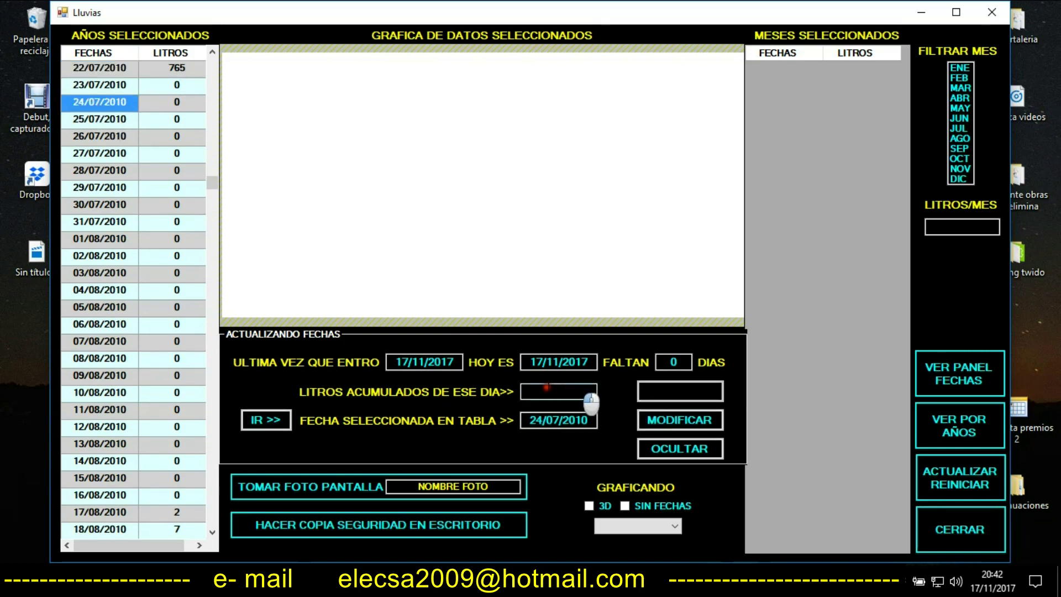
{"action": "type", "text": "555"}
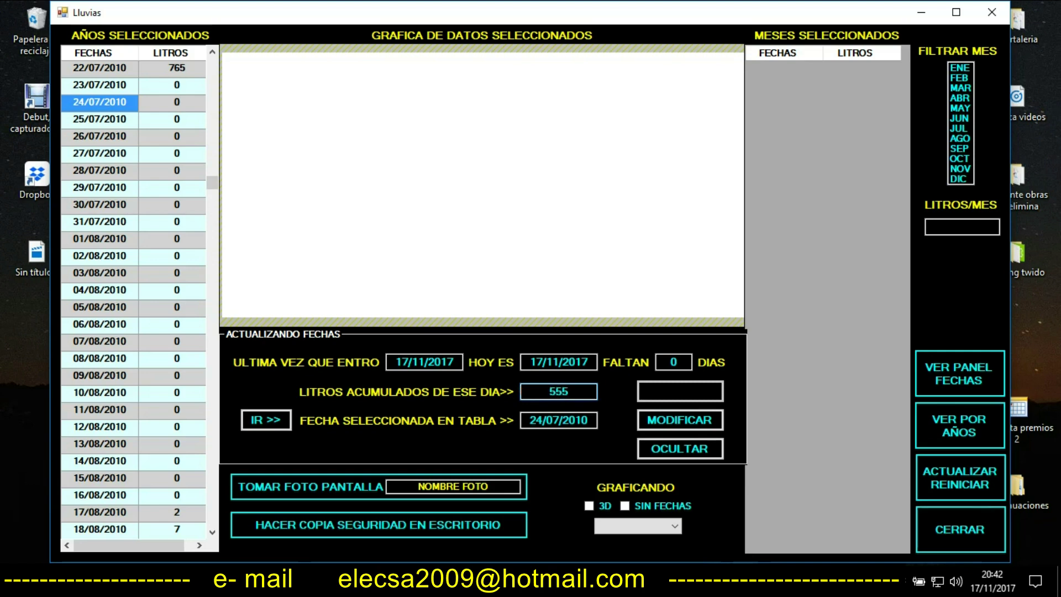
{"action": "left_click", "coordinate": [686, 418]}
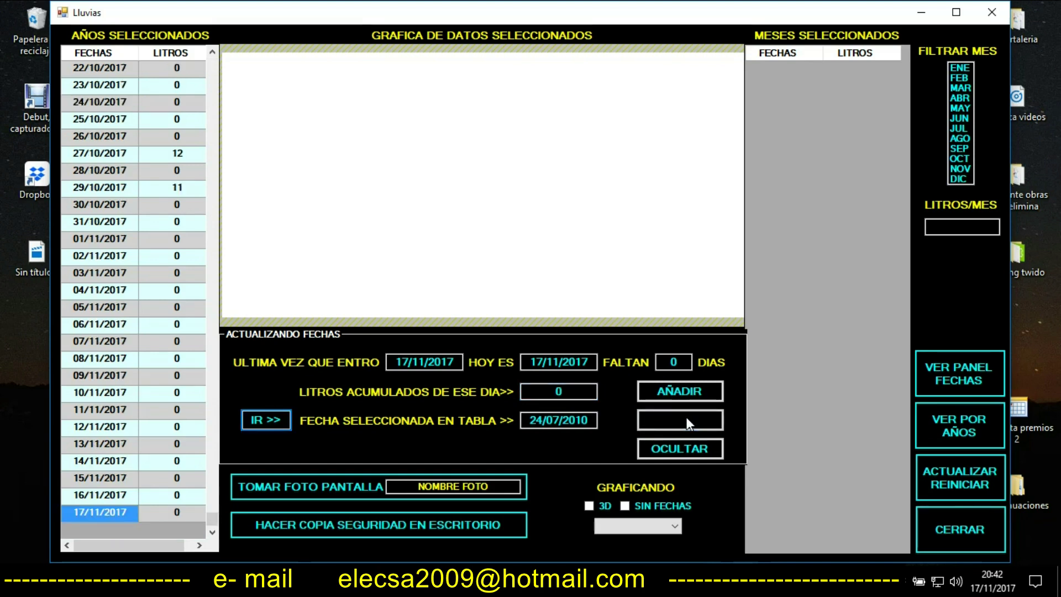
{"action": "left_click", "coordinate": [259, 423]}
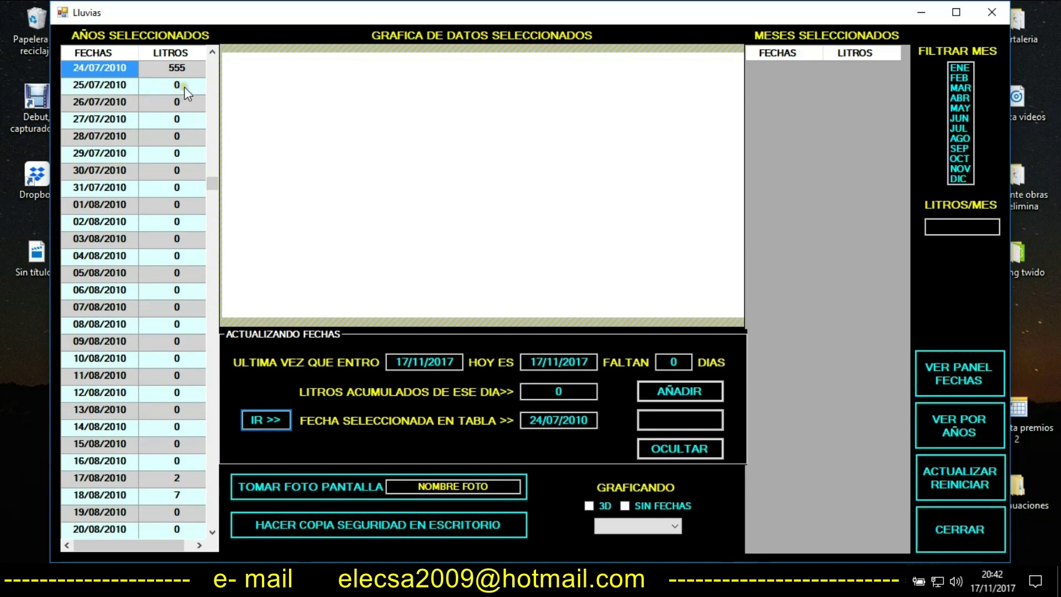
{"action": "double_click", "coordinate": [214, 51]}
{"action": "left_click", "coordinate": [213, 52]}
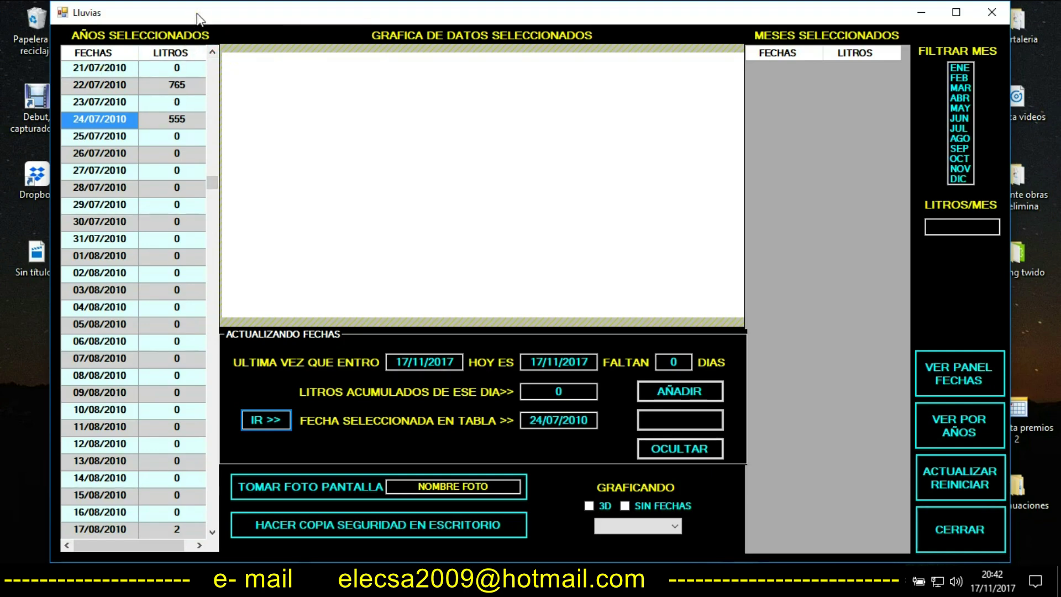
Step: Hide the dates update panel and load the 2017 rainfall data as a normal year
{"action": "left_click_drag", "start_coordinate": [197, 14], "coordinate": [177, 16]}
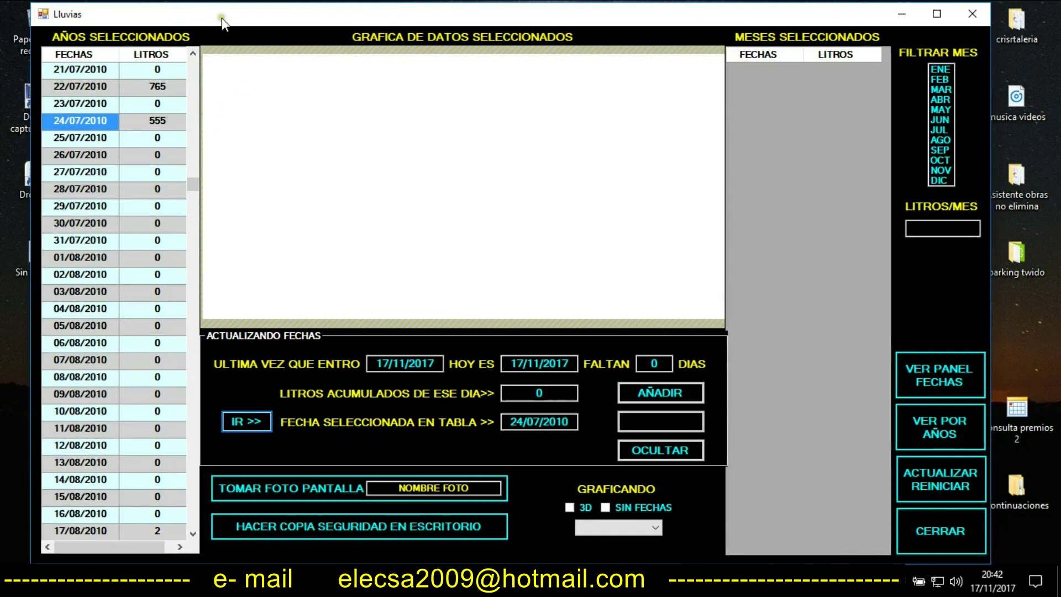
{"action": "left_click_drag", "start_coordinate": [221, 17], "coordinate": [297, 35]}
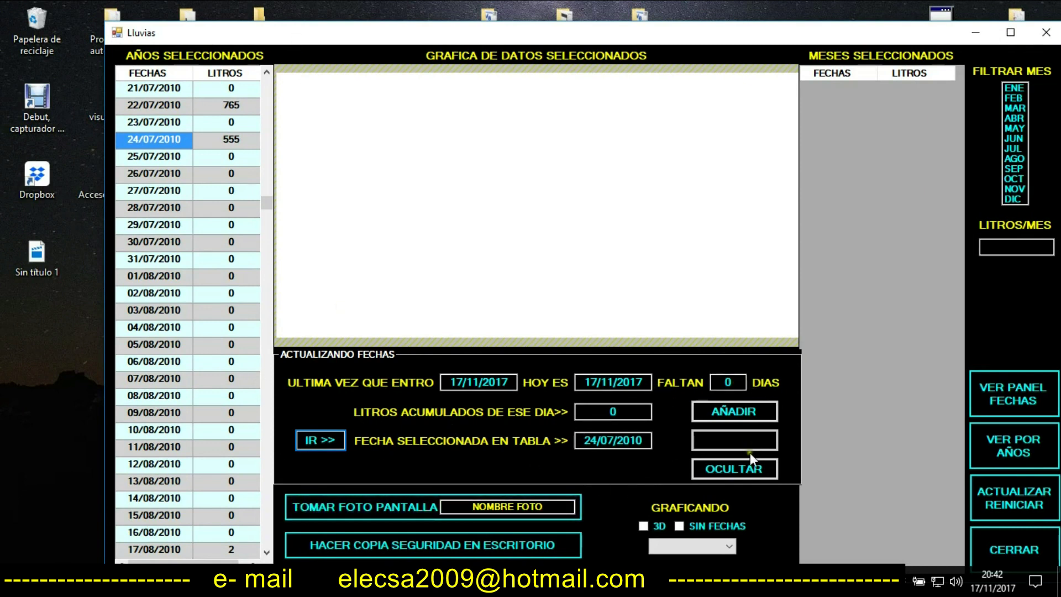
{"action": "left_click", "coordinate": [720, 469]}
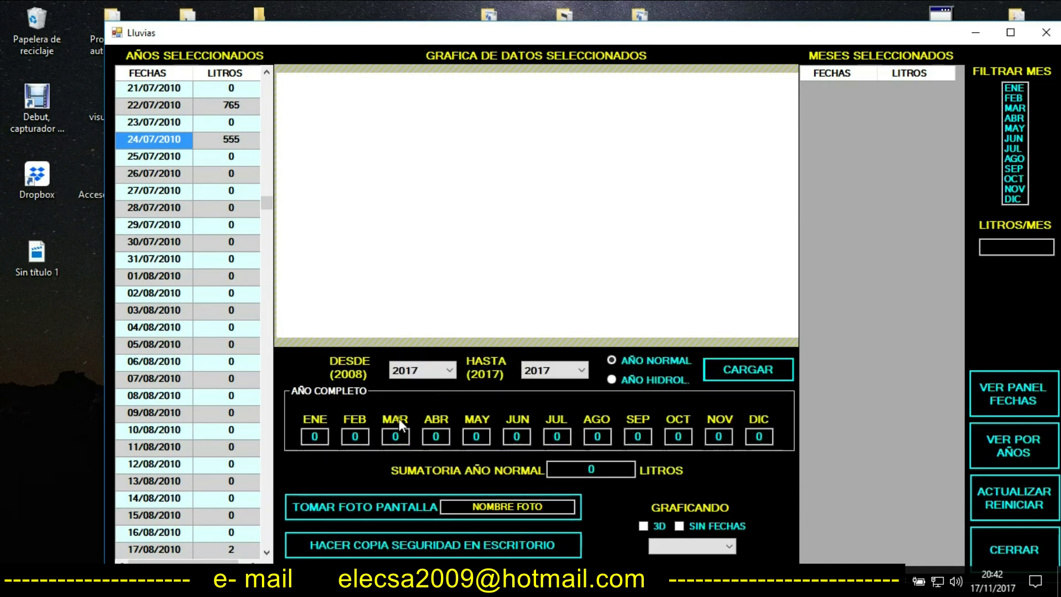
{"action": "left_click", "coordinate": [736, 367]}
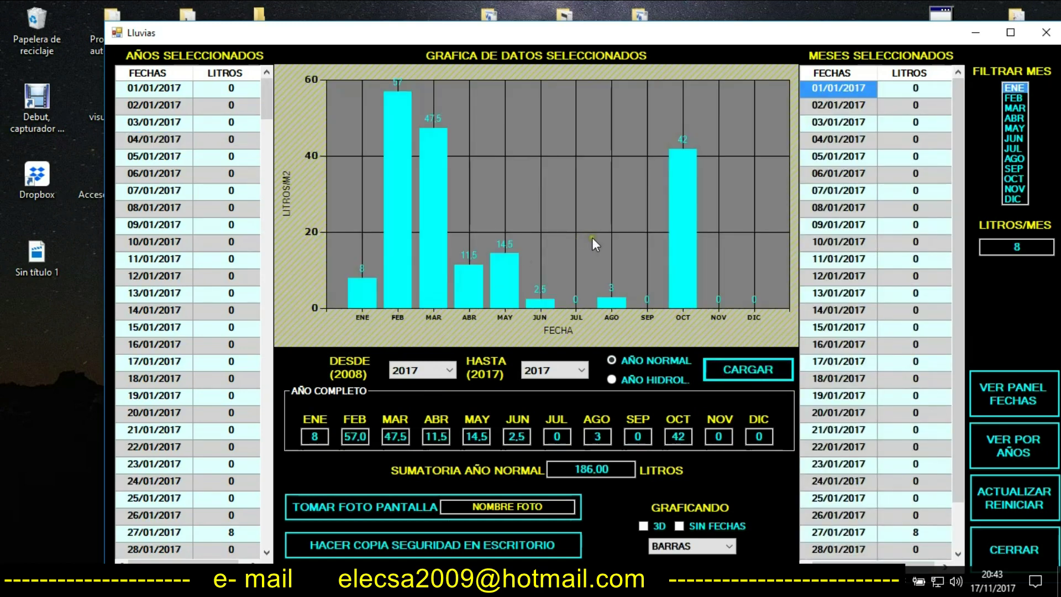
Step: Capture the screen as a photo named "año 2017"
{"action": "left_click", "coordinate": [457, 512]}
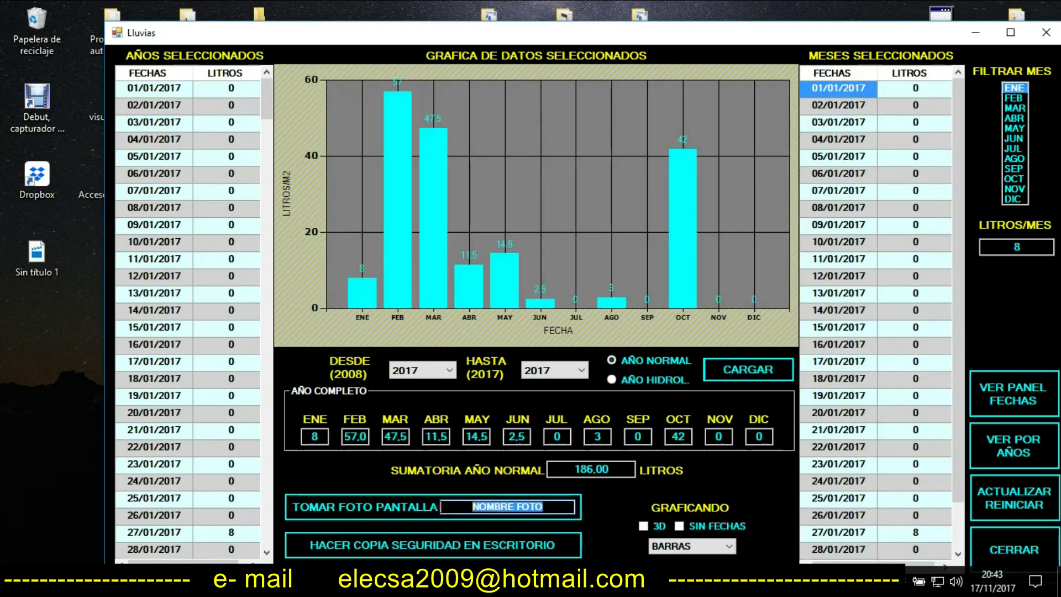
{"action": "type", "text": "año 2017"}
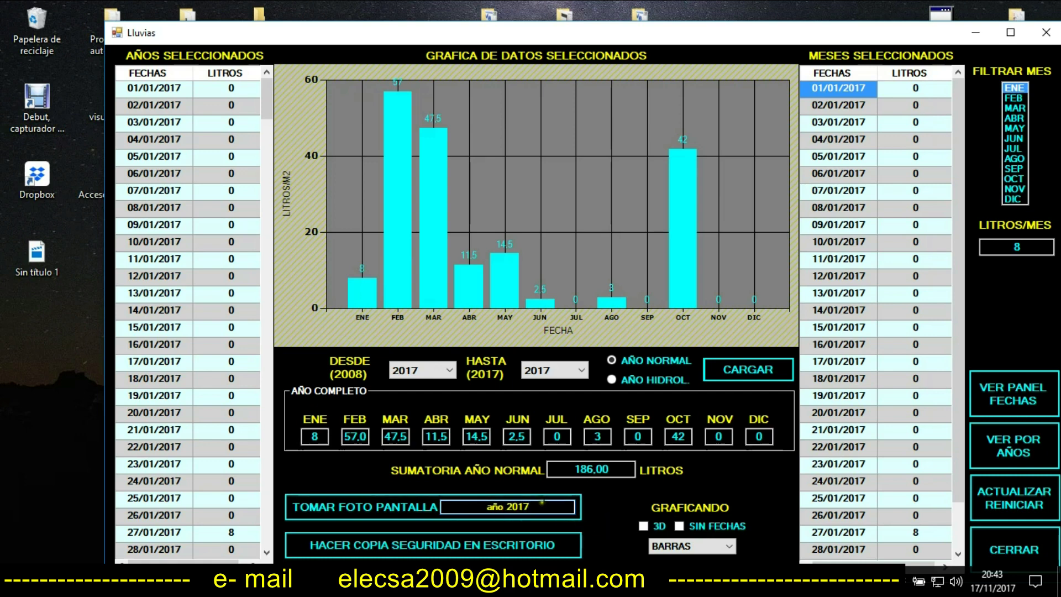
{"action": "left_click", "coordinate": [374, 509]}
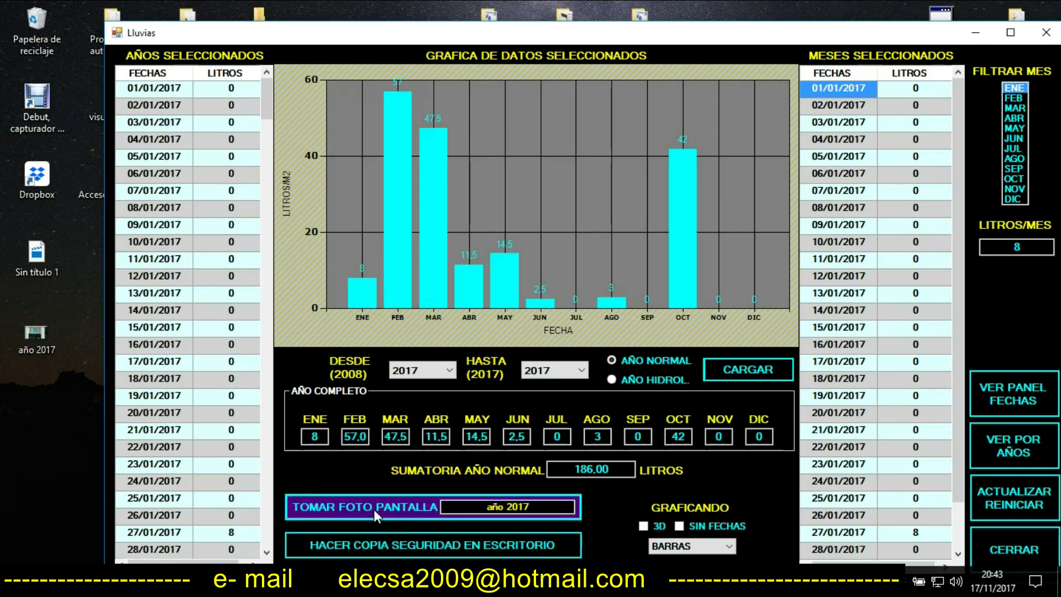
Step: Open the "año 2017" photo from the desktop, inspect its chart up close, and close the viewer
{"action": "double_click", "coordinate": [31, 332]}
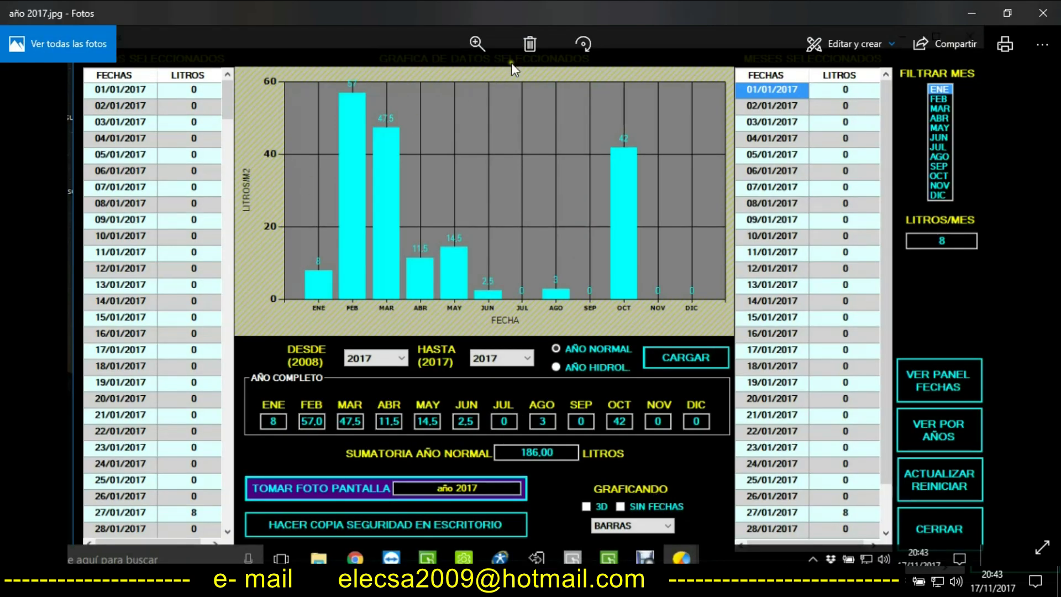
{"action": "scroll", "coordinate": [602, 222], "scroll_direction": "up", "scroll_amount": 2}
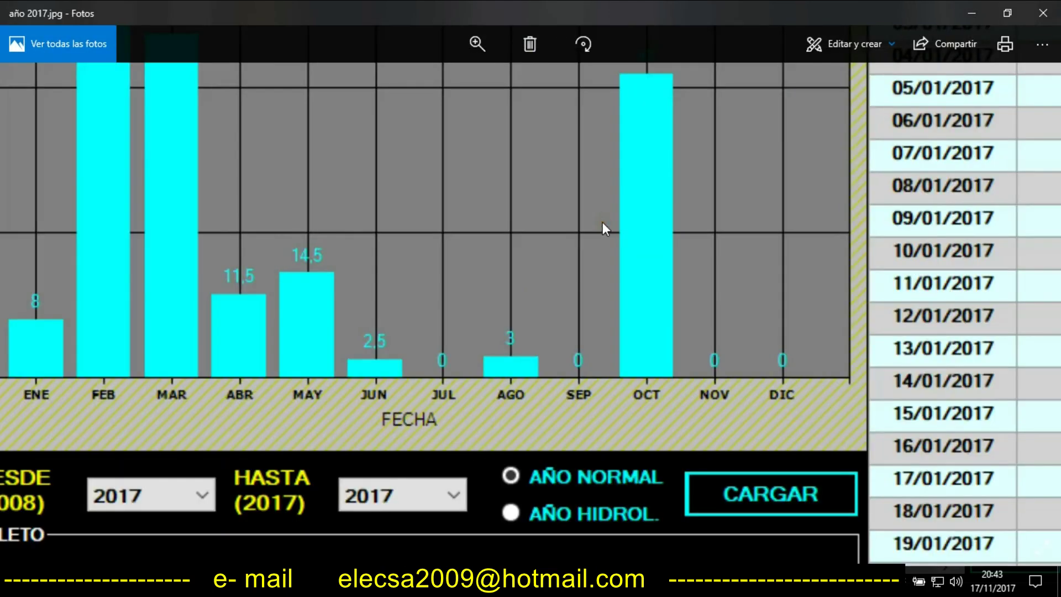
{"action": "scroll", "coordinate": [603, 223], "scroll_direction": "down", "scroll_amount": 2}
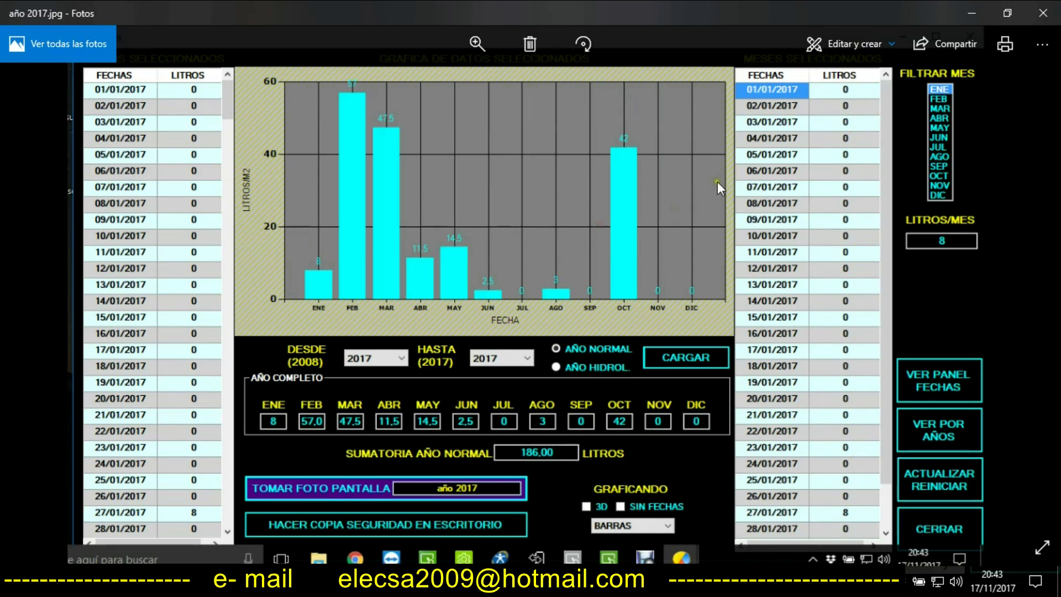
{"action": "left_click", "coordinate": [1043, 14]}
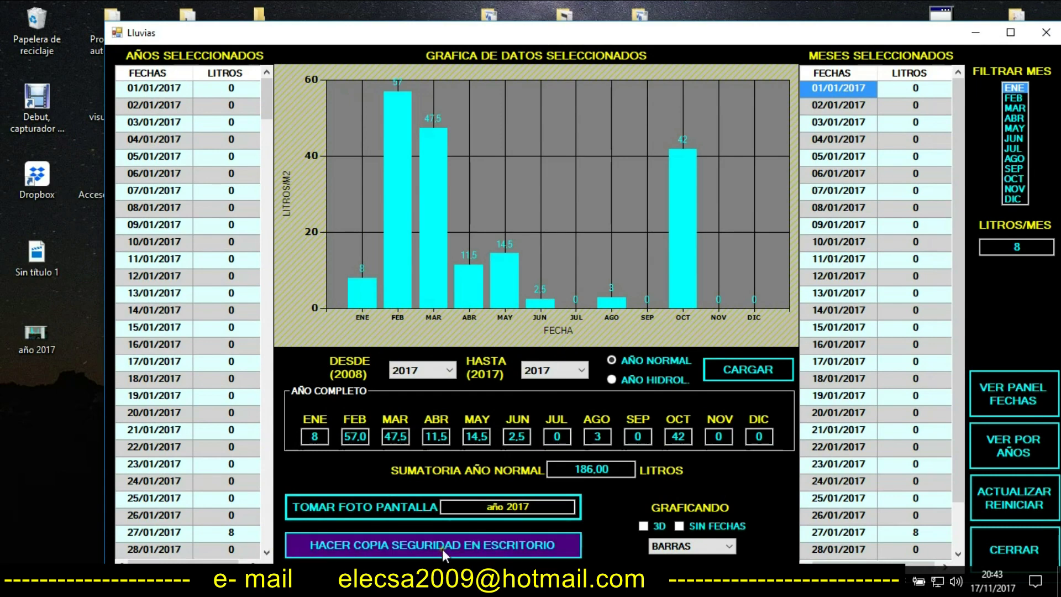
Step: Uncover the desktop by moving the Lluvias window and minimizing the weather forecast, and delete the "identificar" database file
{"action": "left_click_drag", "start_coordinate": [561, 29], "coordinate": [508, 407]}
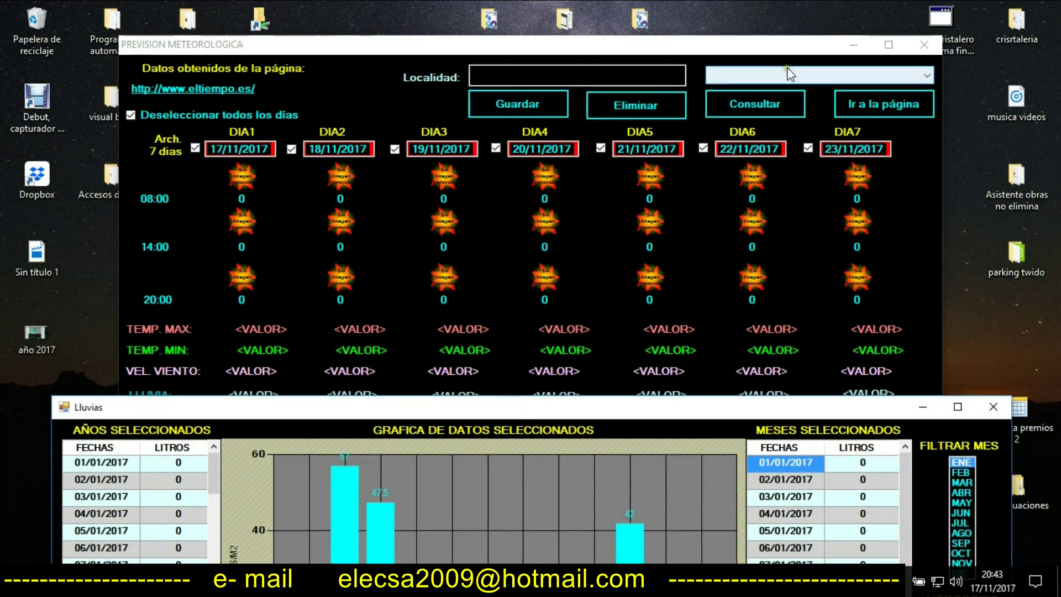
{"action": "left_click", "coordinate": [854, 46]}
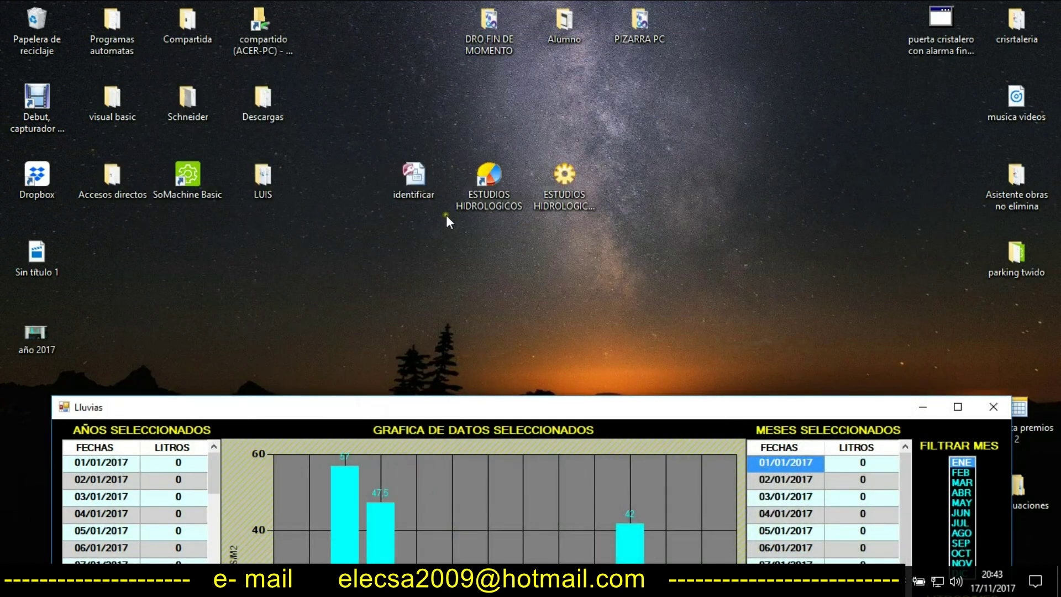
{"action": "left_click", "coordinate": [423, 179]}
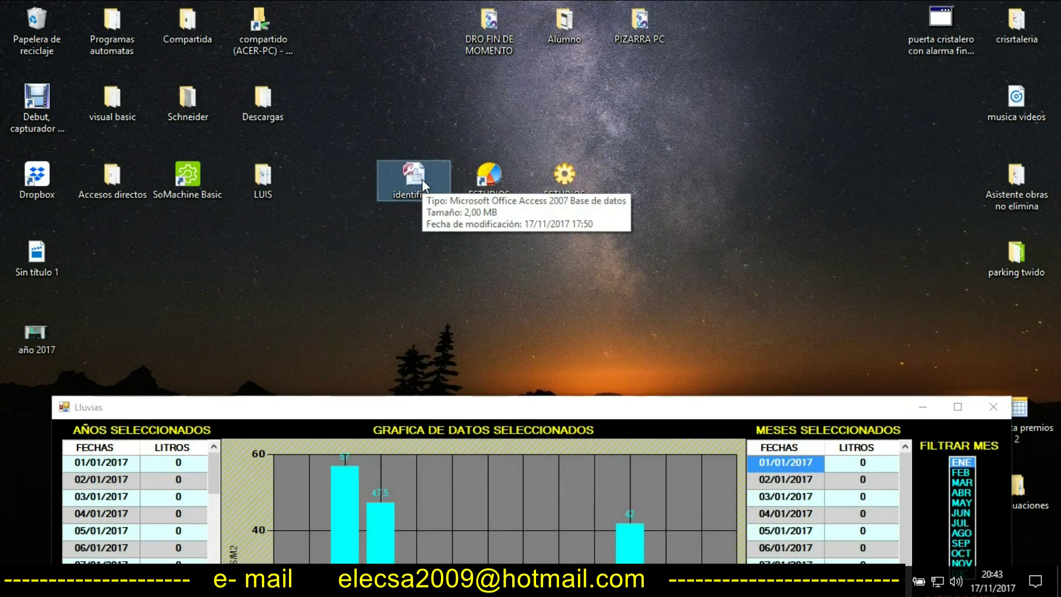
{"action": "key", "text": "Delete"}
Step: Move the Lluvias window aside and make a backup copy of the database on the desktop
{"action": "left_click_drag", "start_coordinate": [470, 412], "coordinate": [902, 66]}
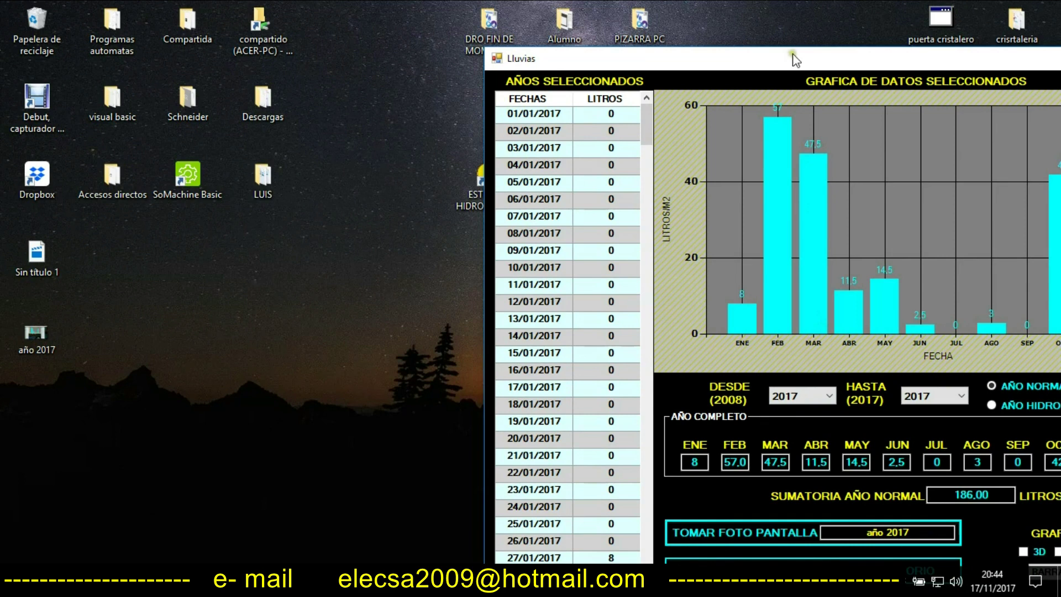
{"action": "left_click_drag", "start_coordinate": [785, 59], "coordinate": [784, 21]}
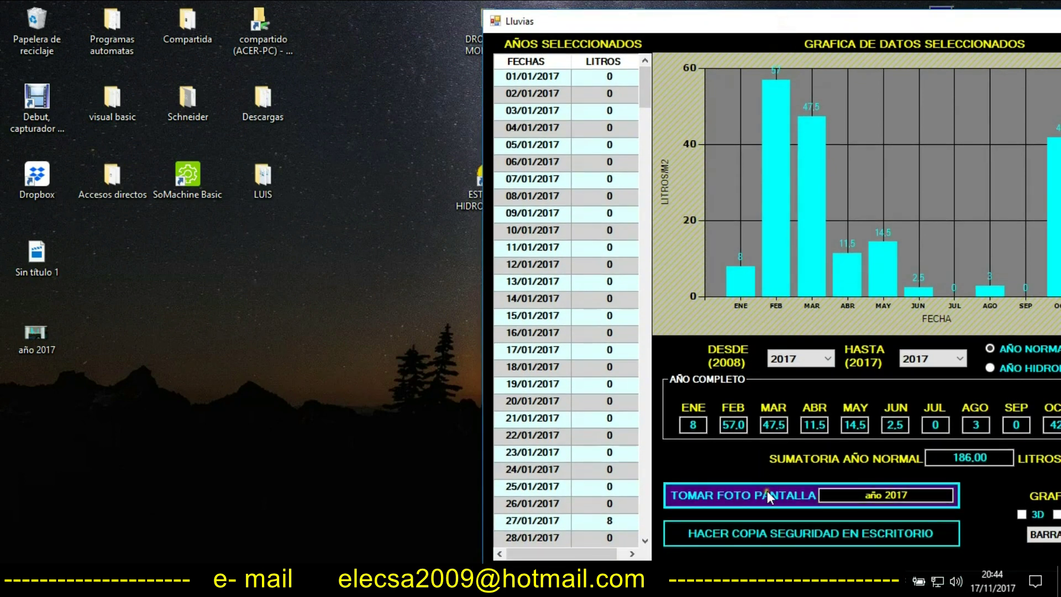
{"action": "left_click", "coordinate": [792, 527]}
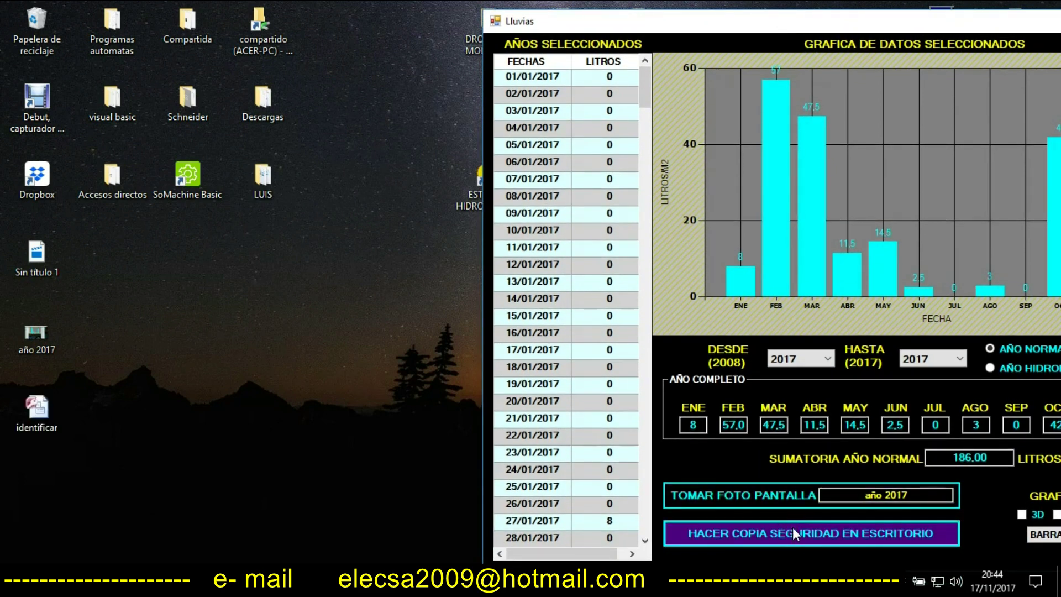
{"action": "left_click", "coordinate": [47, 412]}
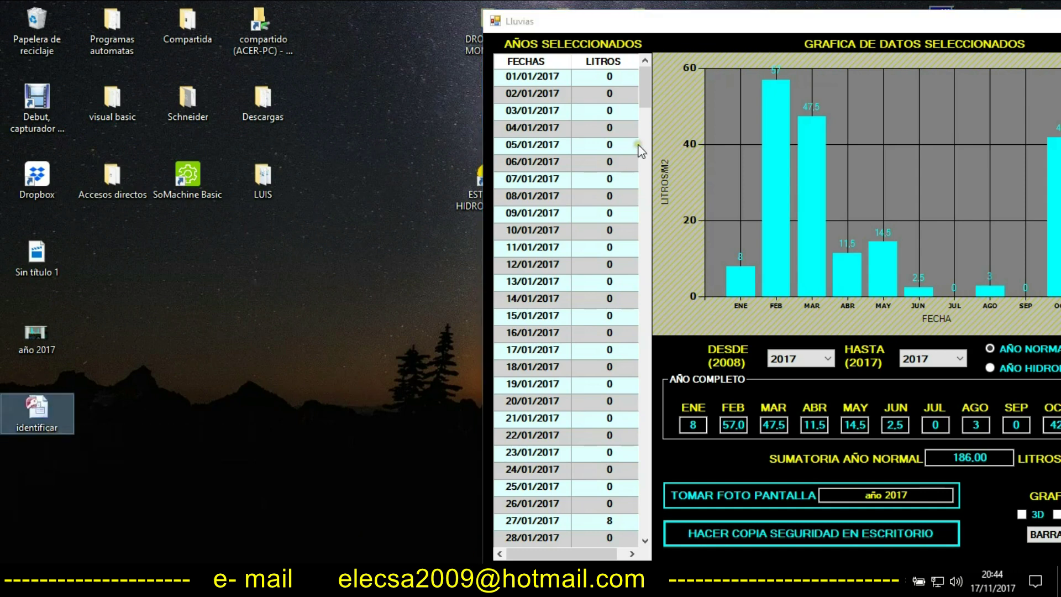
Step: Check the latest dates in the yearly table and delete the "identificar" backup from the desktop
{"action": "left_click", "coordinate": [644, 73]}
{"action": "left_click_drag", "start_coordinate": [644, 74], "coordinate": [644, 520]}
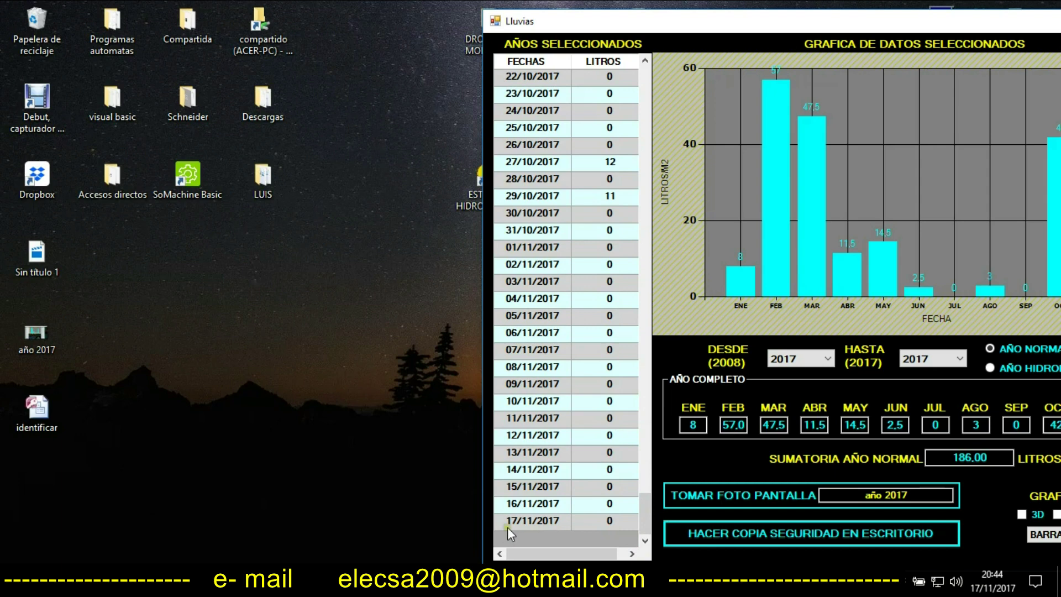
{"action": "left_click", "coordinate": [38, 412]}
{"action": "key", "text": "Delete"}
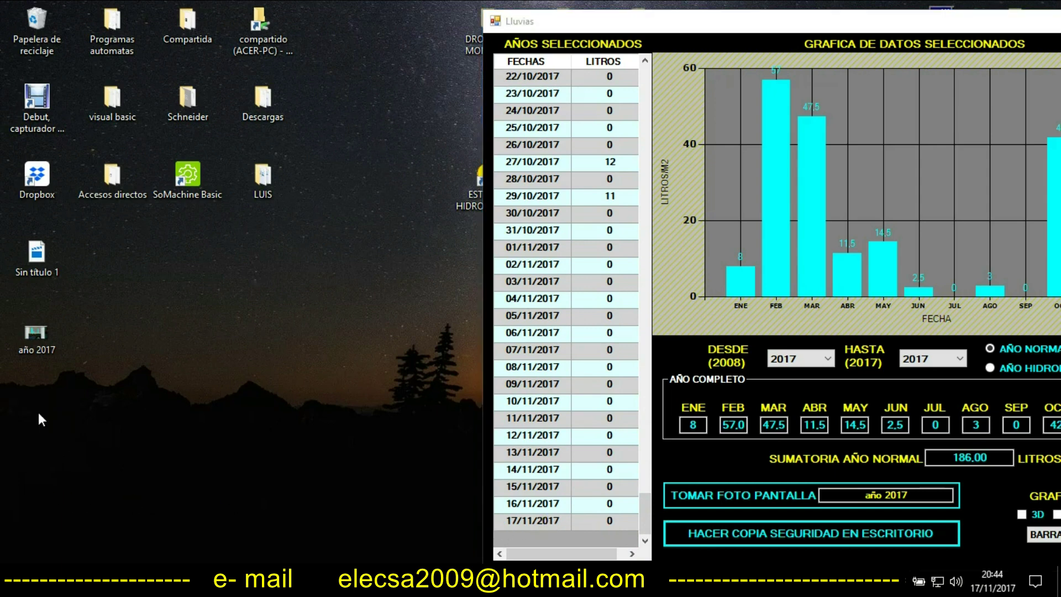